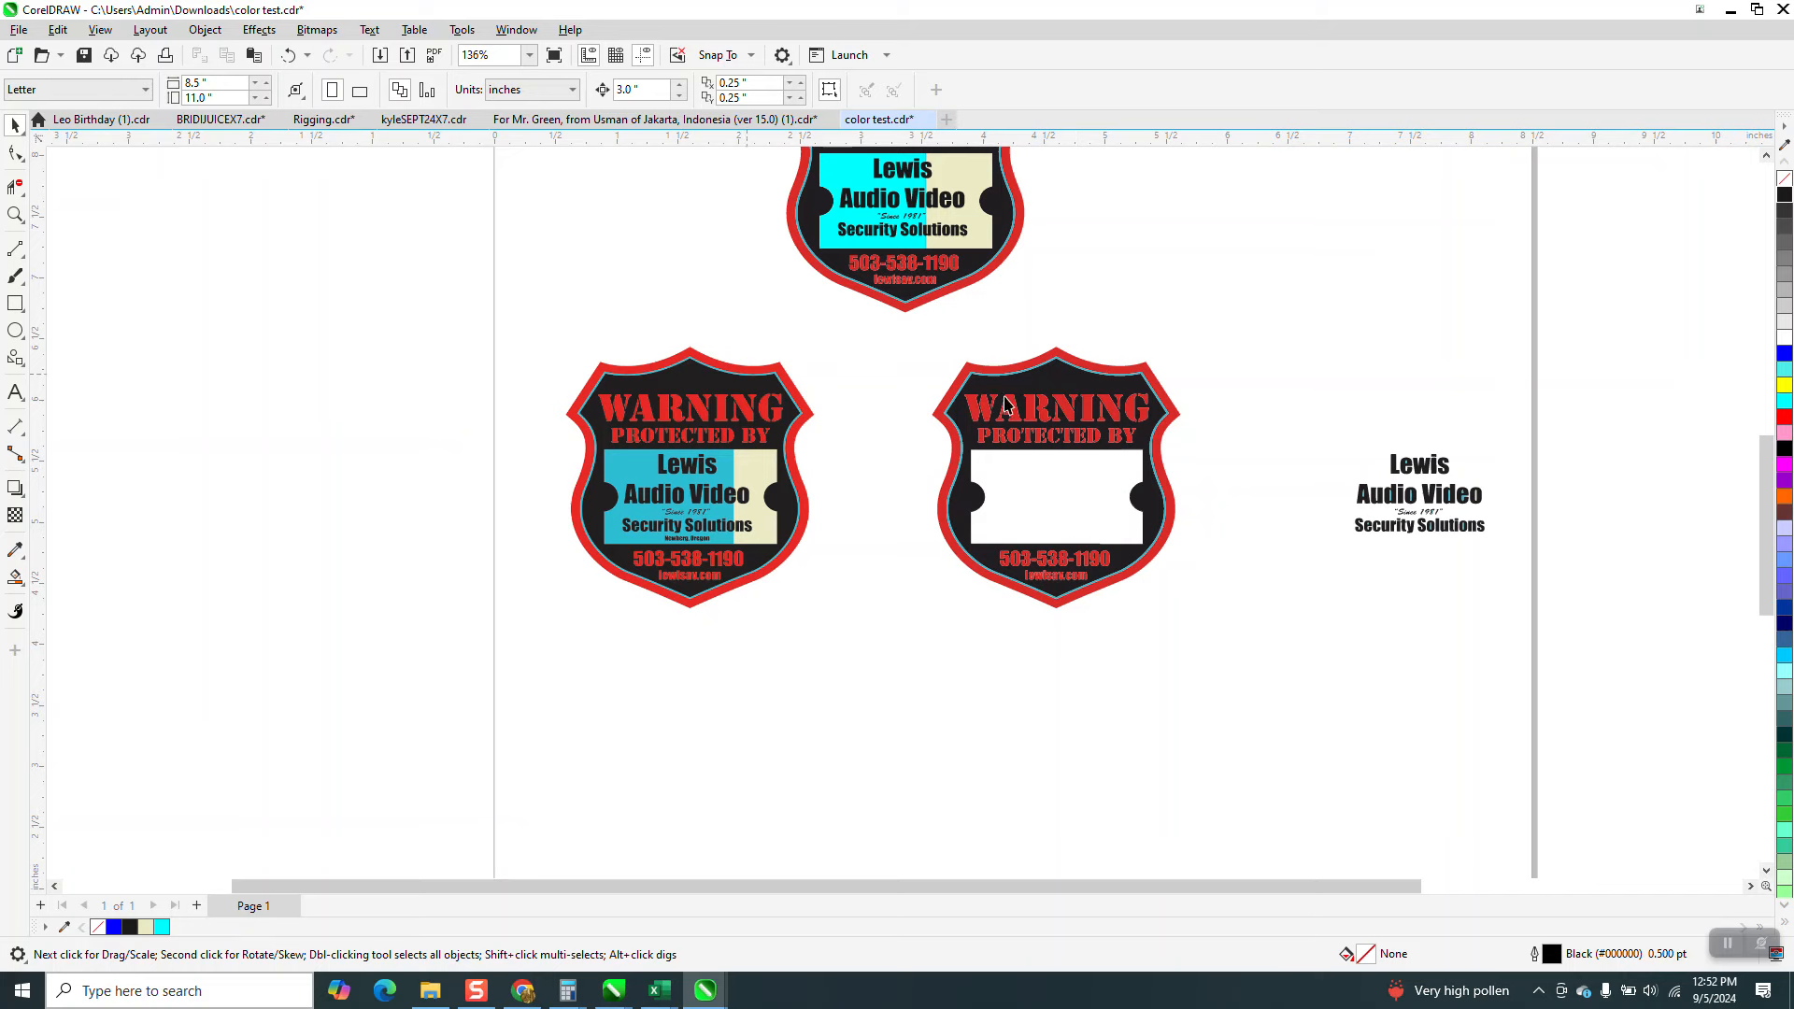
Draw a vertical two-point line about 2.48 in long to the left of the lower-left badge.
{"action": "scroll", "coordinate": [1233, 454], "scroll_direction": "down", "scroll_amount": 2}
{"action": "scroll", "coordinate": [1234, 454], "scroll_direction": "up", "scroll_amount": 3}
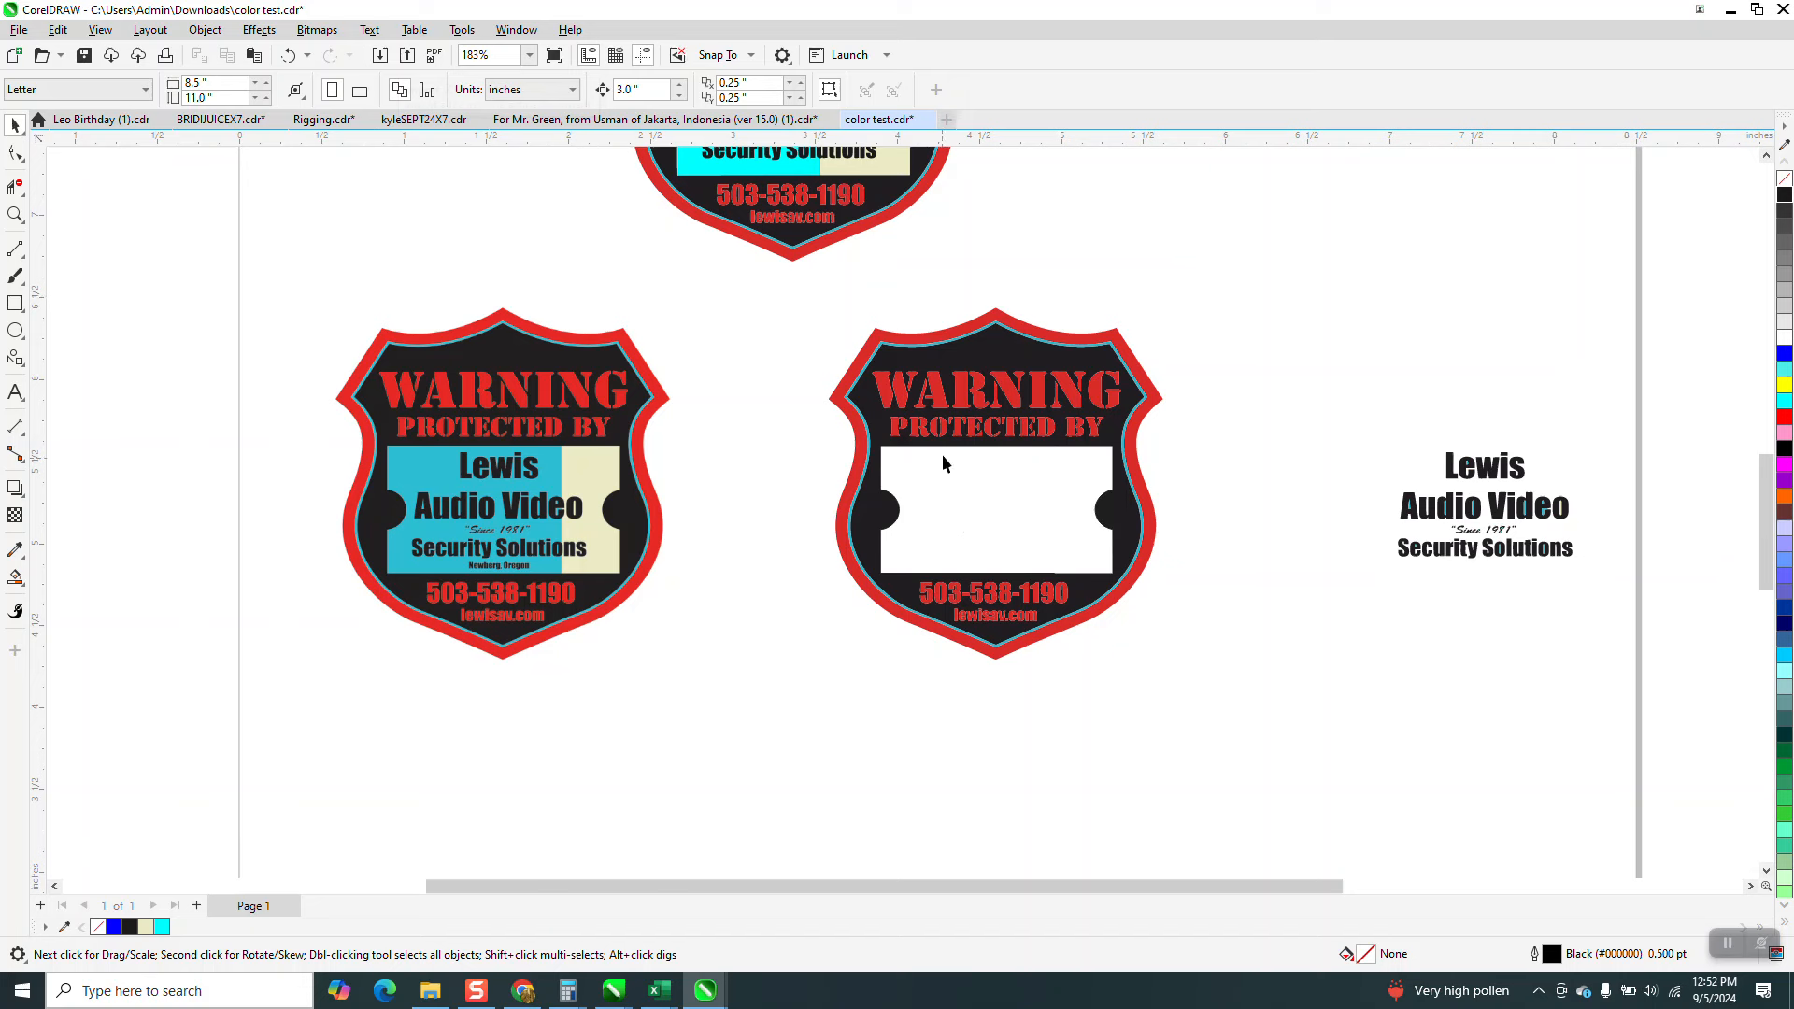
{"action": "left_click", "coordinate": [25, 436]}
{"action": "left_click", "coordinate": [25, 266]}
{"action": "left_click", "coordinate": [54, 273]}
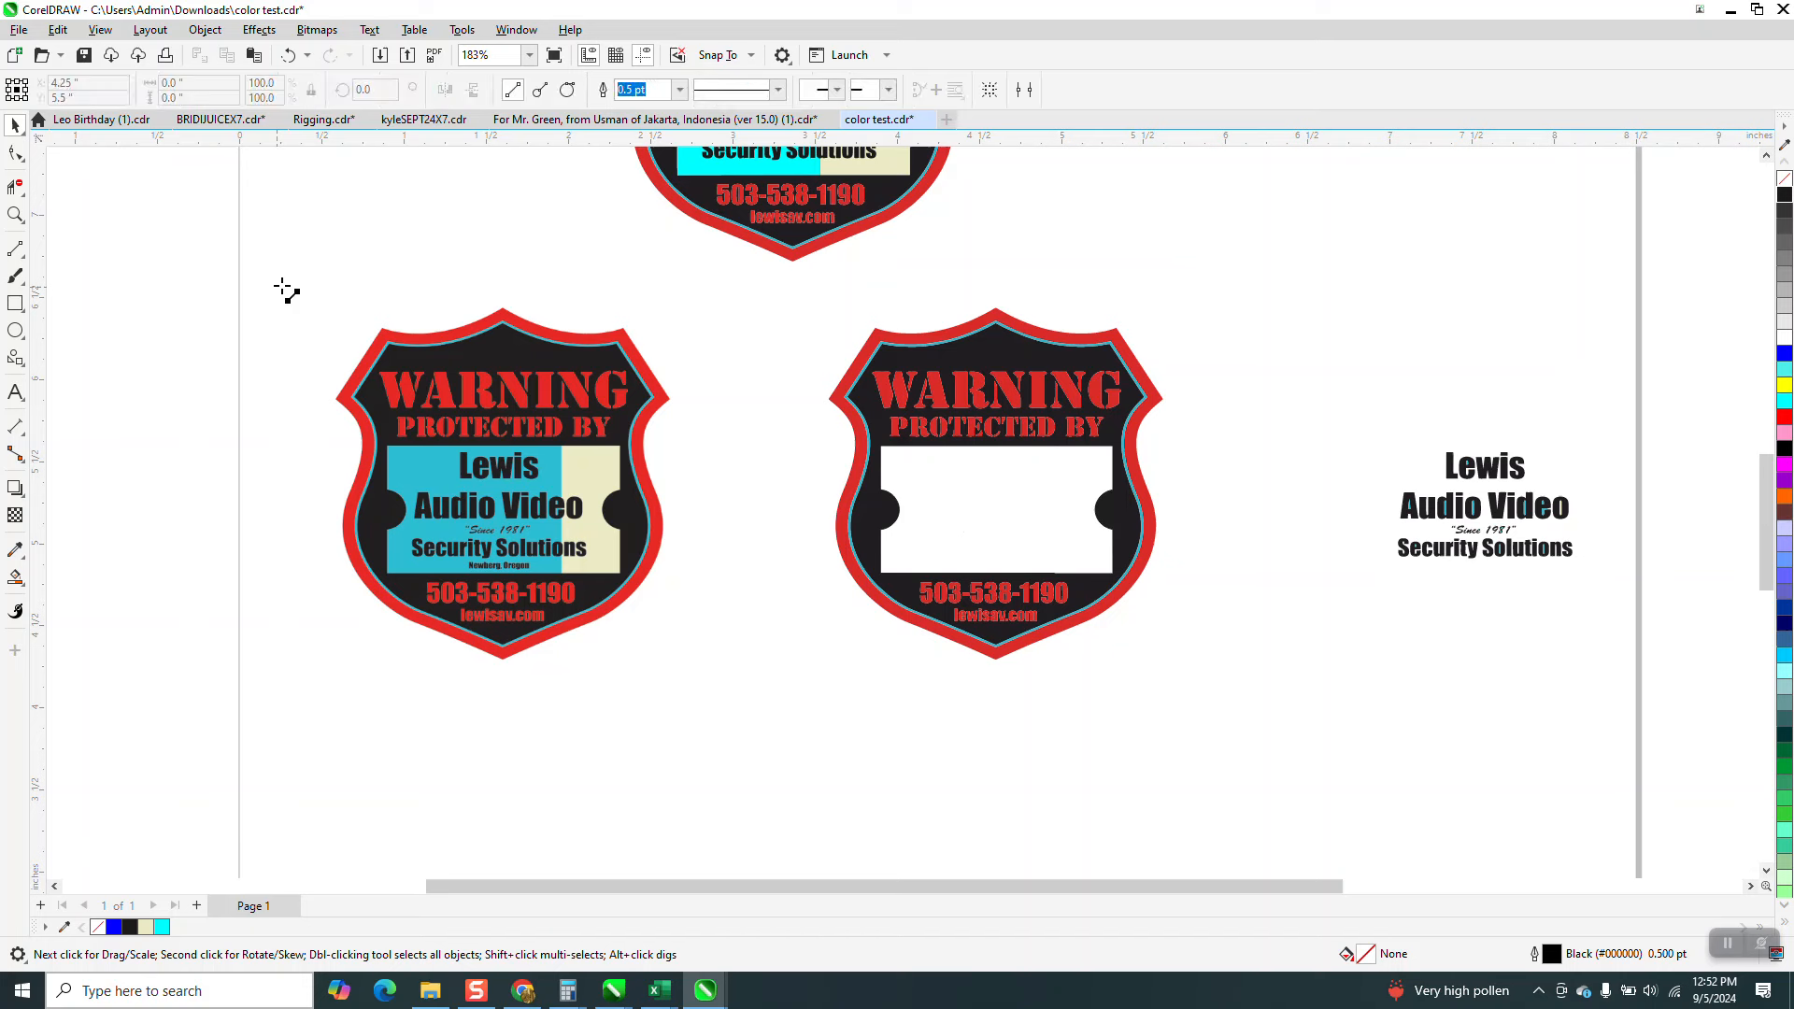
{"action": "left_click_drag", "start_coordinate": [281, 286], "coordinate": [281, 466]}
{"action": "left_click_drag", "start_coordinate": [277, 530], "coordinate": [262, 697]}
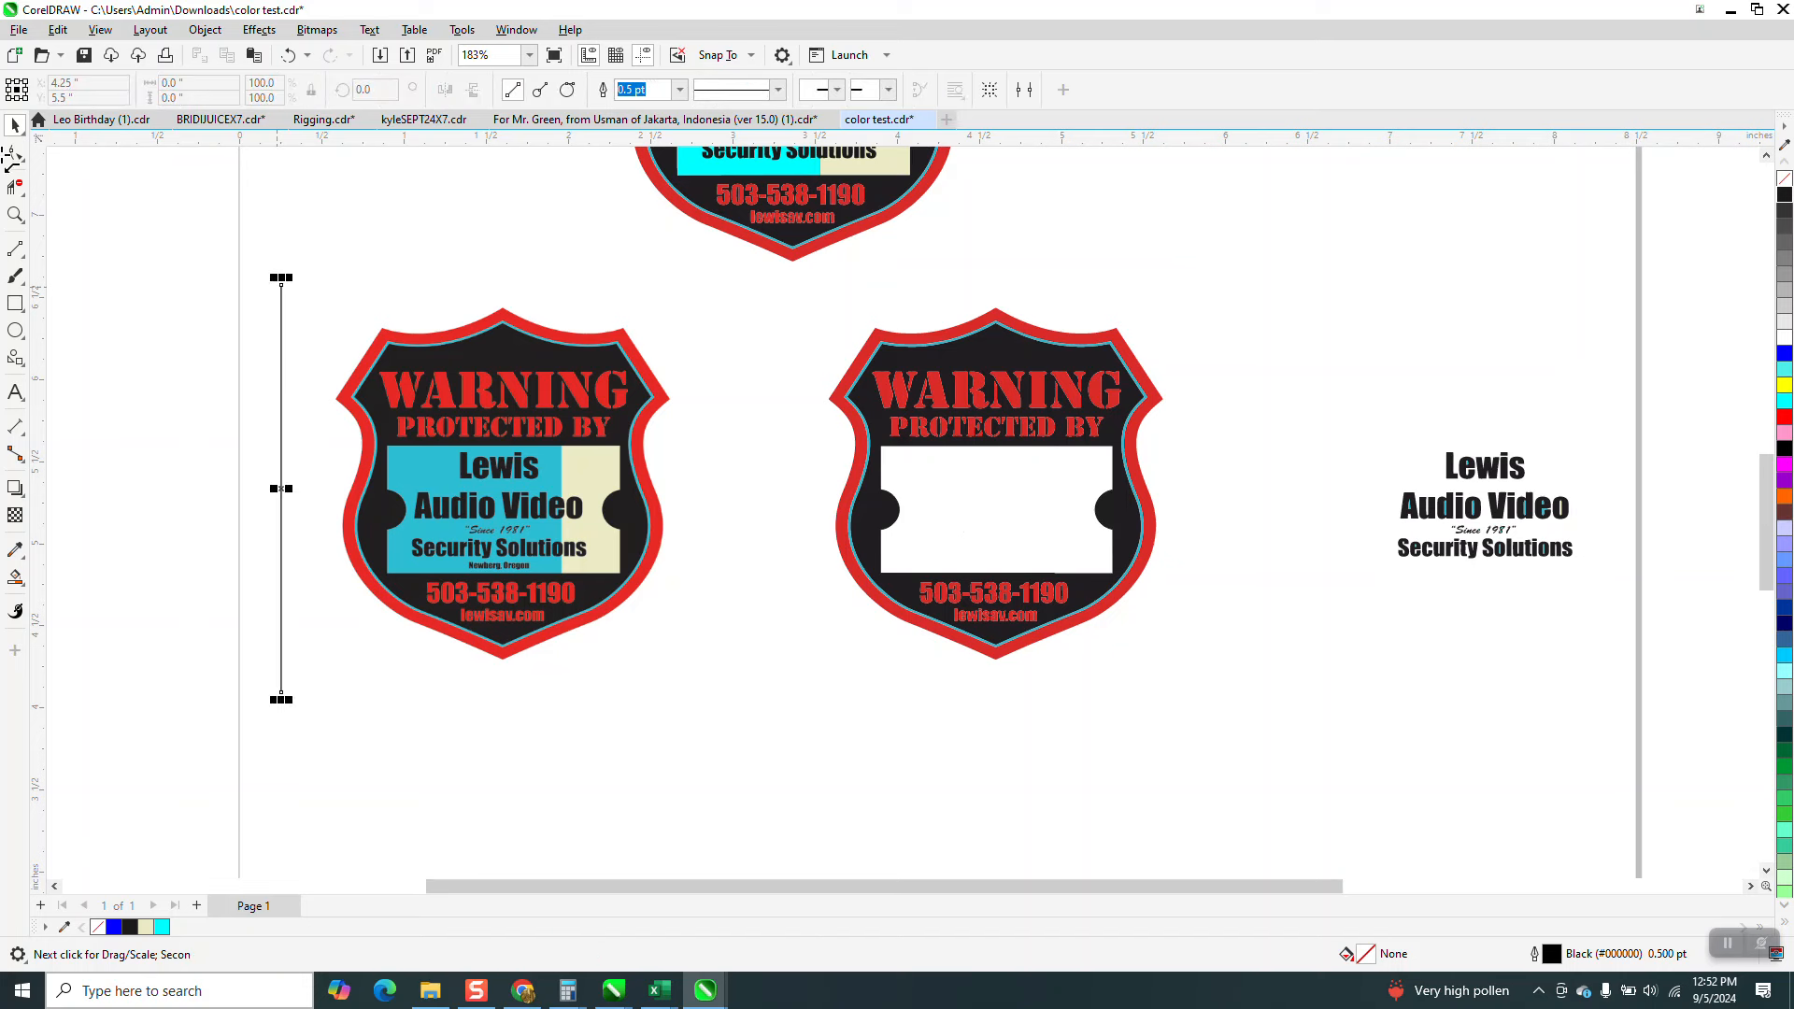
{"action": "left_click", "coordinate": [14, 127]}
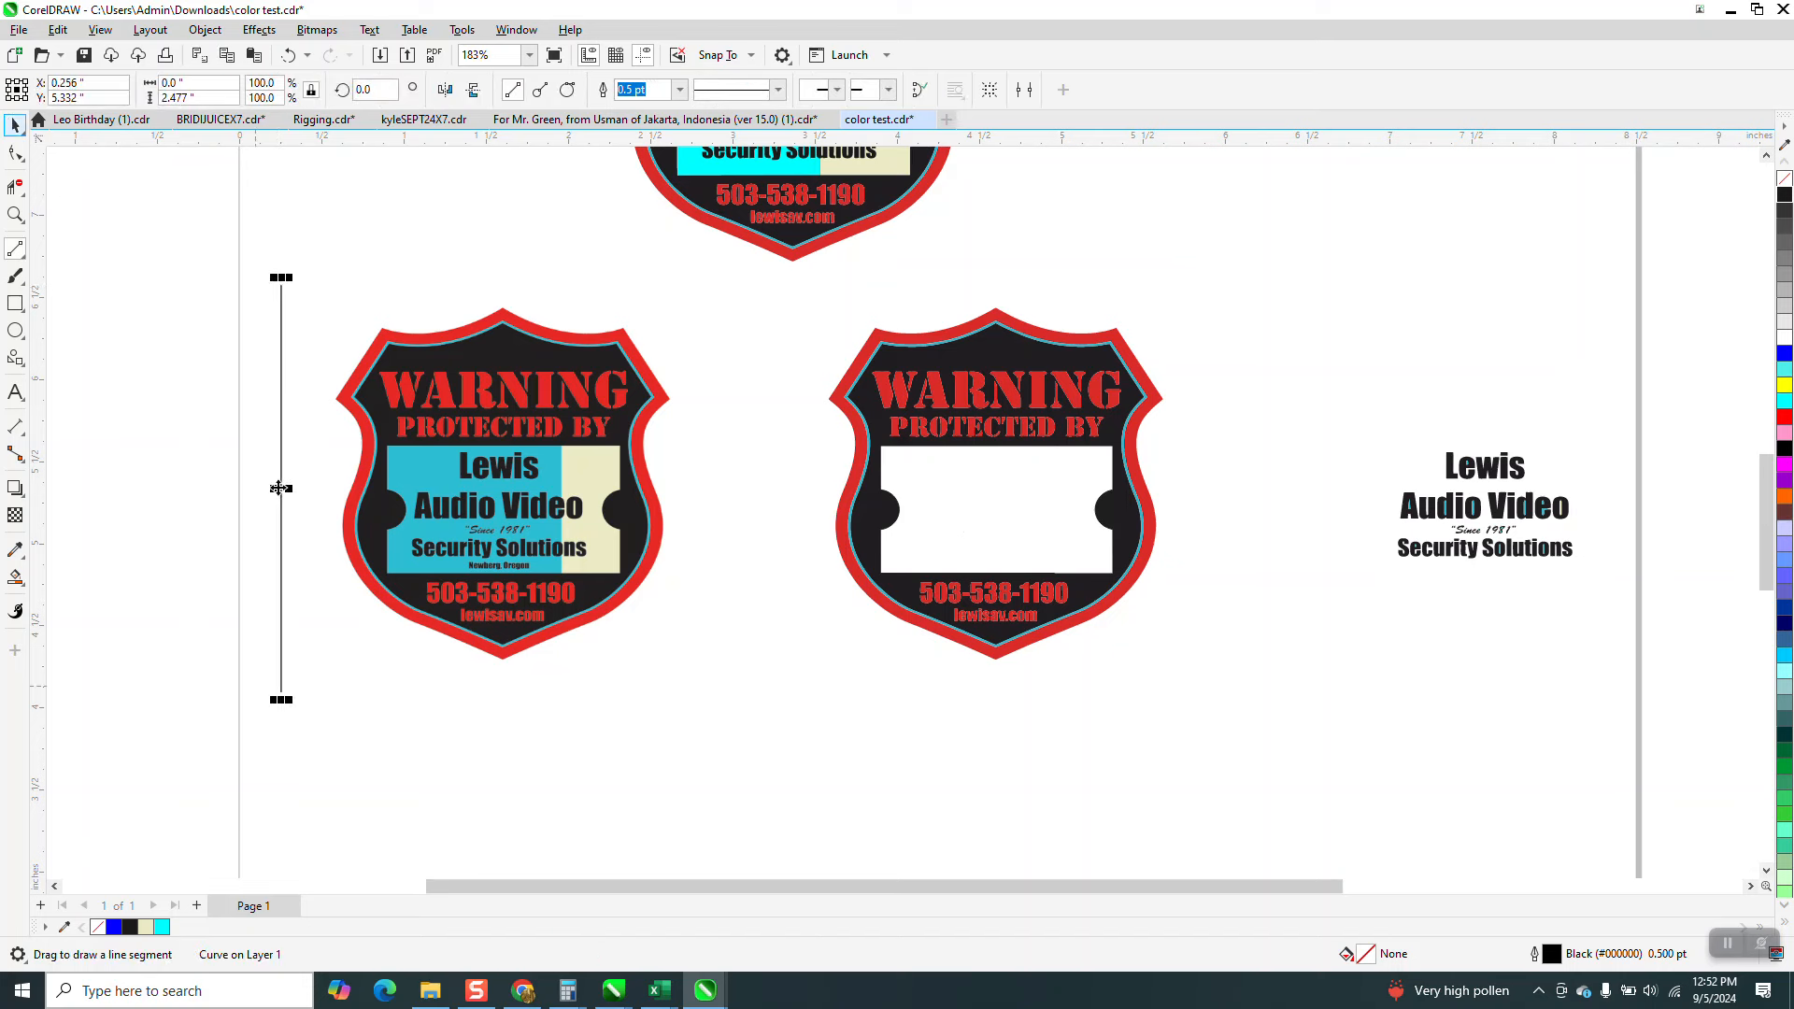
Try the vertical line on the left badge's blue-cream boundary and 3 in further right on the blank badge, and delete it.
{"action": "left_click_drag", "start_coordinate": [278, 488], "coordinate": [569, 505]}
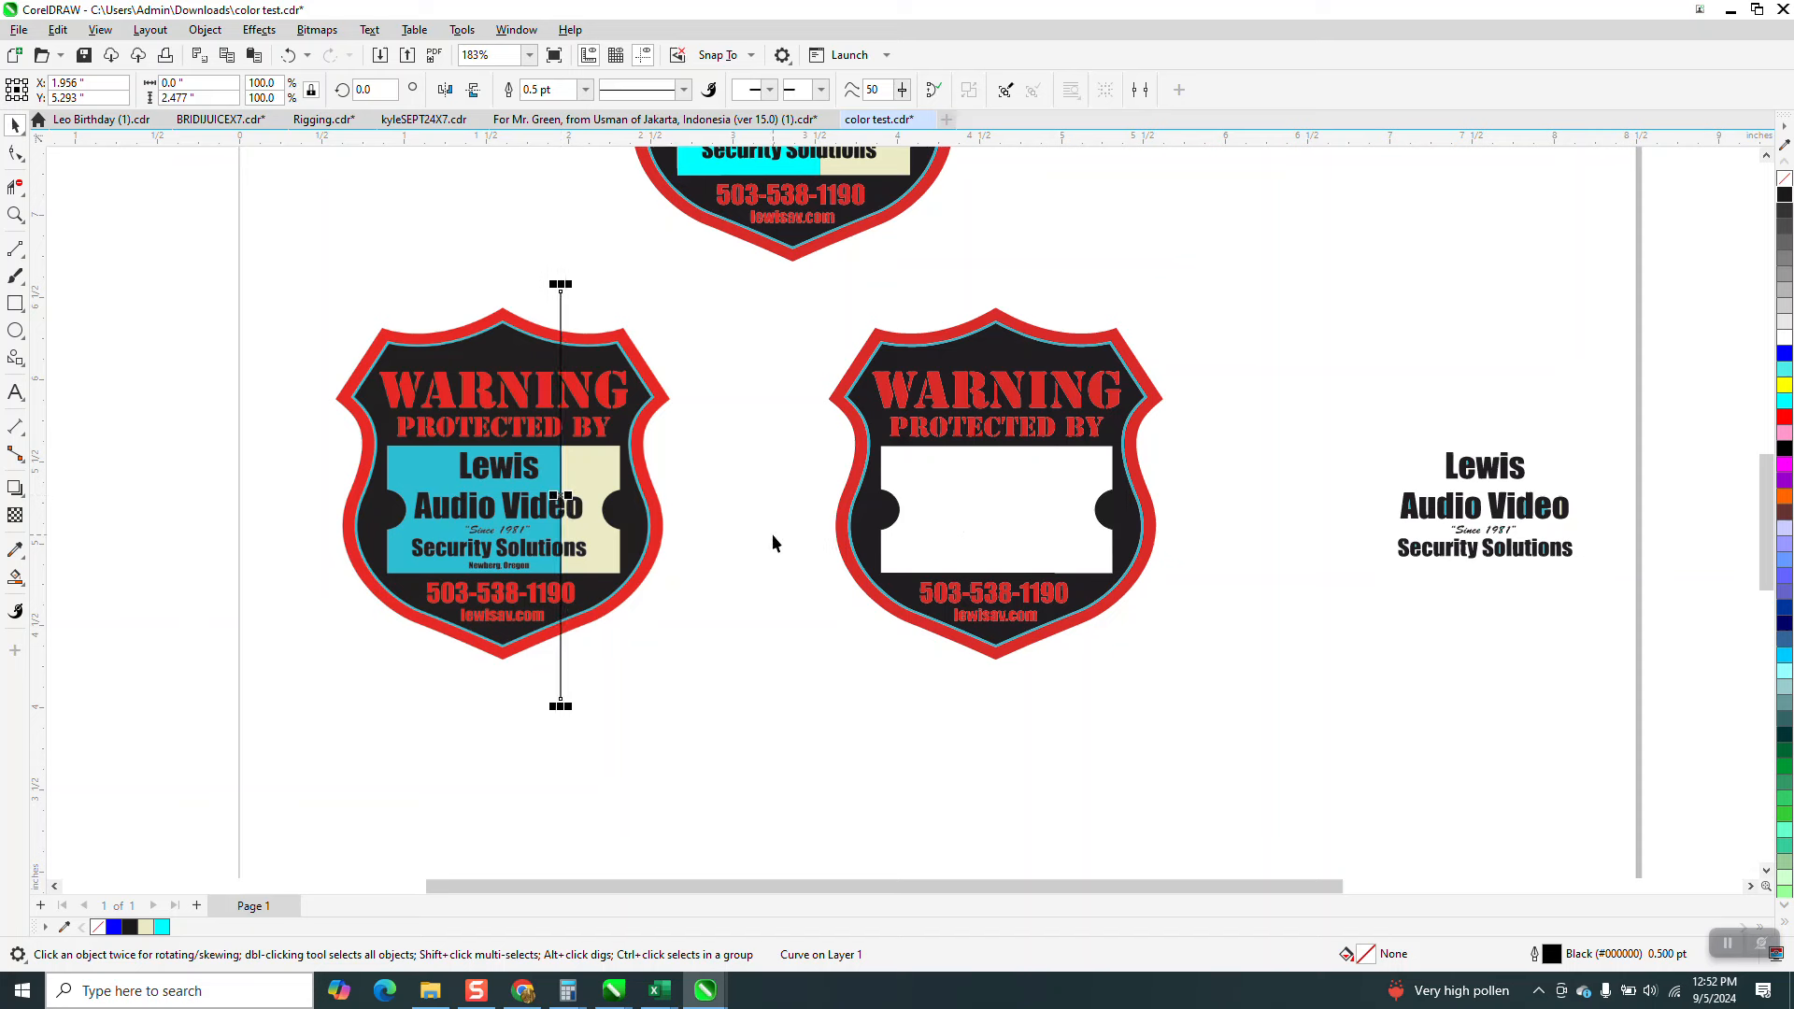
{"action": "key", "text": "Right"}
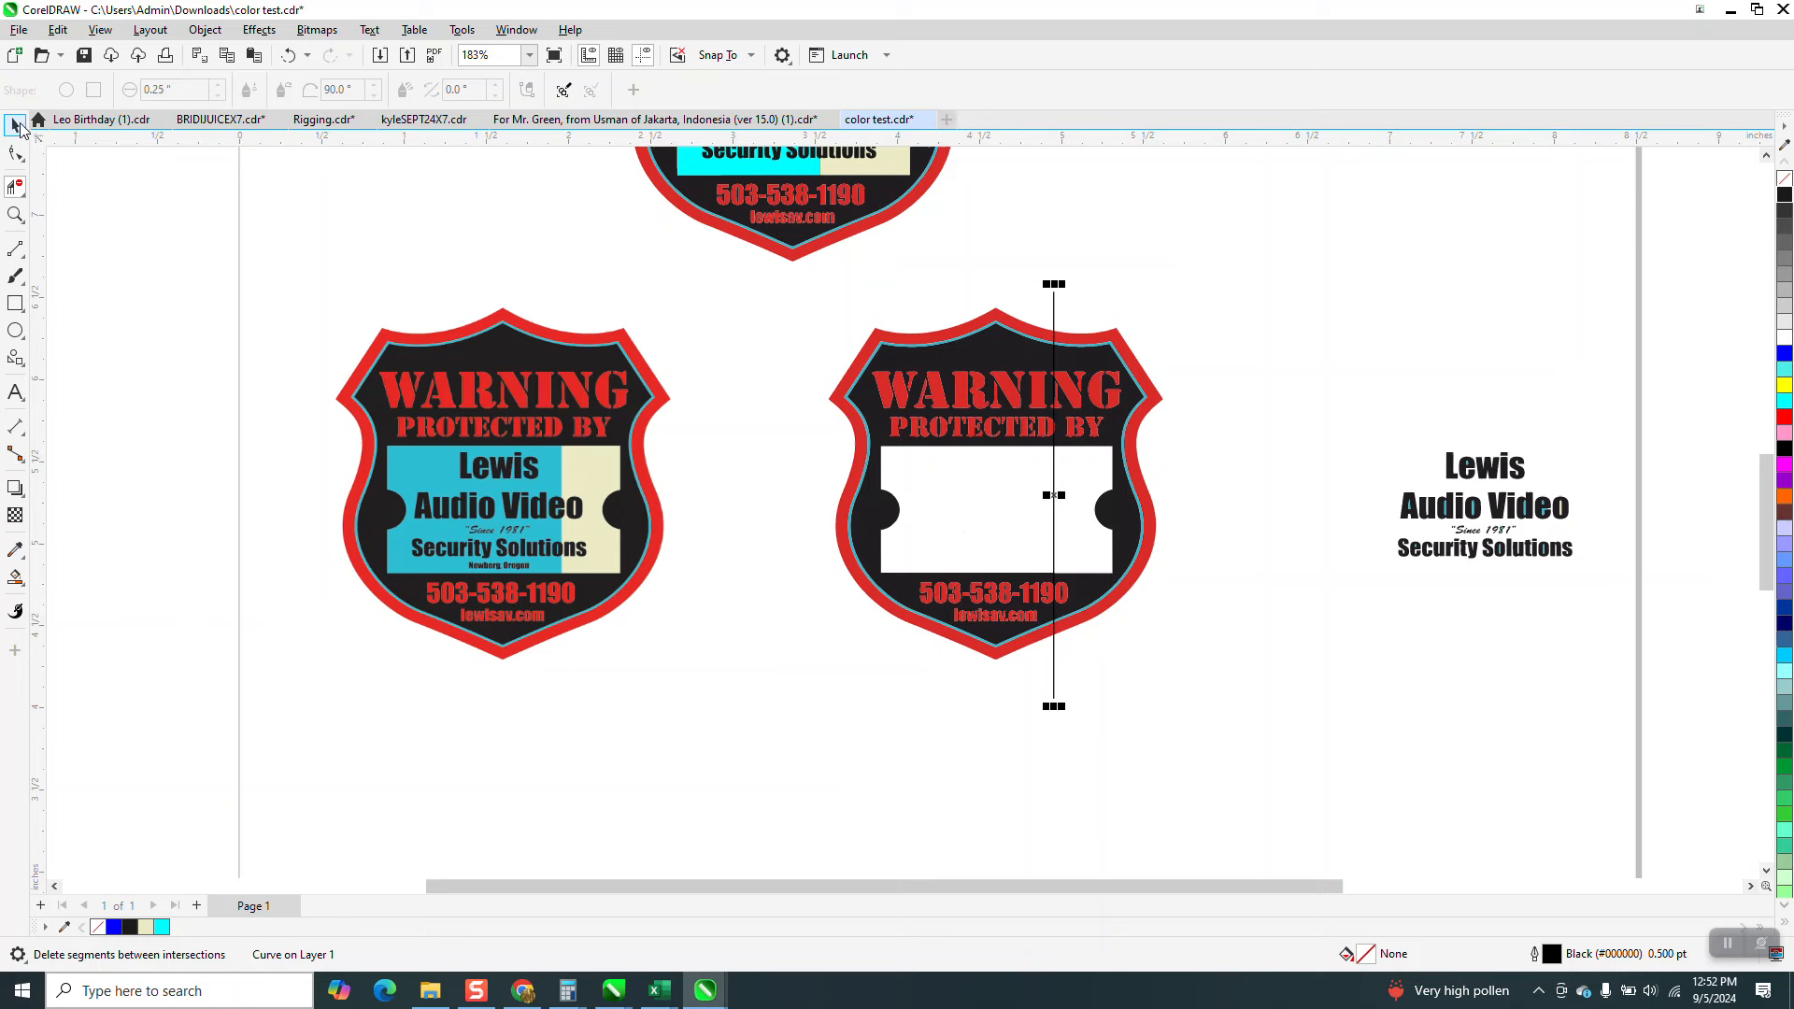
{"action": "left_click", "coordinate": [15, 126]}
{"action": "key", "text": "Delete"}
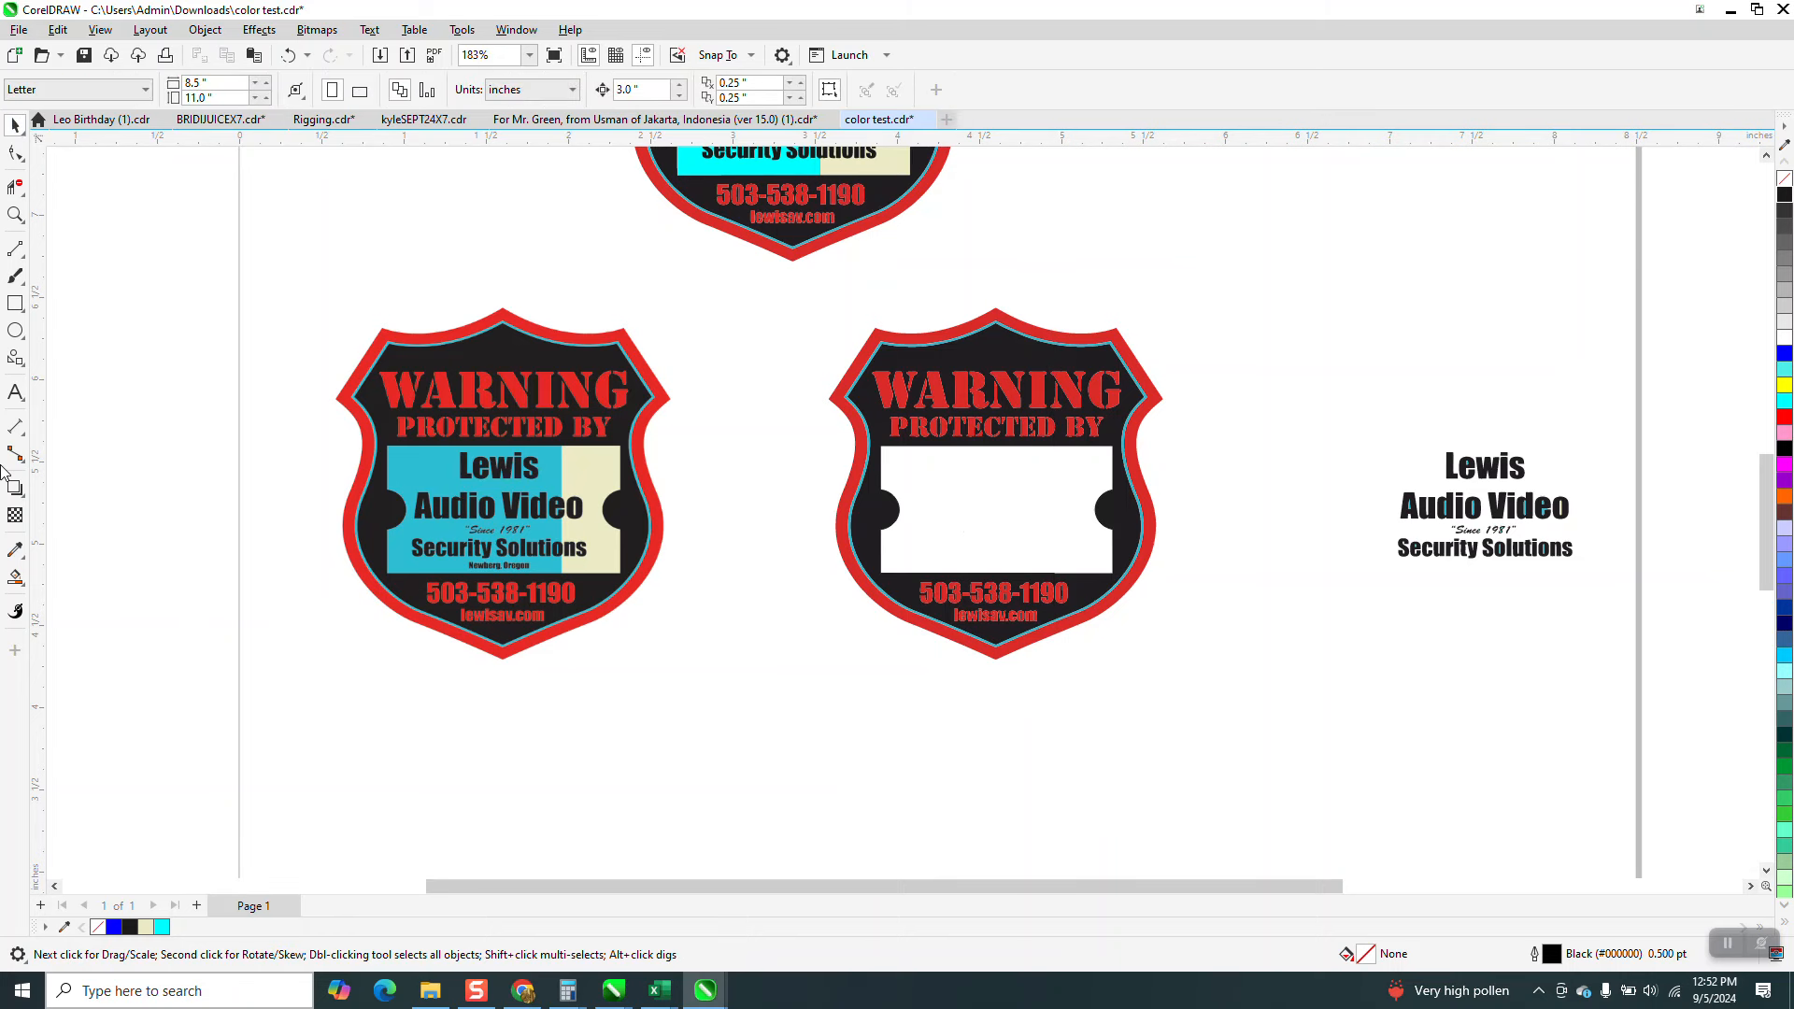
Draw a two-point line about 0.78 in tall along the left badge's blue-cream boundary and shift it 3 in right onto the blank badge.
{"action": "left_click", "coordinate": [18, 250]}
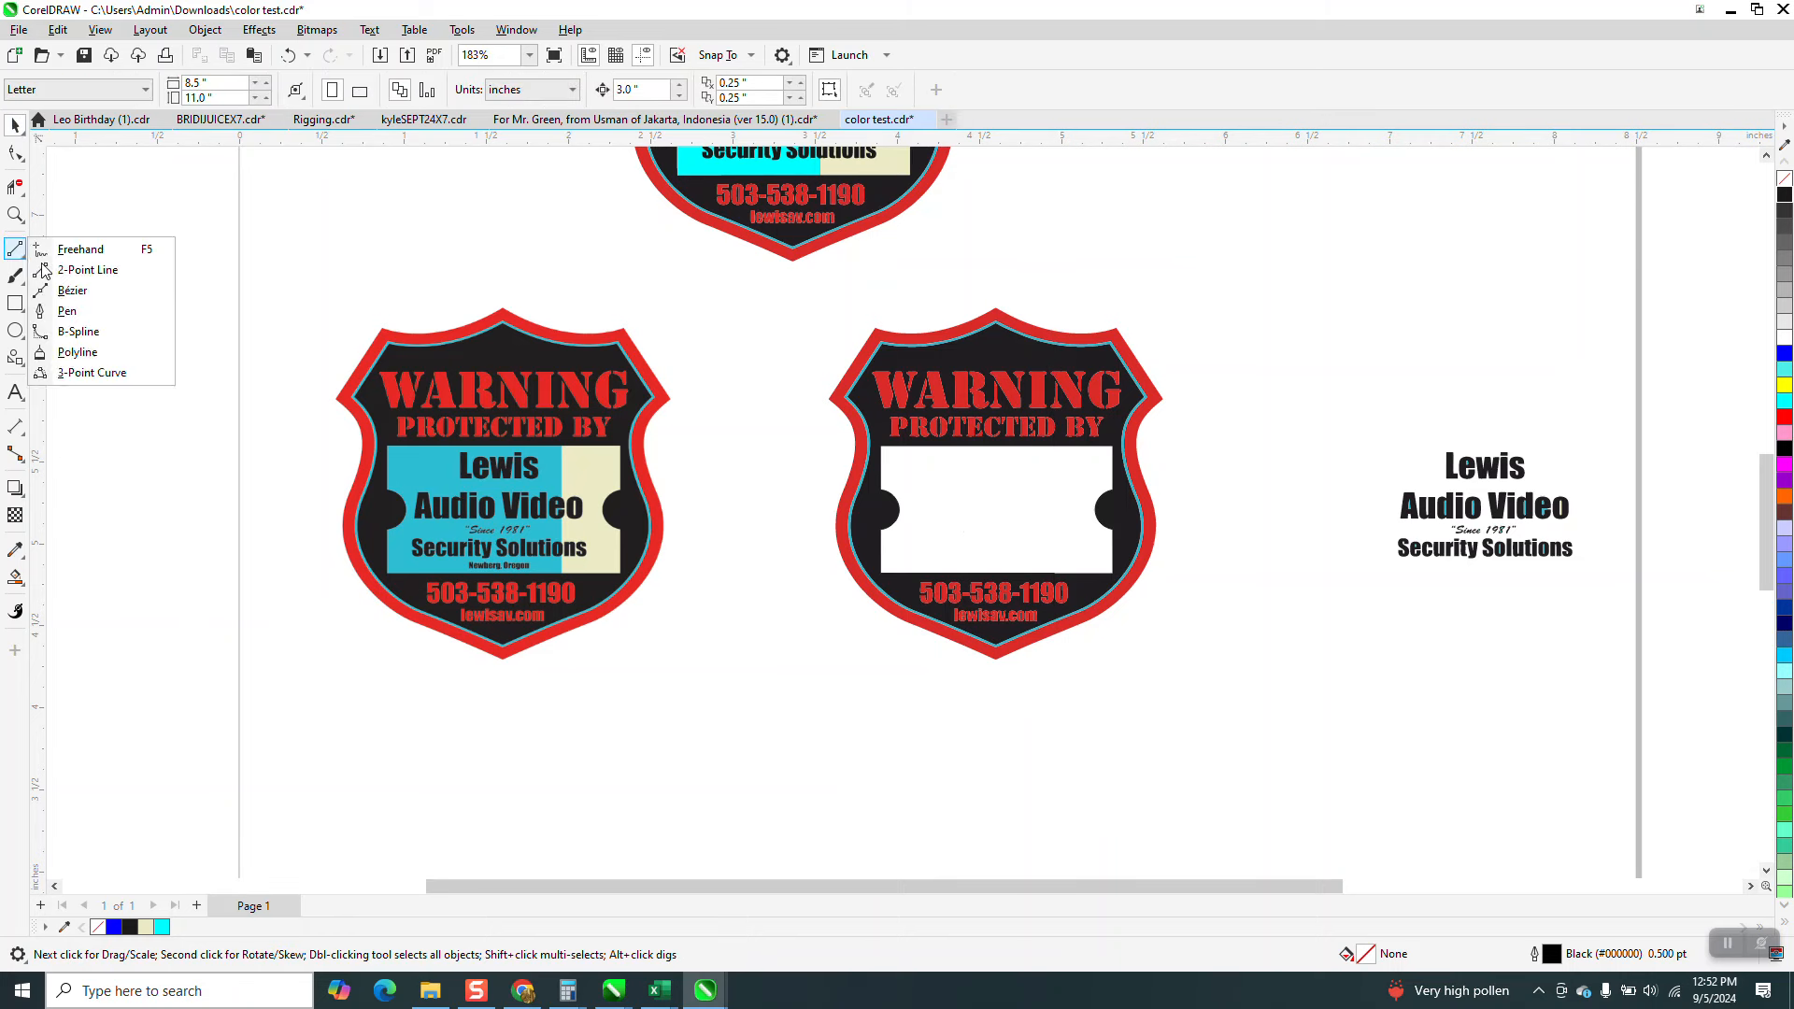
{"action": "left_click", "coordinate": [88, 270]}
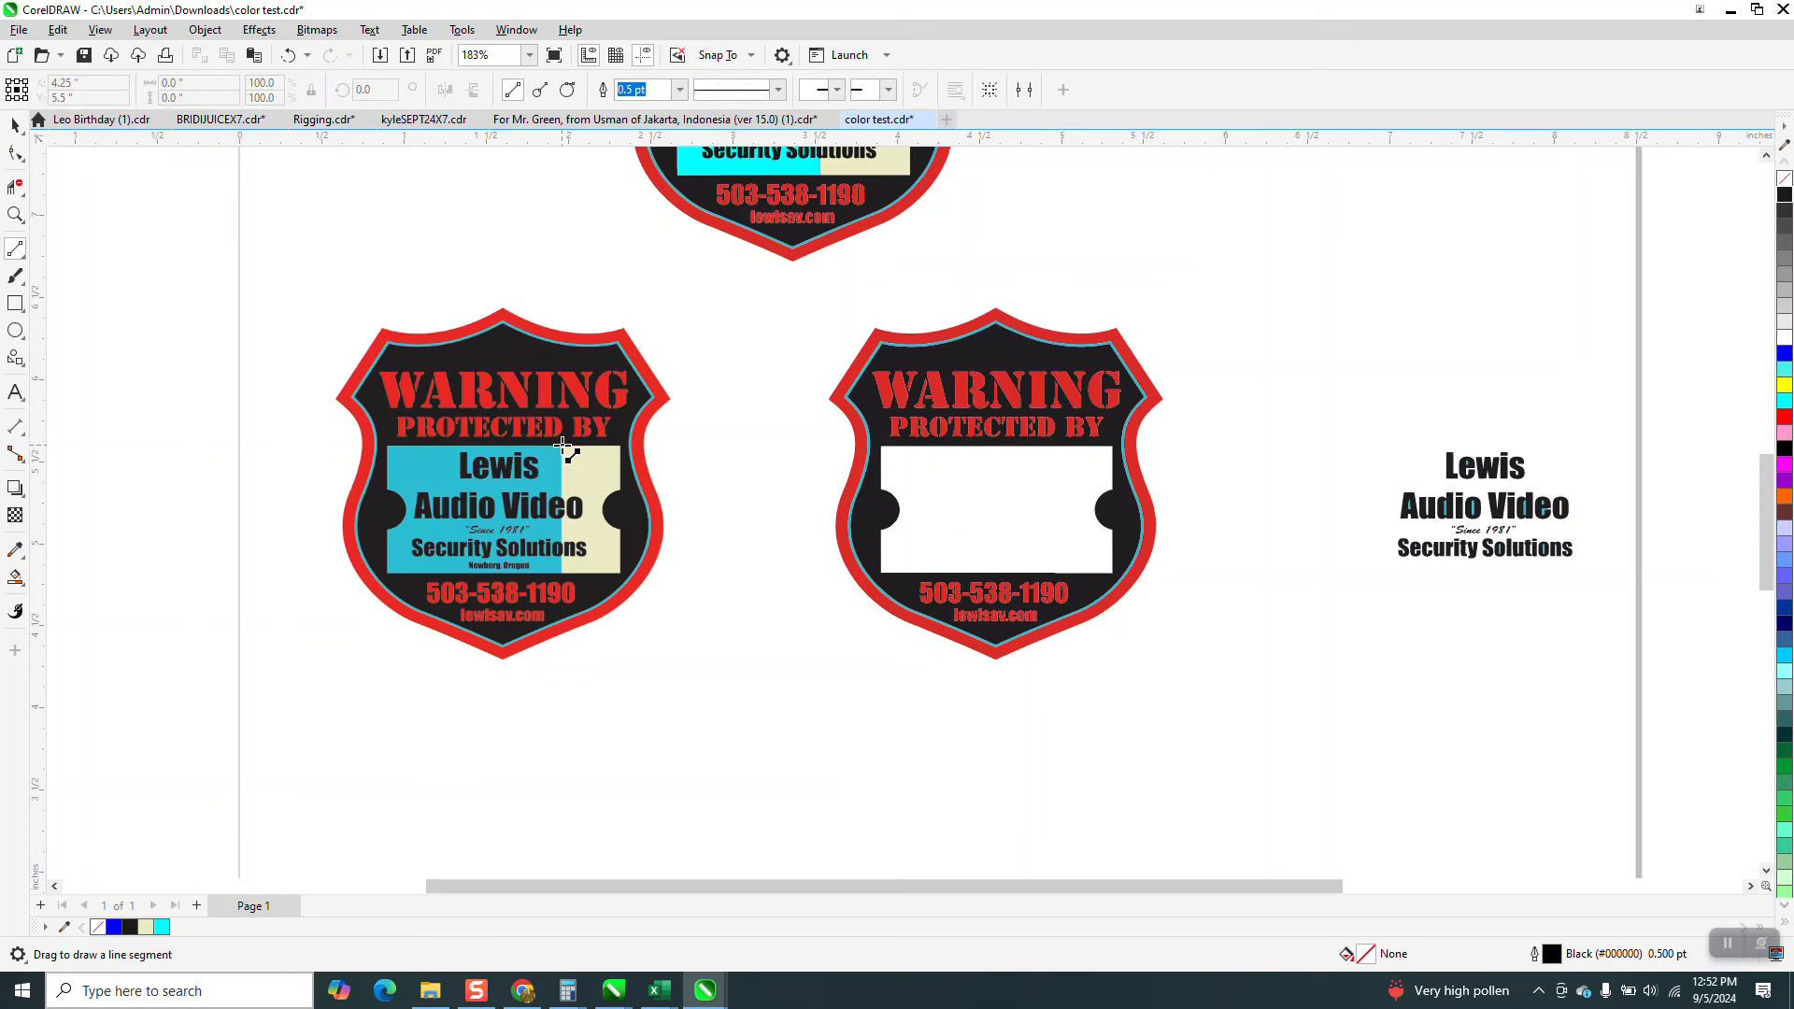
{"action": "left_click_drag", "start_coordinate": [563, 446], "coordinate": [561, 578]}
{"action": "key", "text": "ctrl+d"}
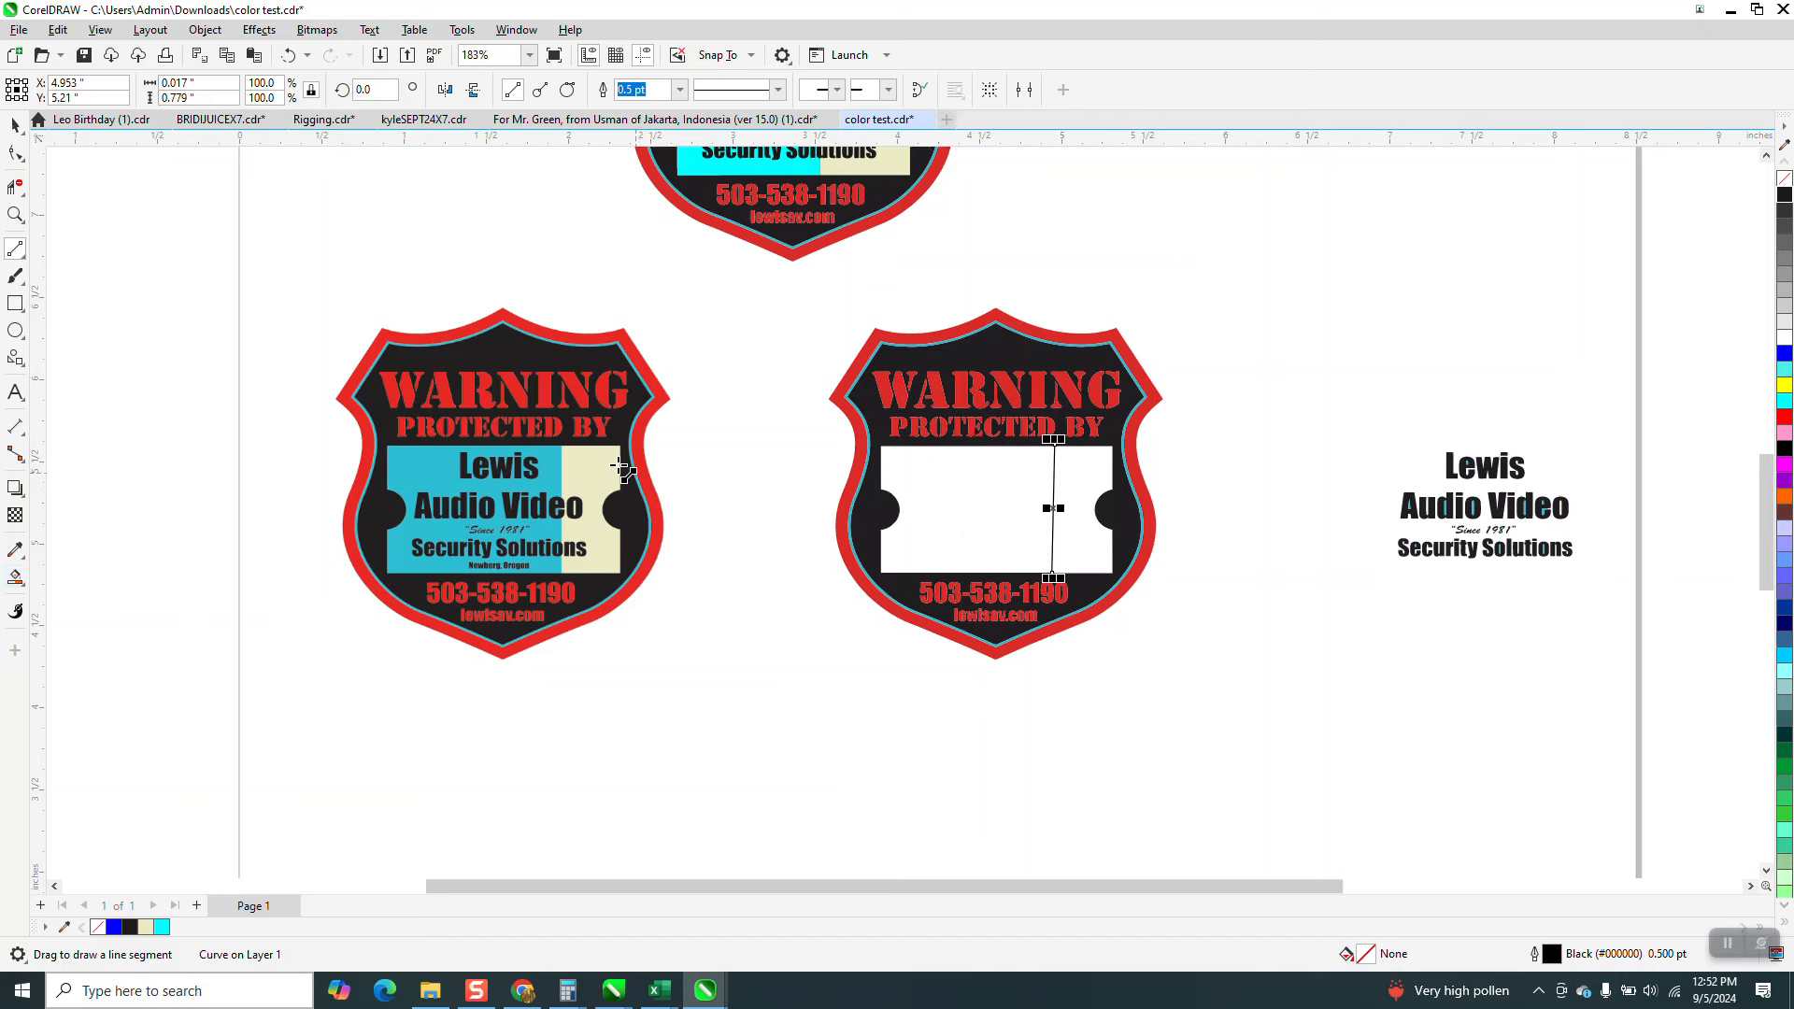
Set the Smart Fill color to the cream sampled from the left badge, and undo the trial fill on the blank badge.
{"action": "left_click", "coordinate": [25, 595]}
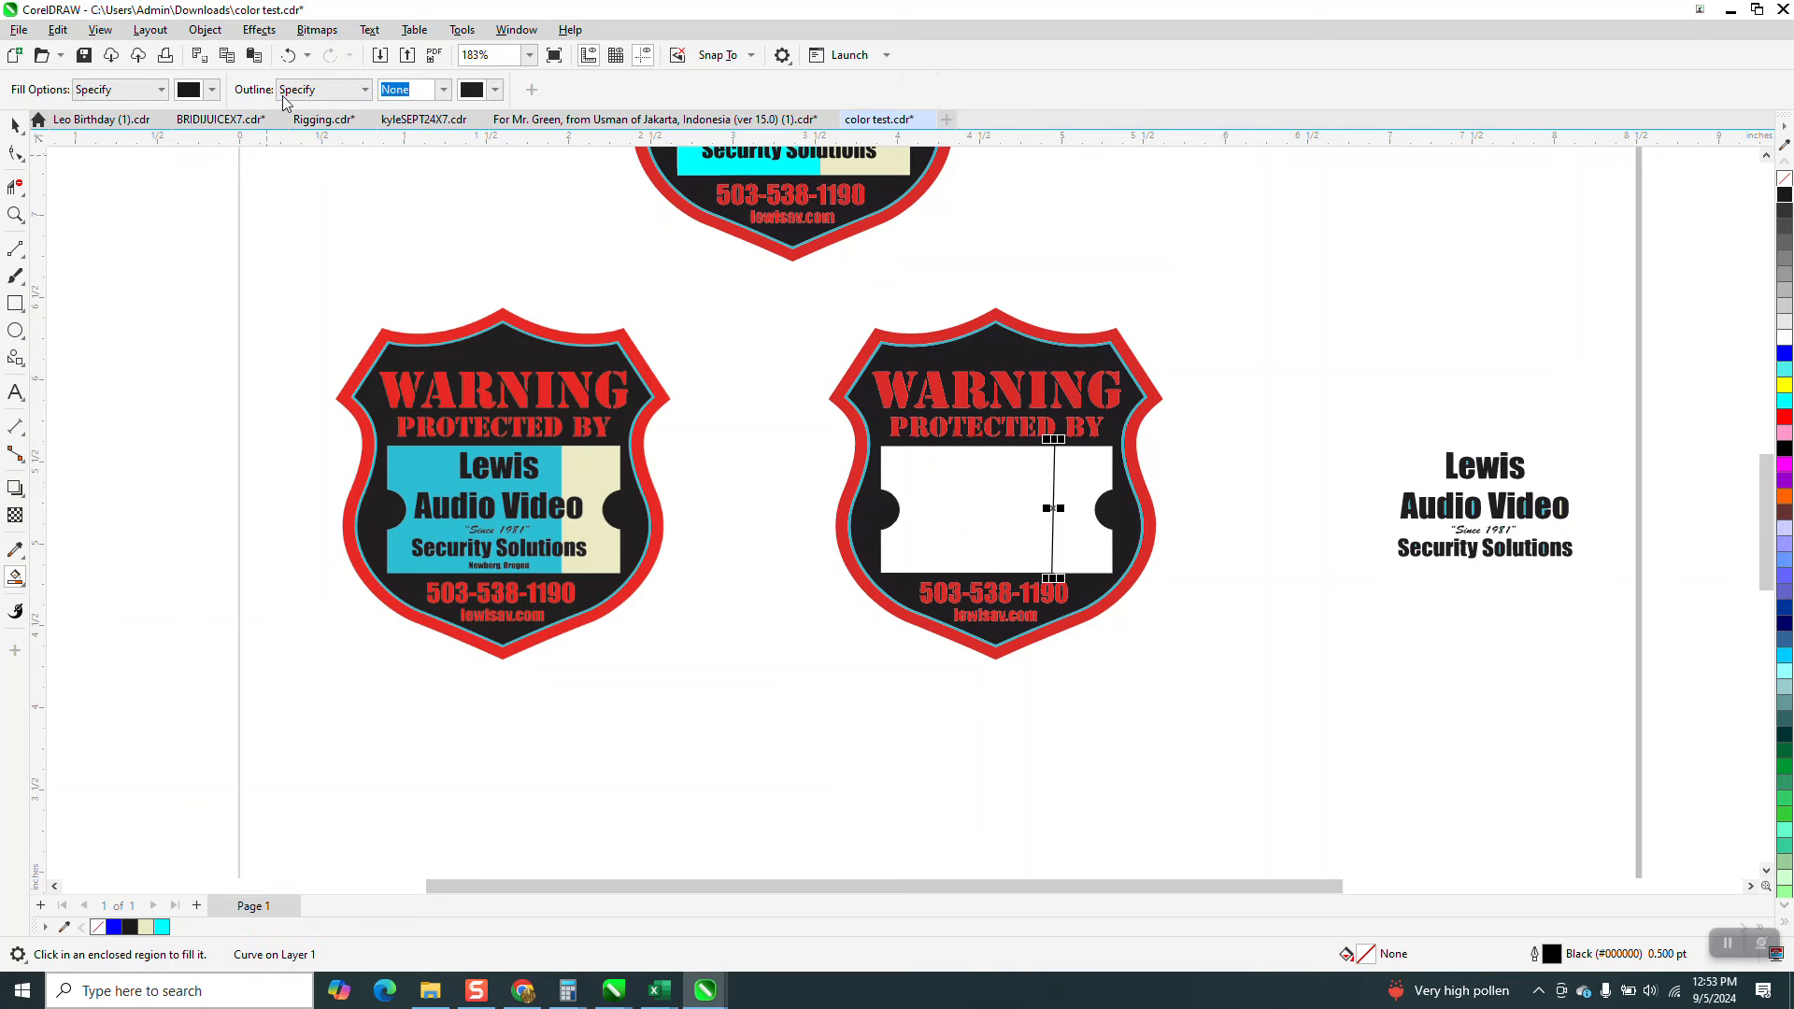
{"action": "left_click", "coordinate": [212, 89]}
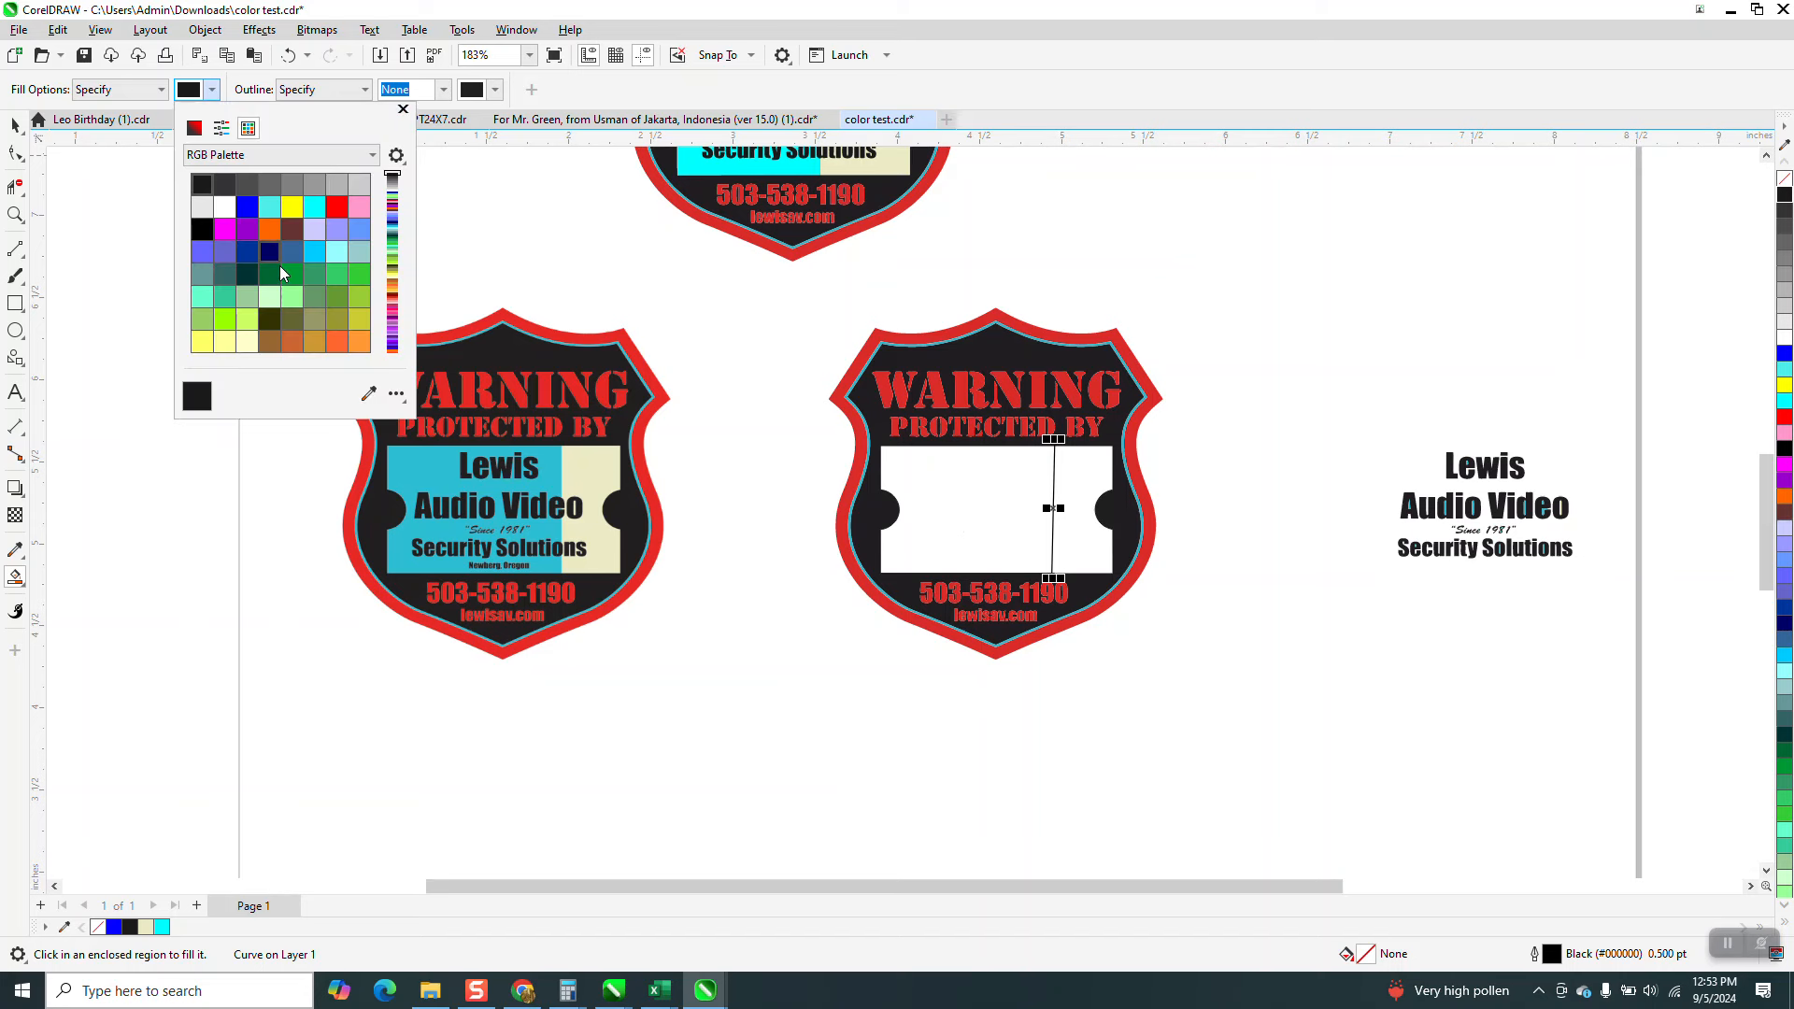
{"action": "left_click", "coordinate": [369, 393]}
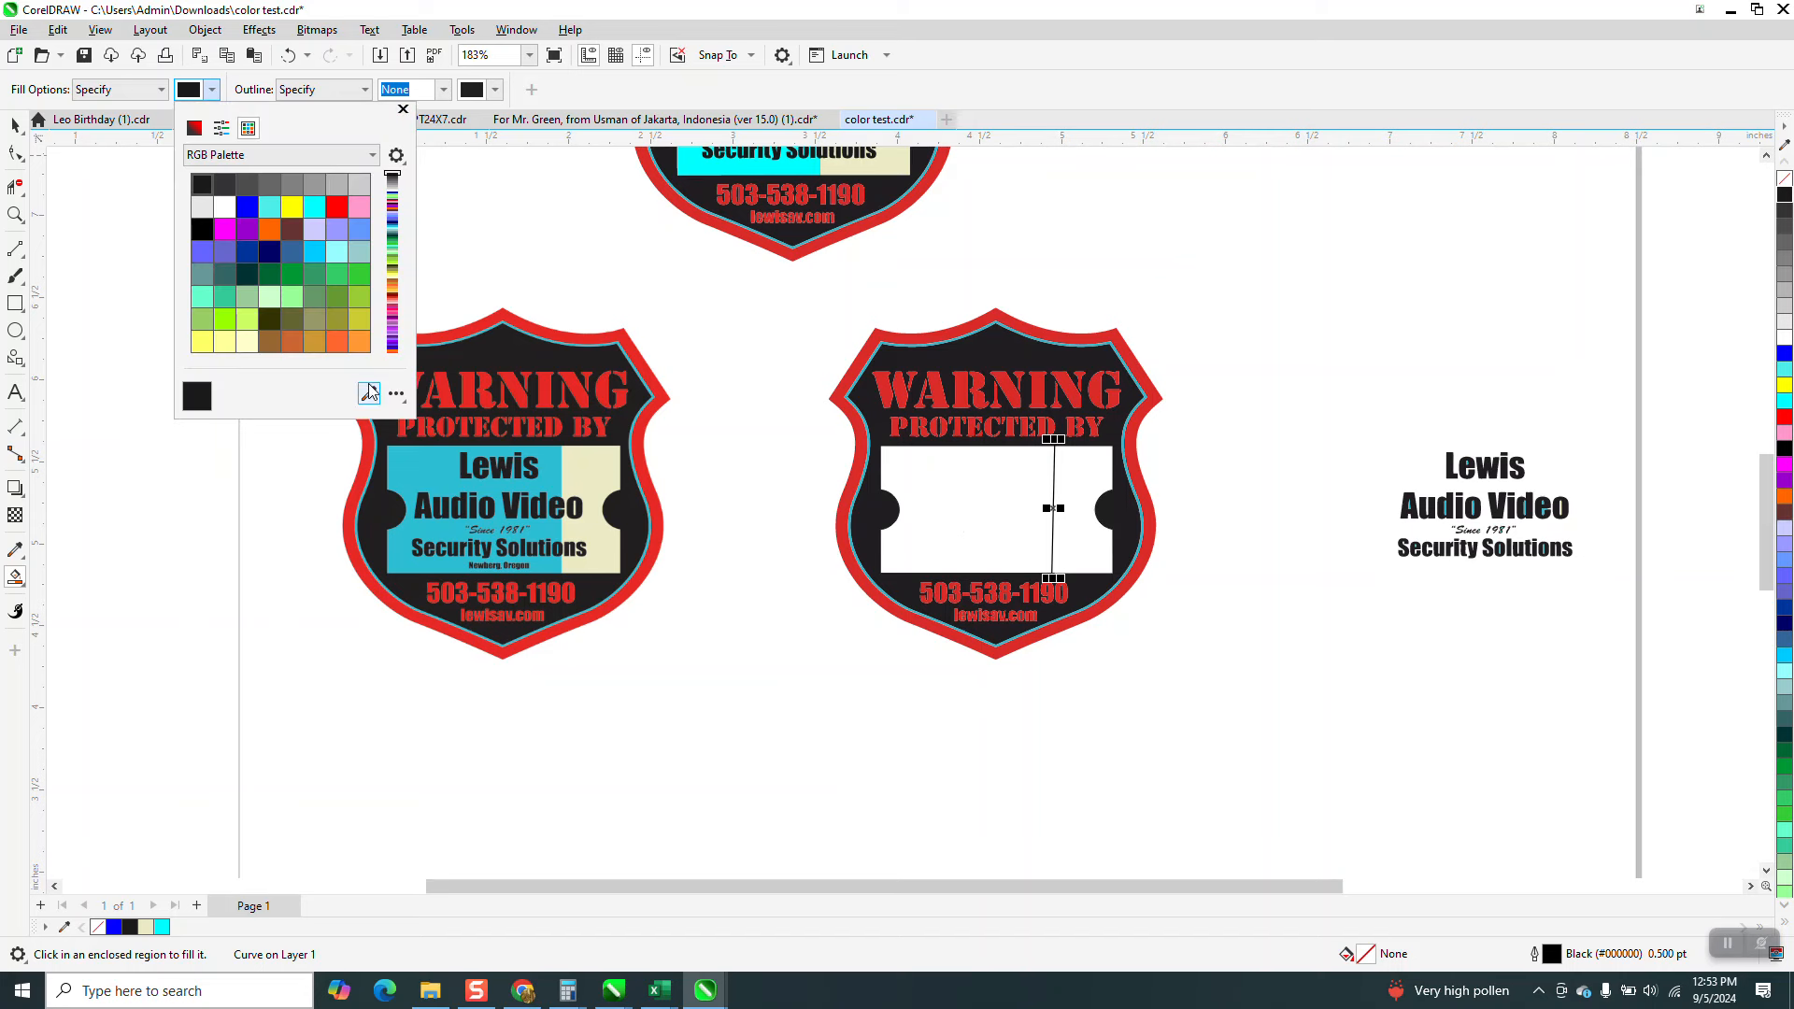
{"action": "left_click", "coordinate": [599, 465]}
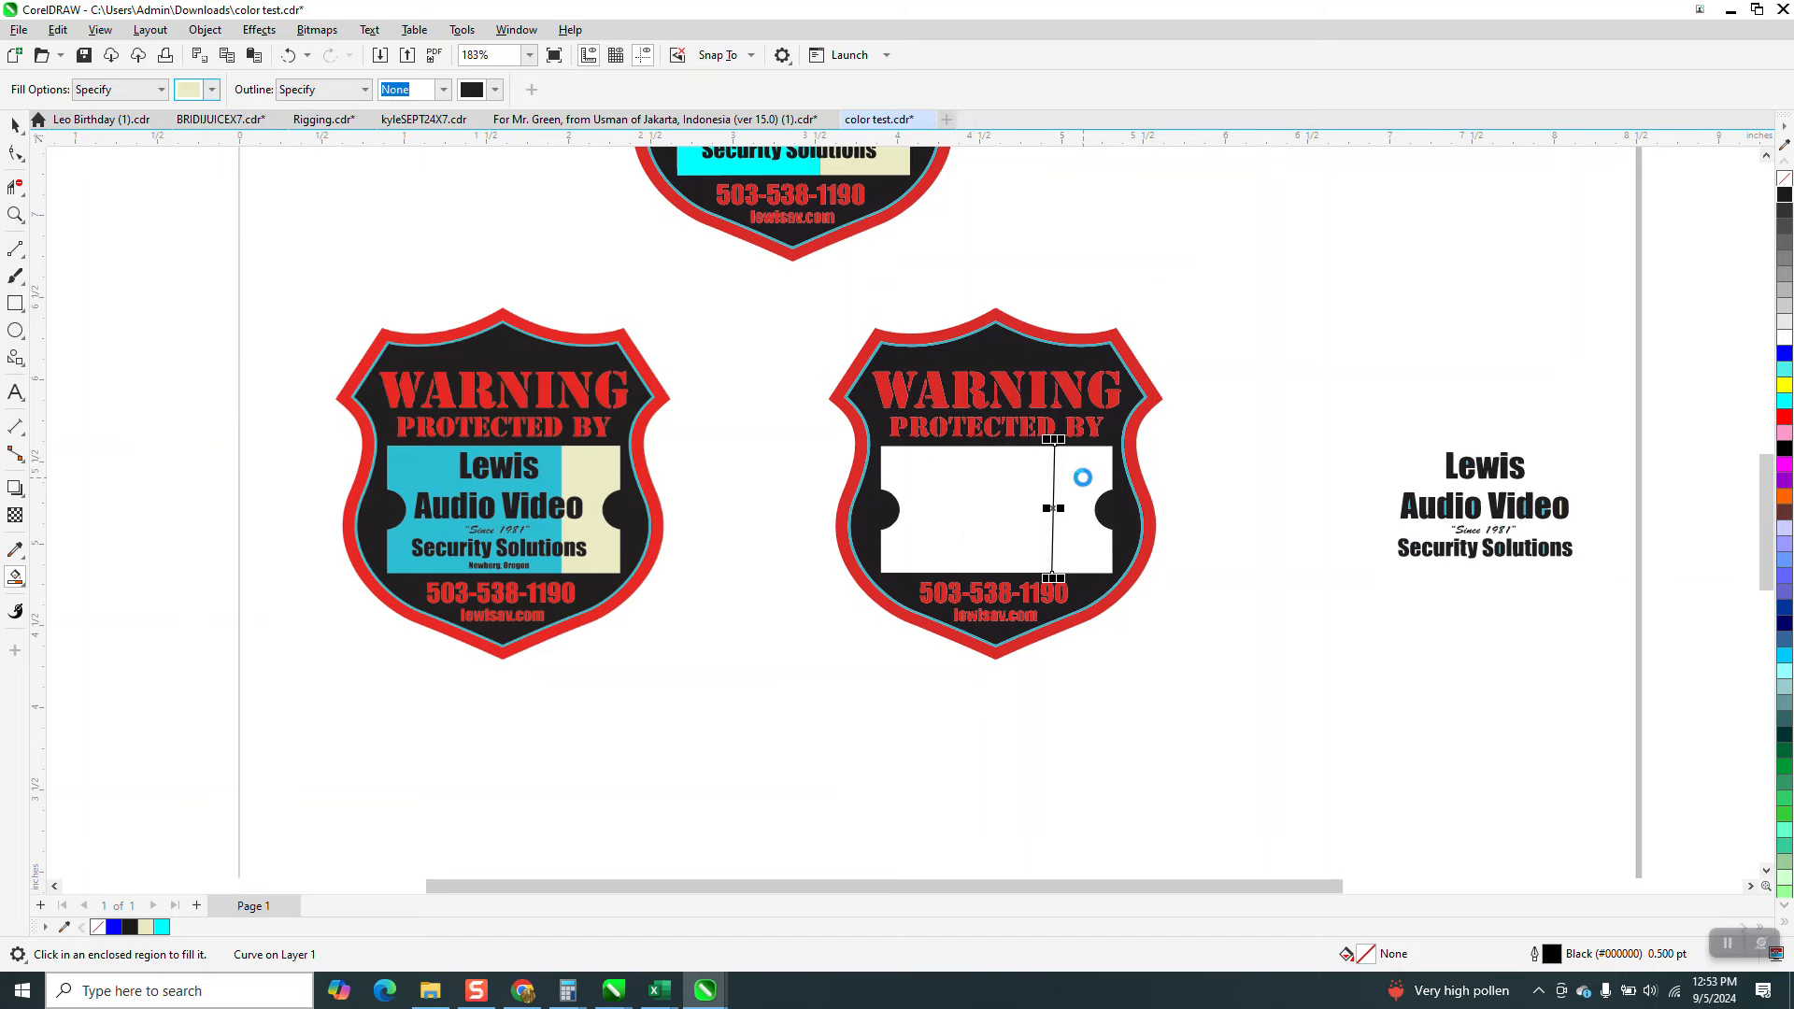
{"action": "left_click", "coordinate": [290, 57]}
Extend both ends of the dividing line slightly beyond the upper and lower edges of the blank panel with the Shape tool.
{"action": "left_click", "coordinate": [15, 214]}
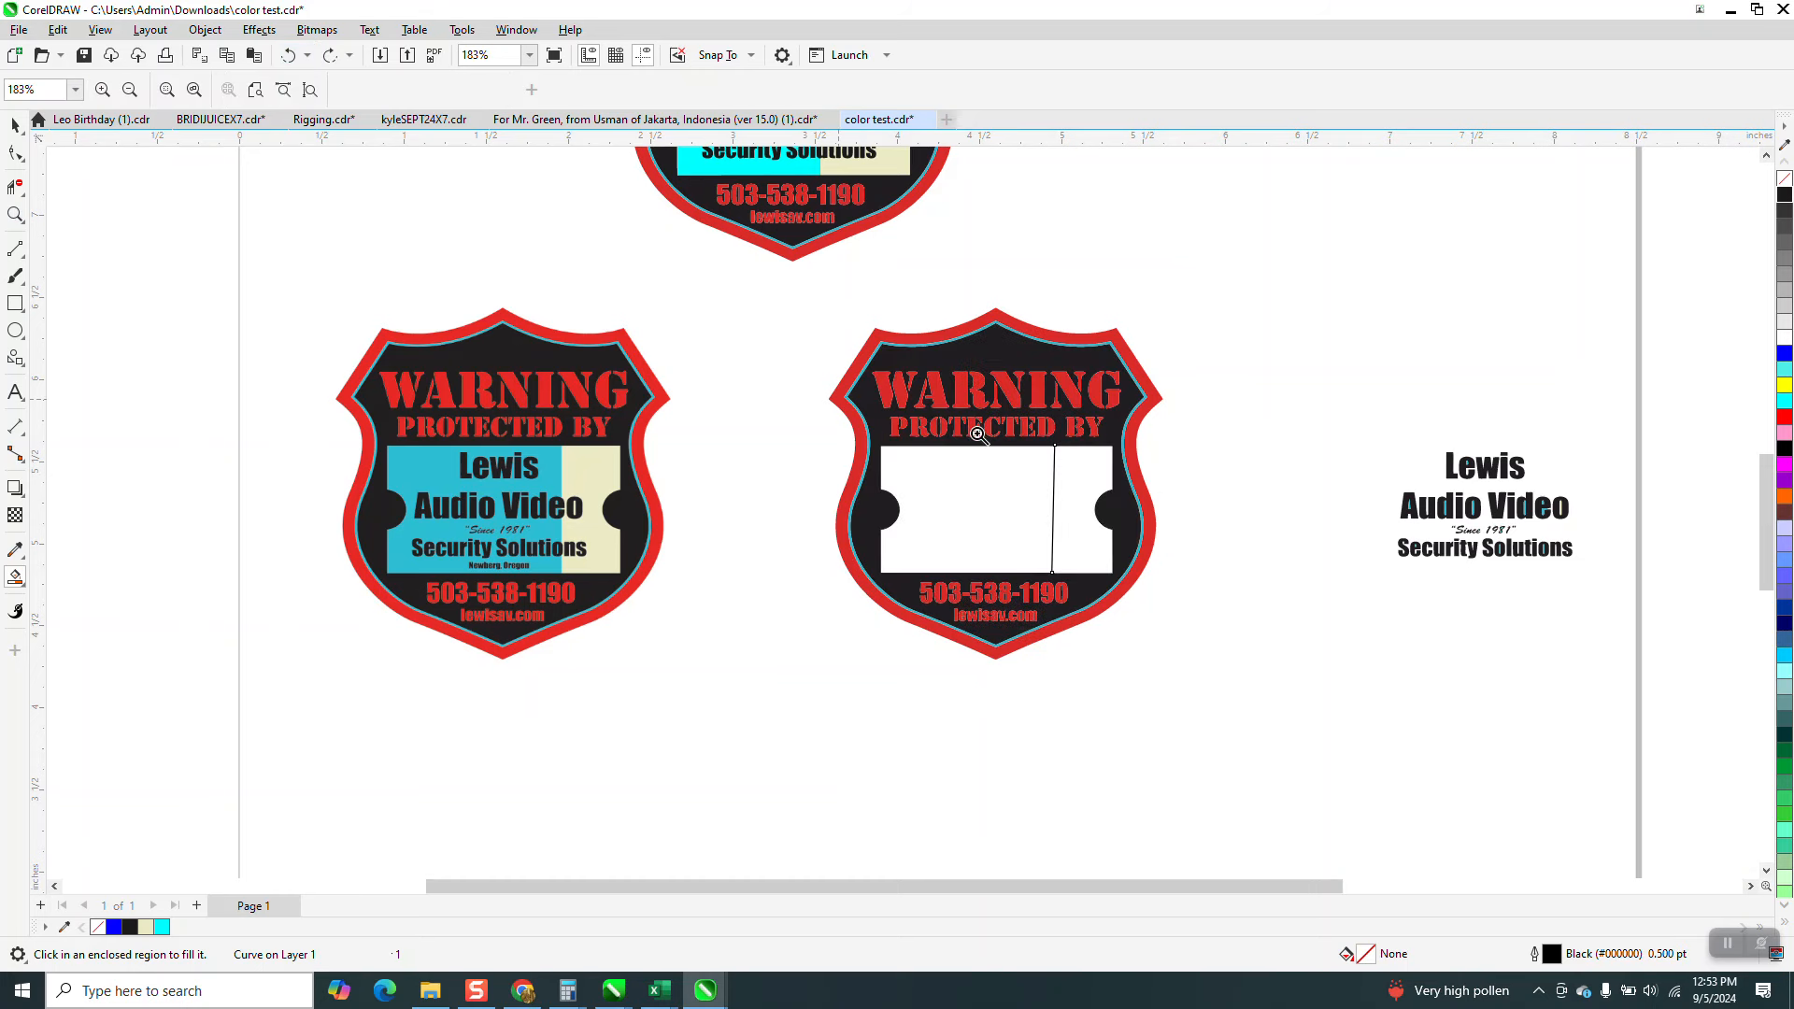
{"action": "left_click_drag", "start_coordinate": [978, 434], "coordinate": [1145, 633]}
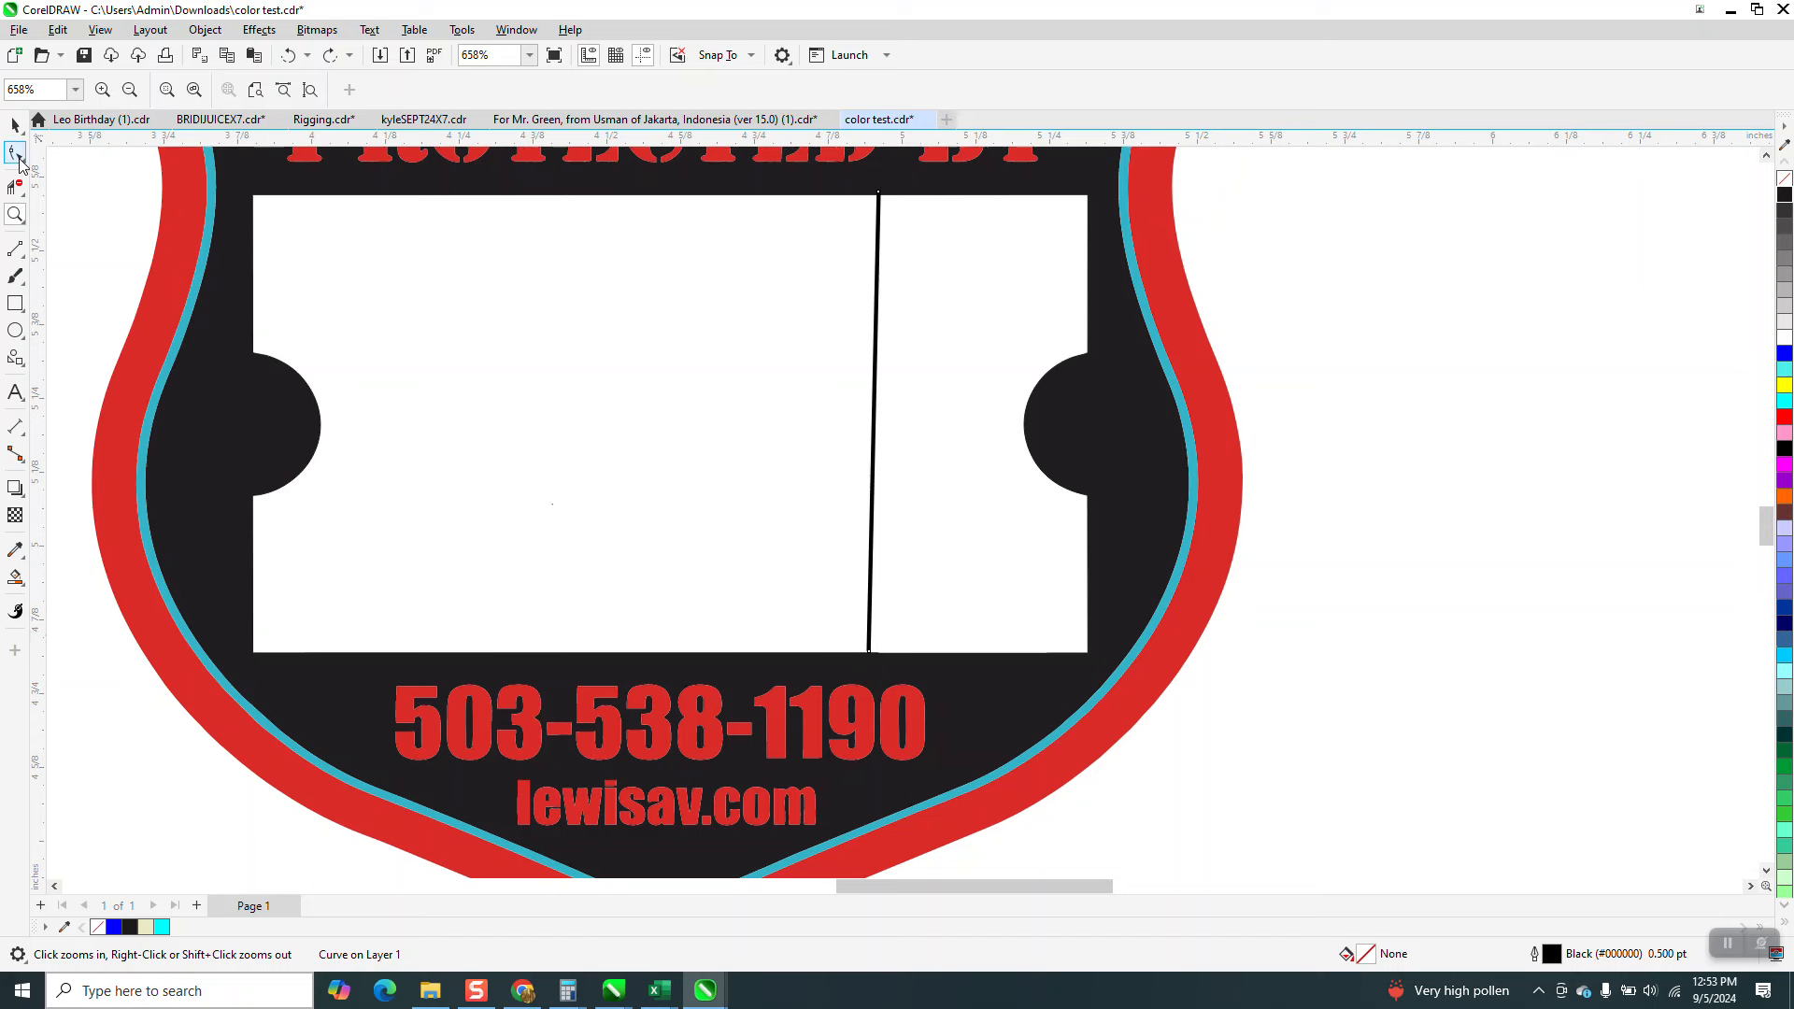
{"action": "left_click", "coordinate": [16, 154]}
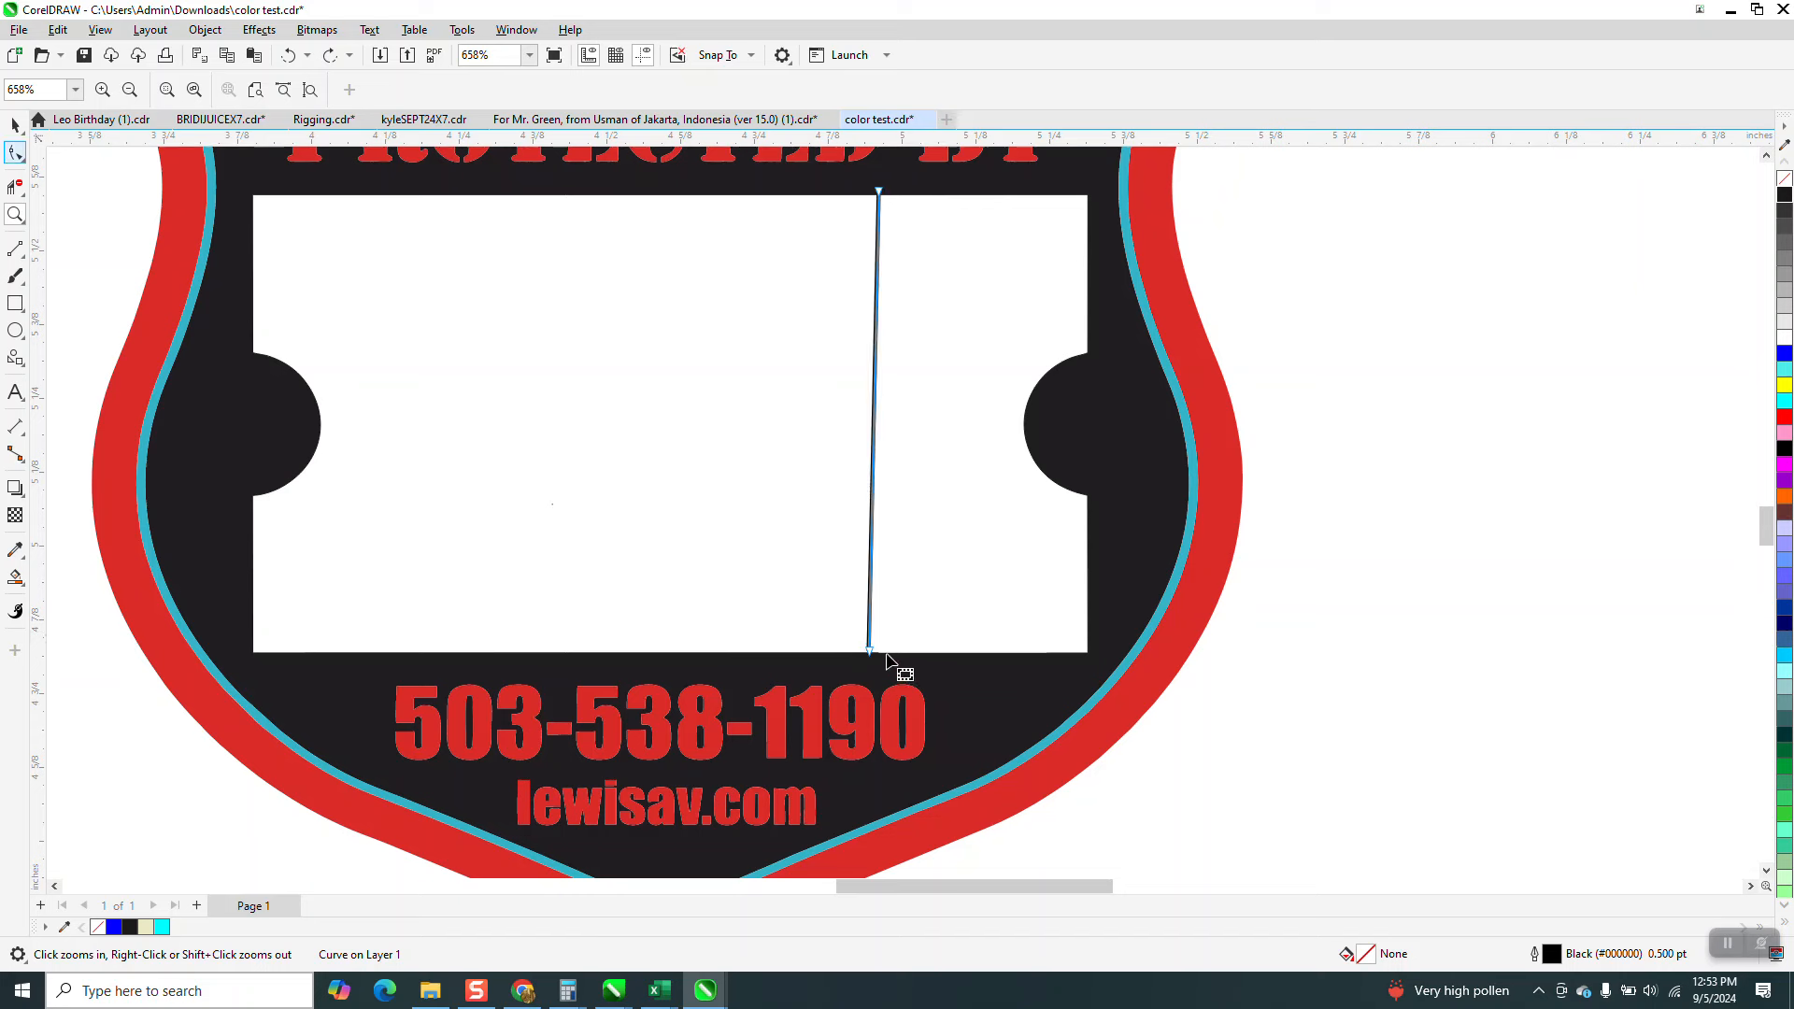
{"action": "left_click_drag", "start_coordinate": [870, 651], "coordinate": [870, 666]}
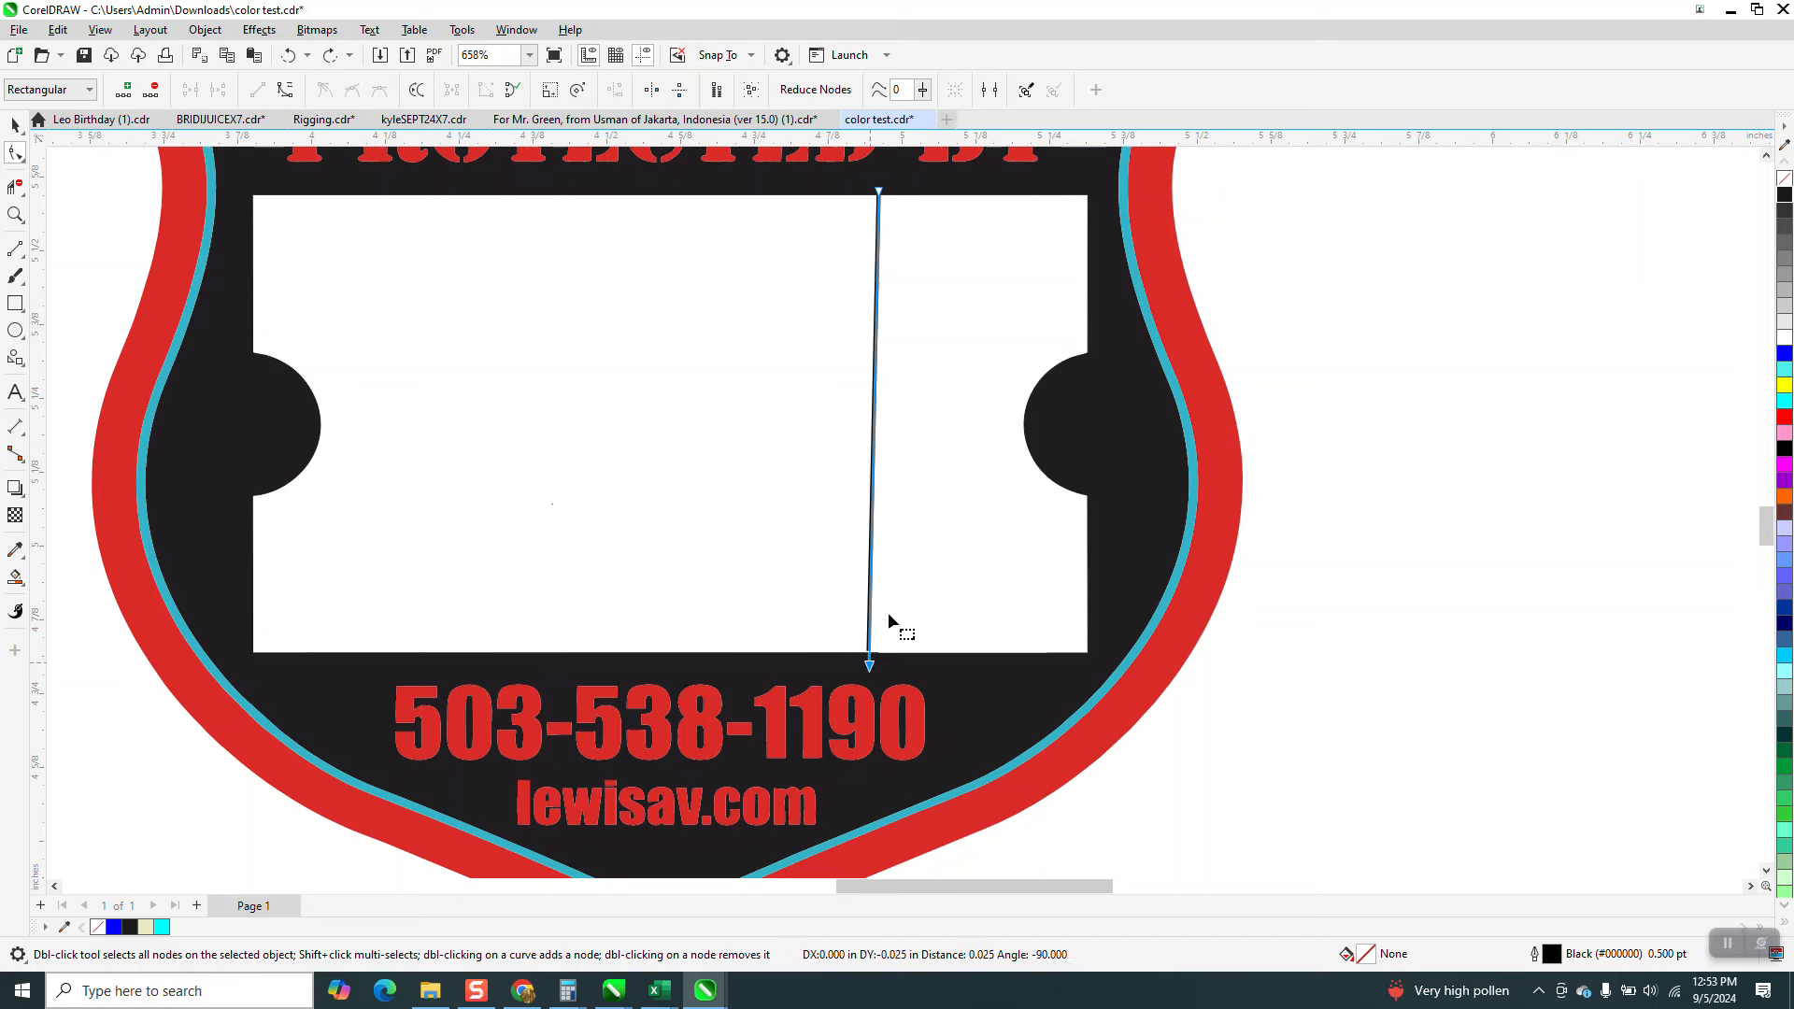
{"action": "mouse_move", "coordinate": [883, 194]}
{"action": "left_mouse_down"}
{"action": "mouse_move", "coordinate": [899, 194]}
{"action": "mouse_move", "coordinate": [877, 177]}
{"action": "left_mouse_up"}
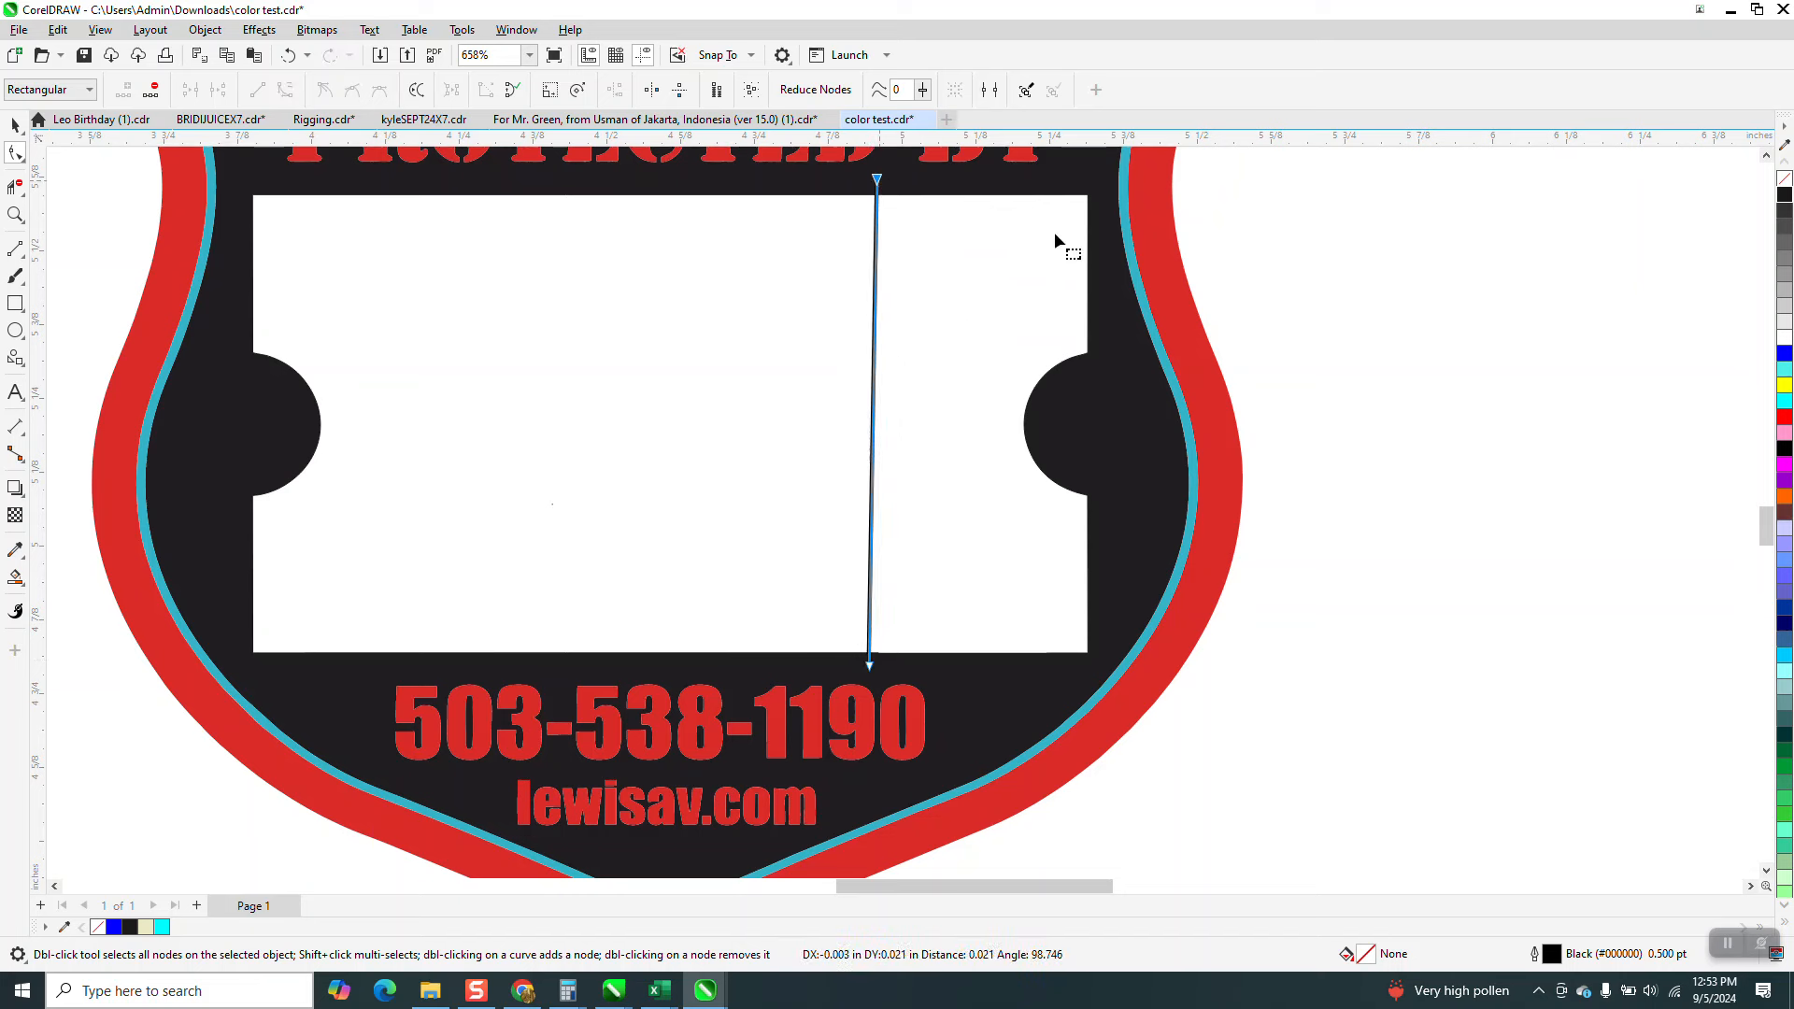
Try to Smart Fill the panel section right of the dividing line with cream, and undo the fill.
{"action": "left_click", "coordinate": [15, 577]}
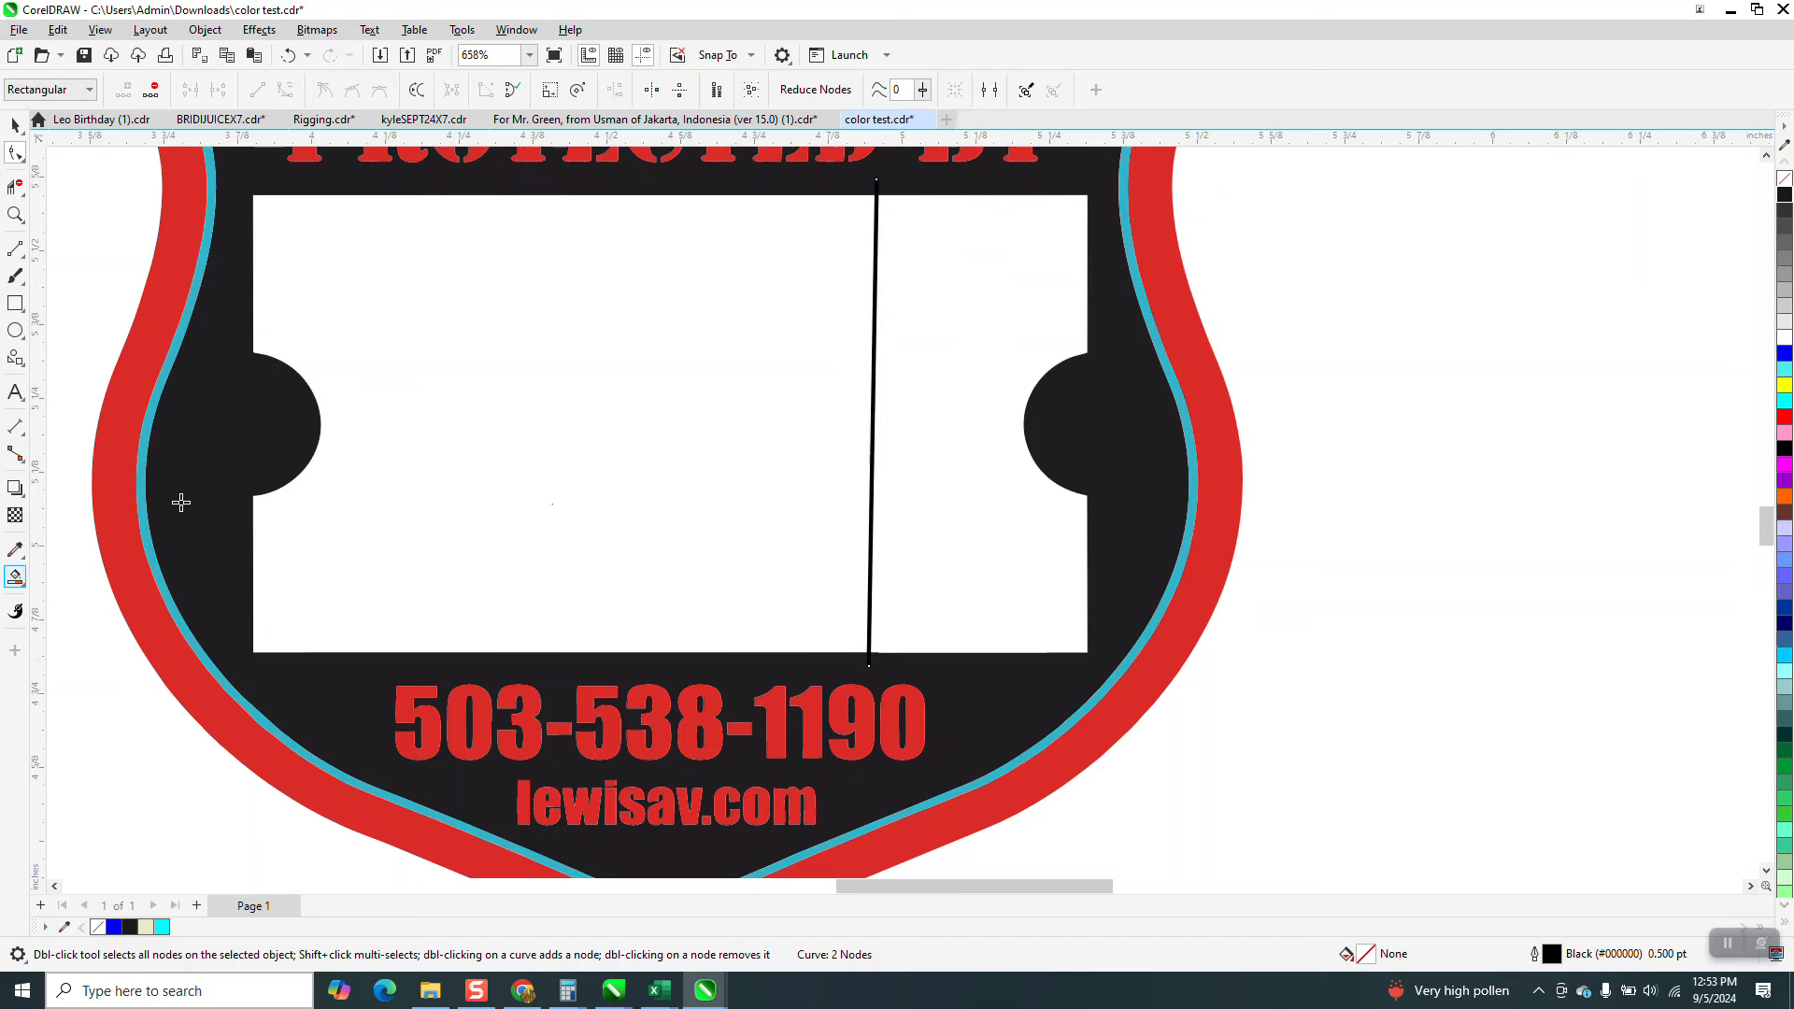
{"action": "left_click", "coordinate": [903, 336]}
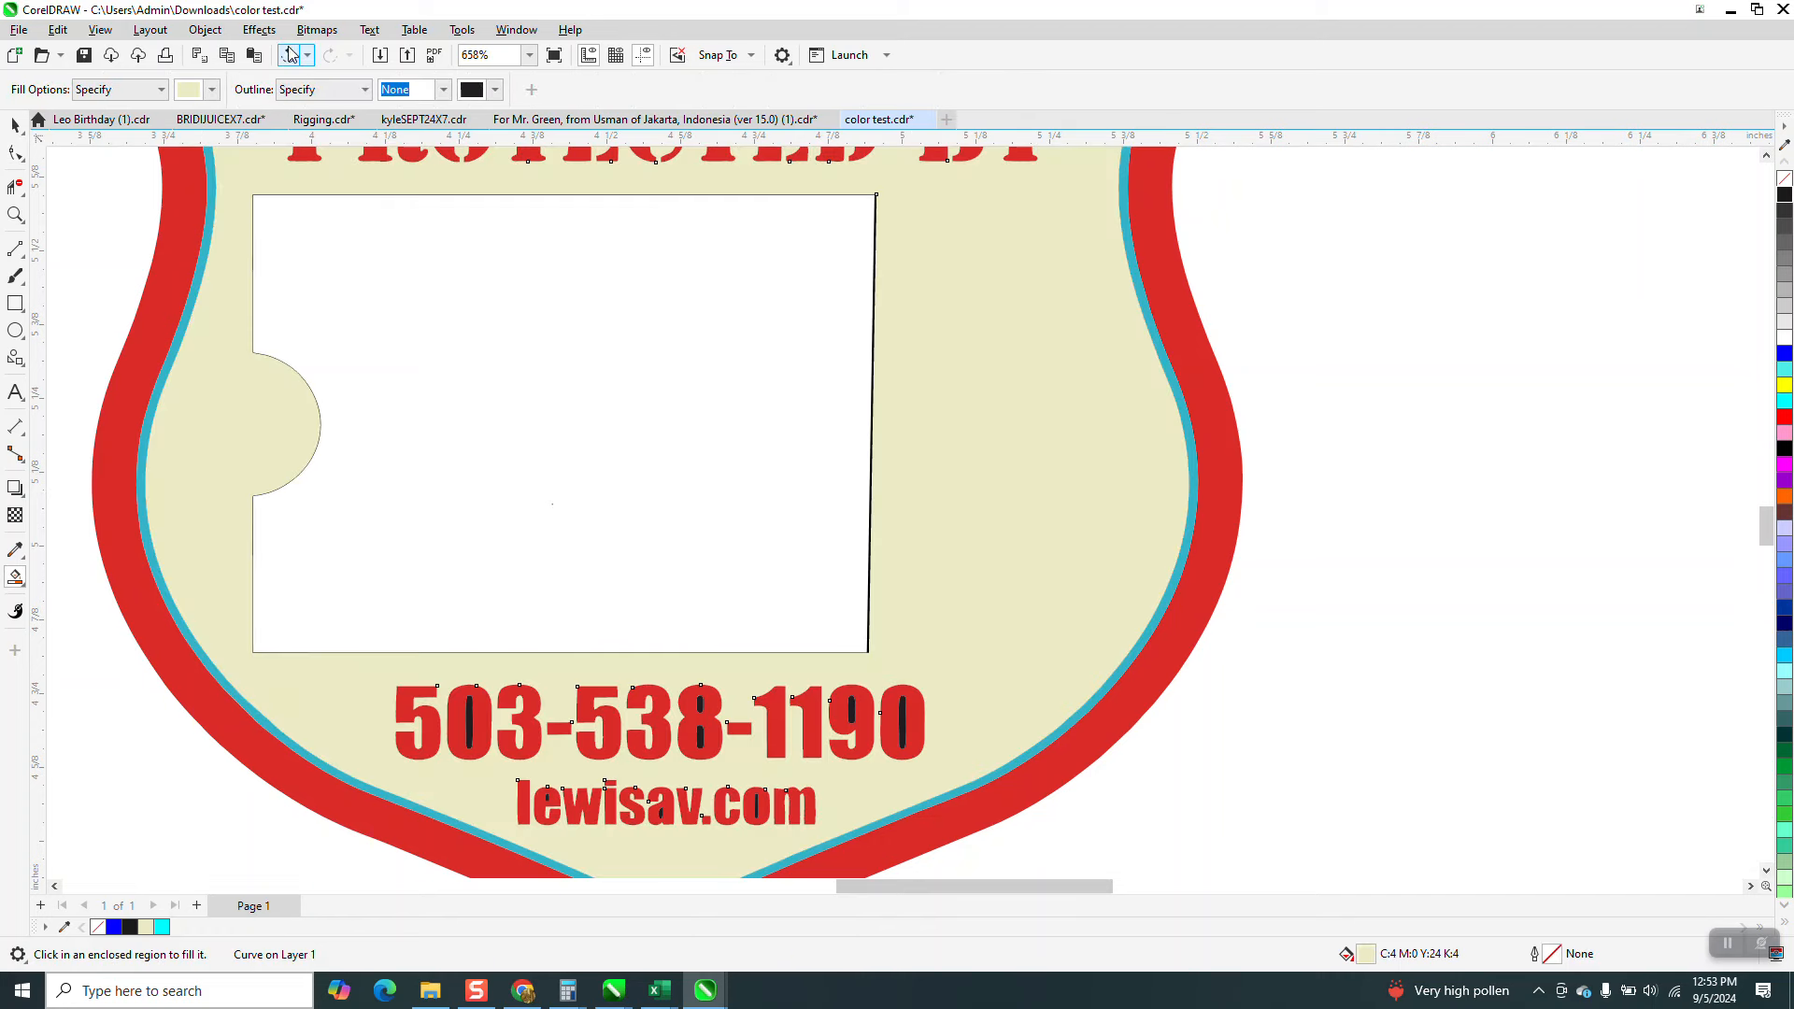
{"action": "scroll", "coordinate": [512, 263], "scroll_direction": "down", "scroll_amount": 2}
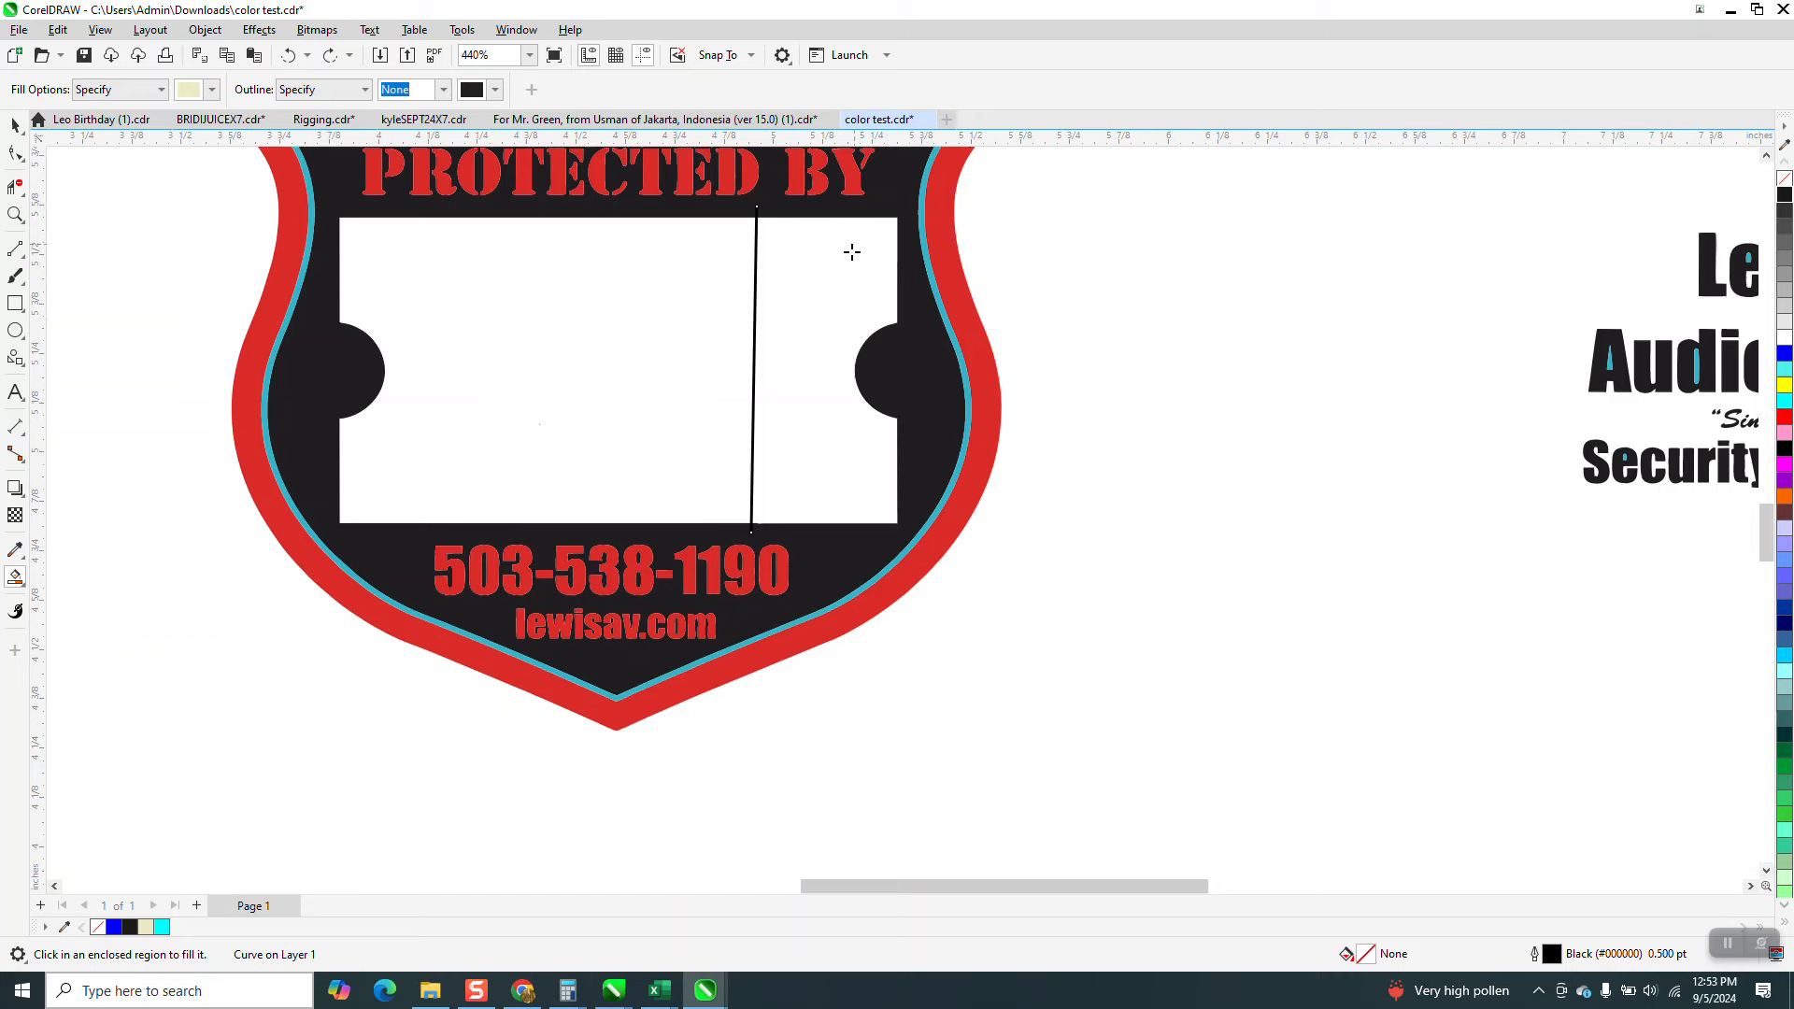
Select the two outline pieces enclosing the blank panel and move them 3 in straight down, clear of the badge.
{"action": "left_click", "coordinate": [13, 127]}
{"action": "scroll", "coordinate": [822, 411], "scroll_direction": "down", "scroll_amount": 2}
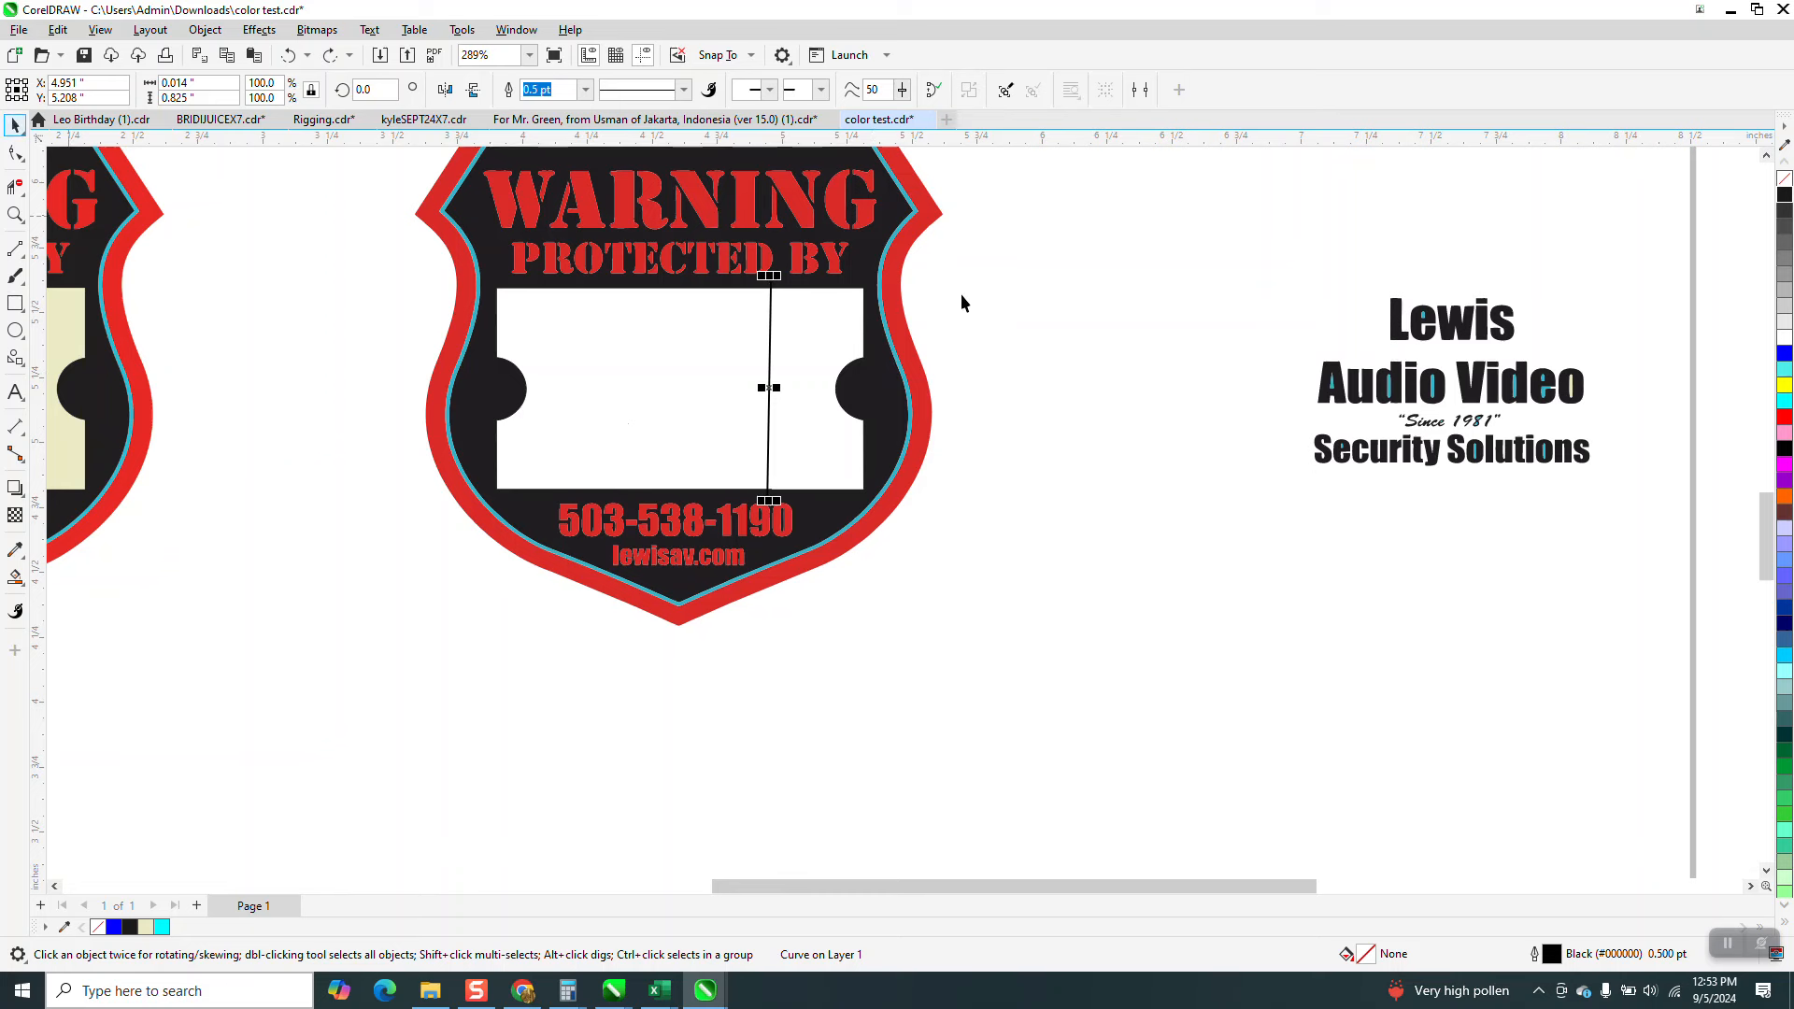
{"action": "left_click_drag", "start_coordinate": [965, 286], "coordinate": [491, 495]}
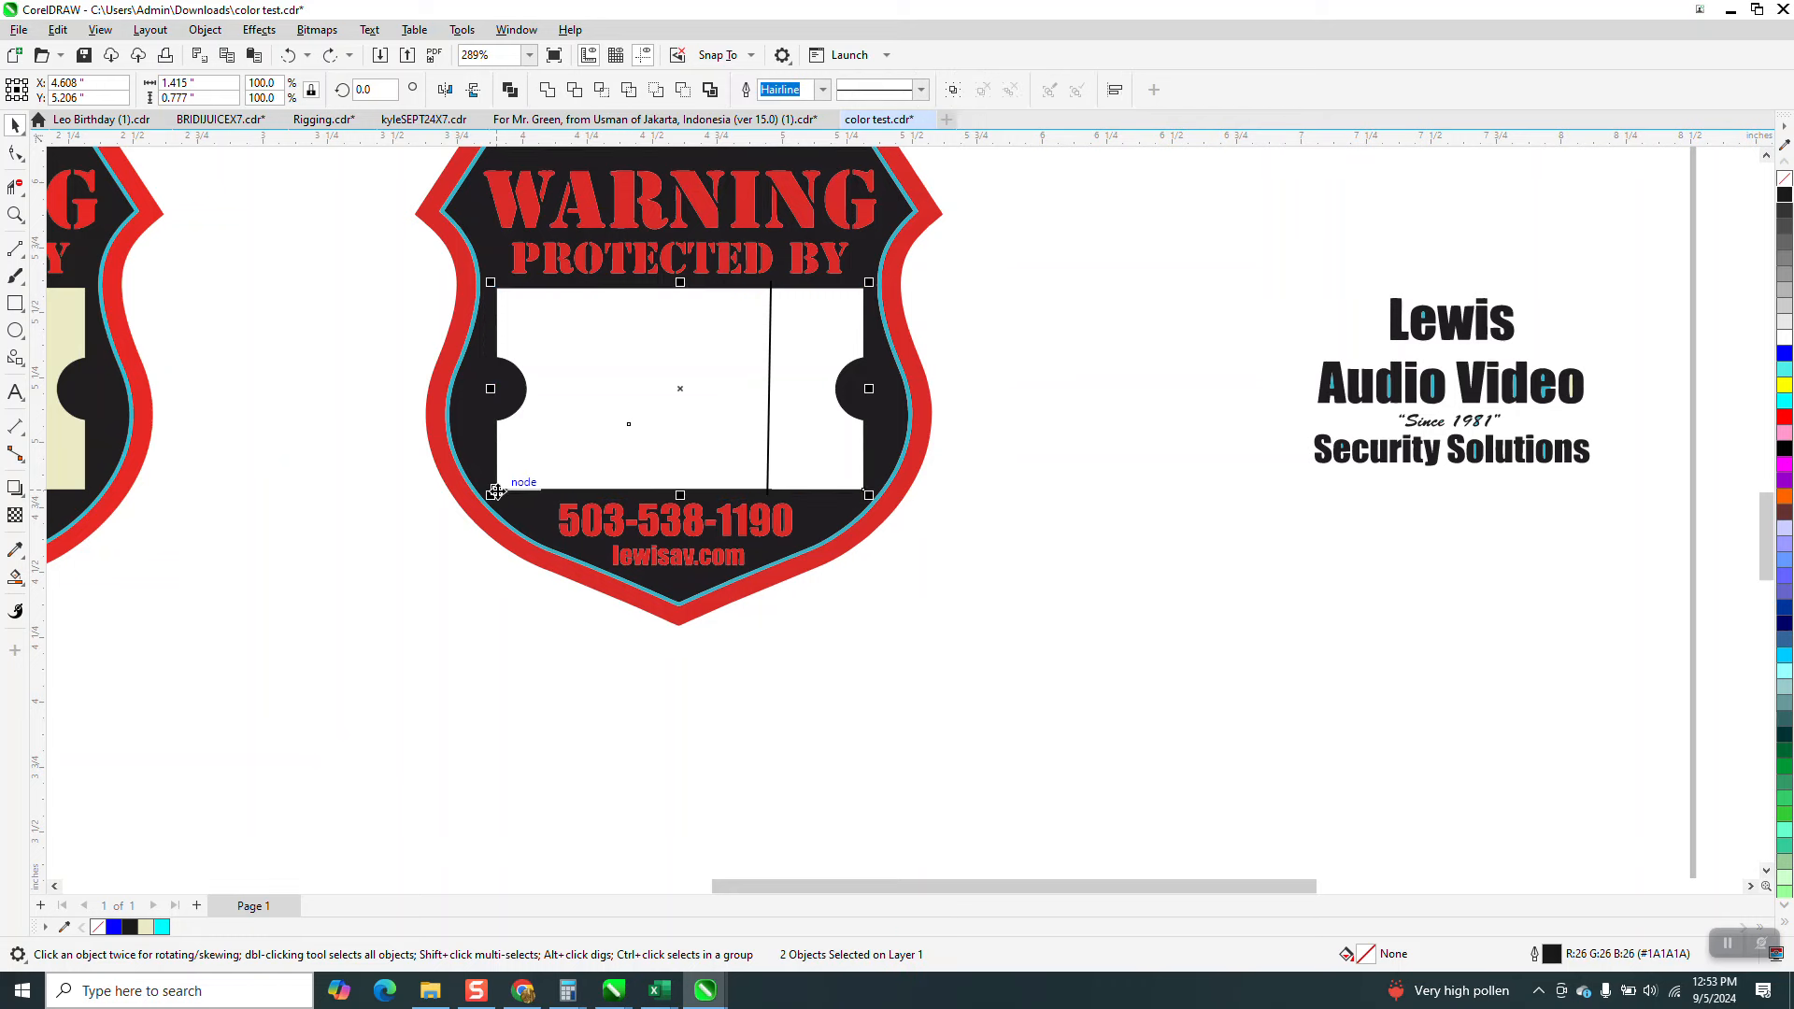
{"action": "key", "text": "Down"}
{"action": "scroll", "coordinate": [639, 379], "scroll_direction": "down", "scroll_amount": 4}
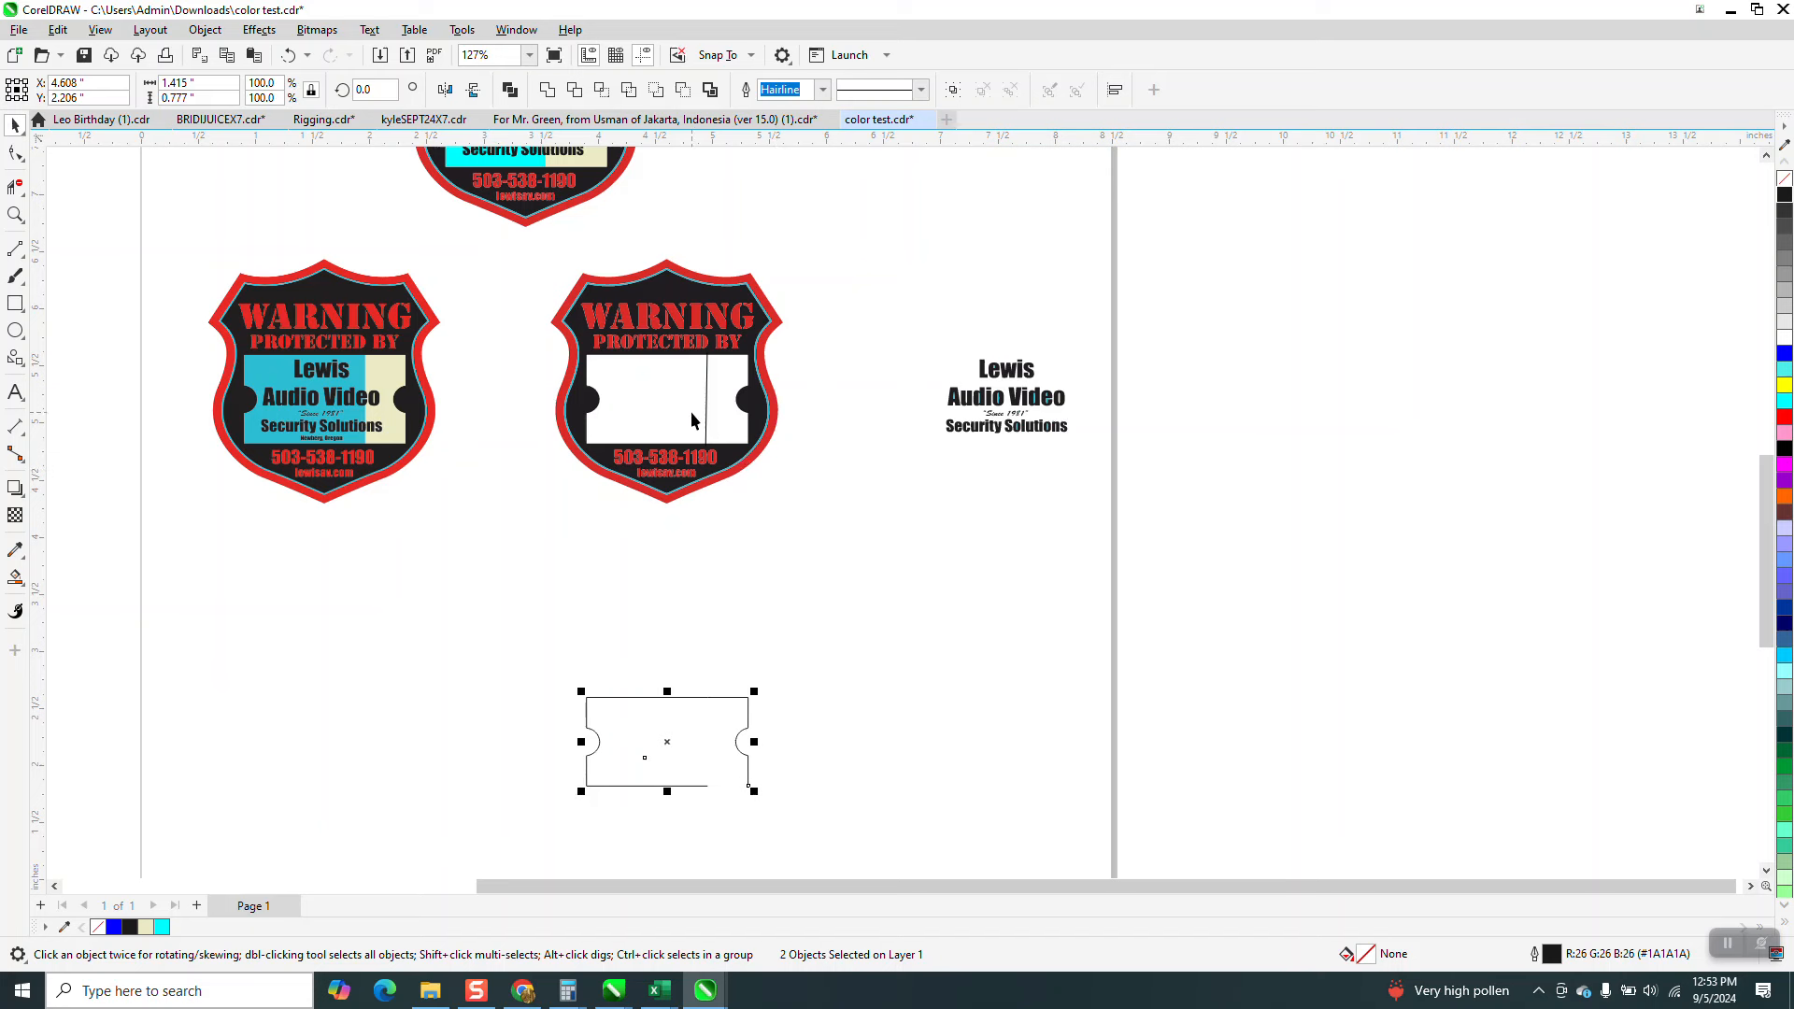
{"action": "key", "text": "Escape"}
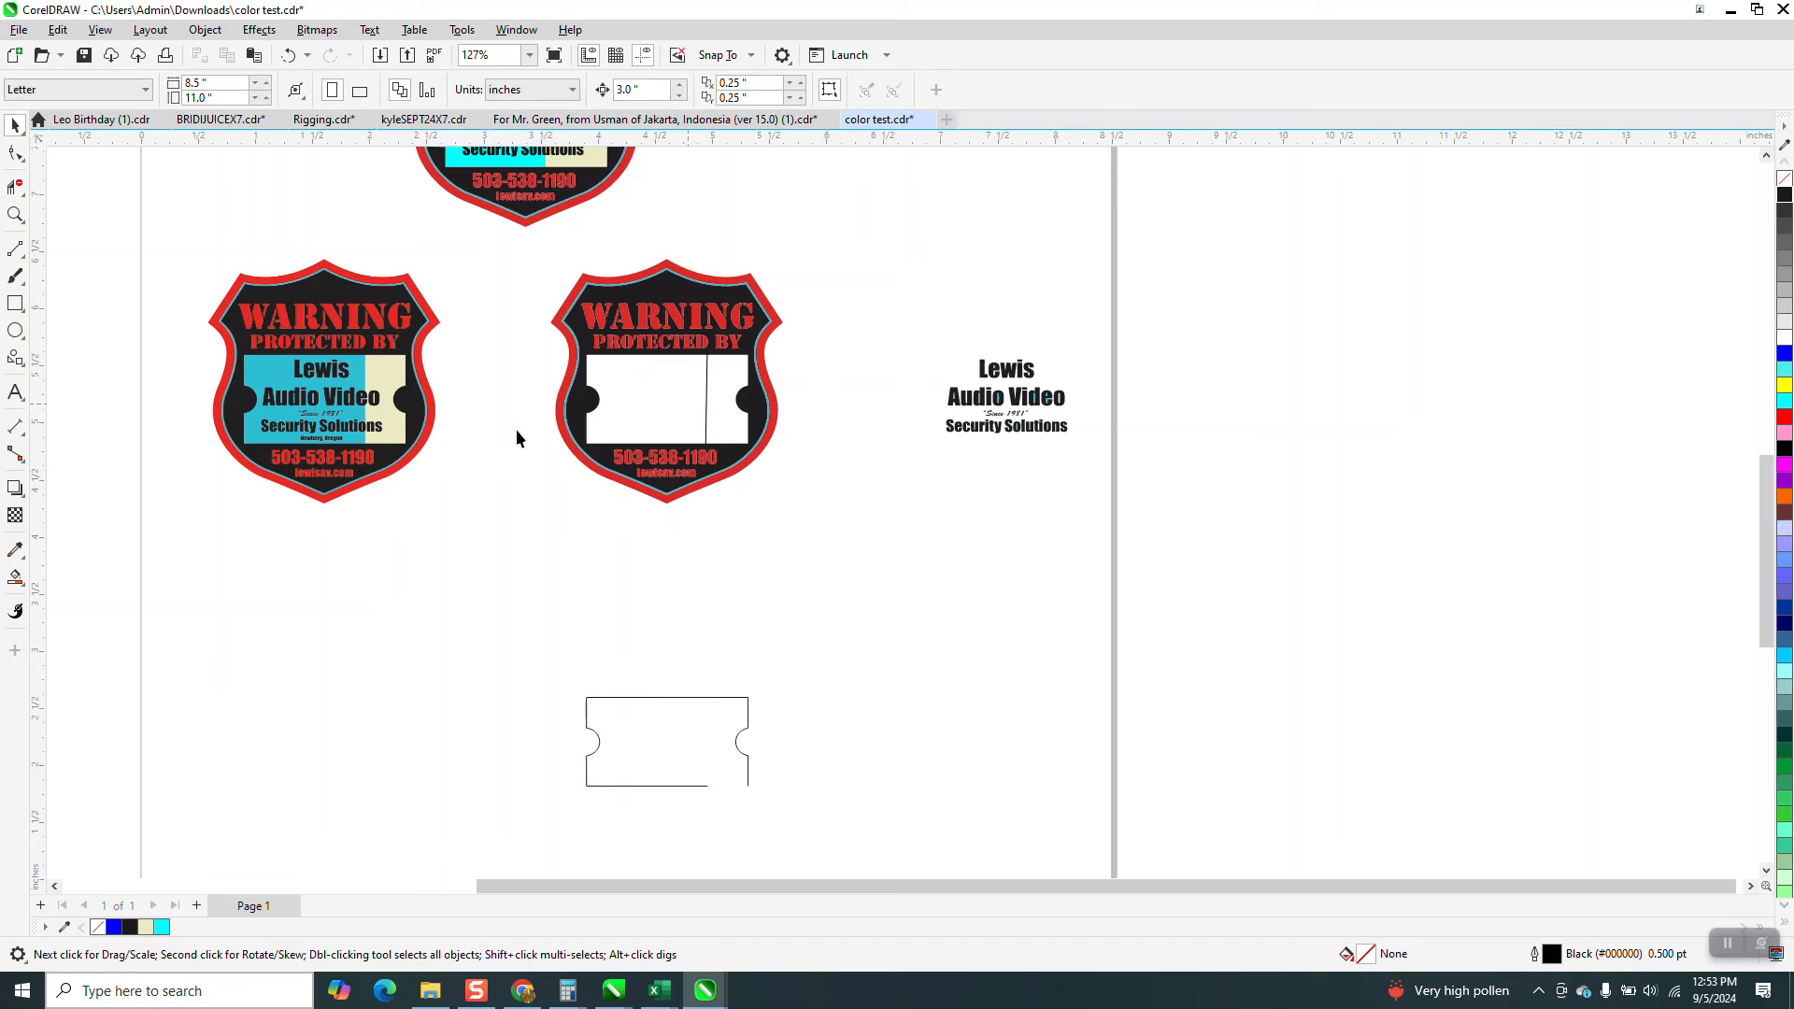
Draw a rectangle about 2.47 by 1.47 in across the blank badge and fill it with yellow.
{"action": "left_click", "coordinate": [16, 303]}
{"action": "left_click_drag", "start_coordinate": [536, 327], "coordinate": [820, 495]}
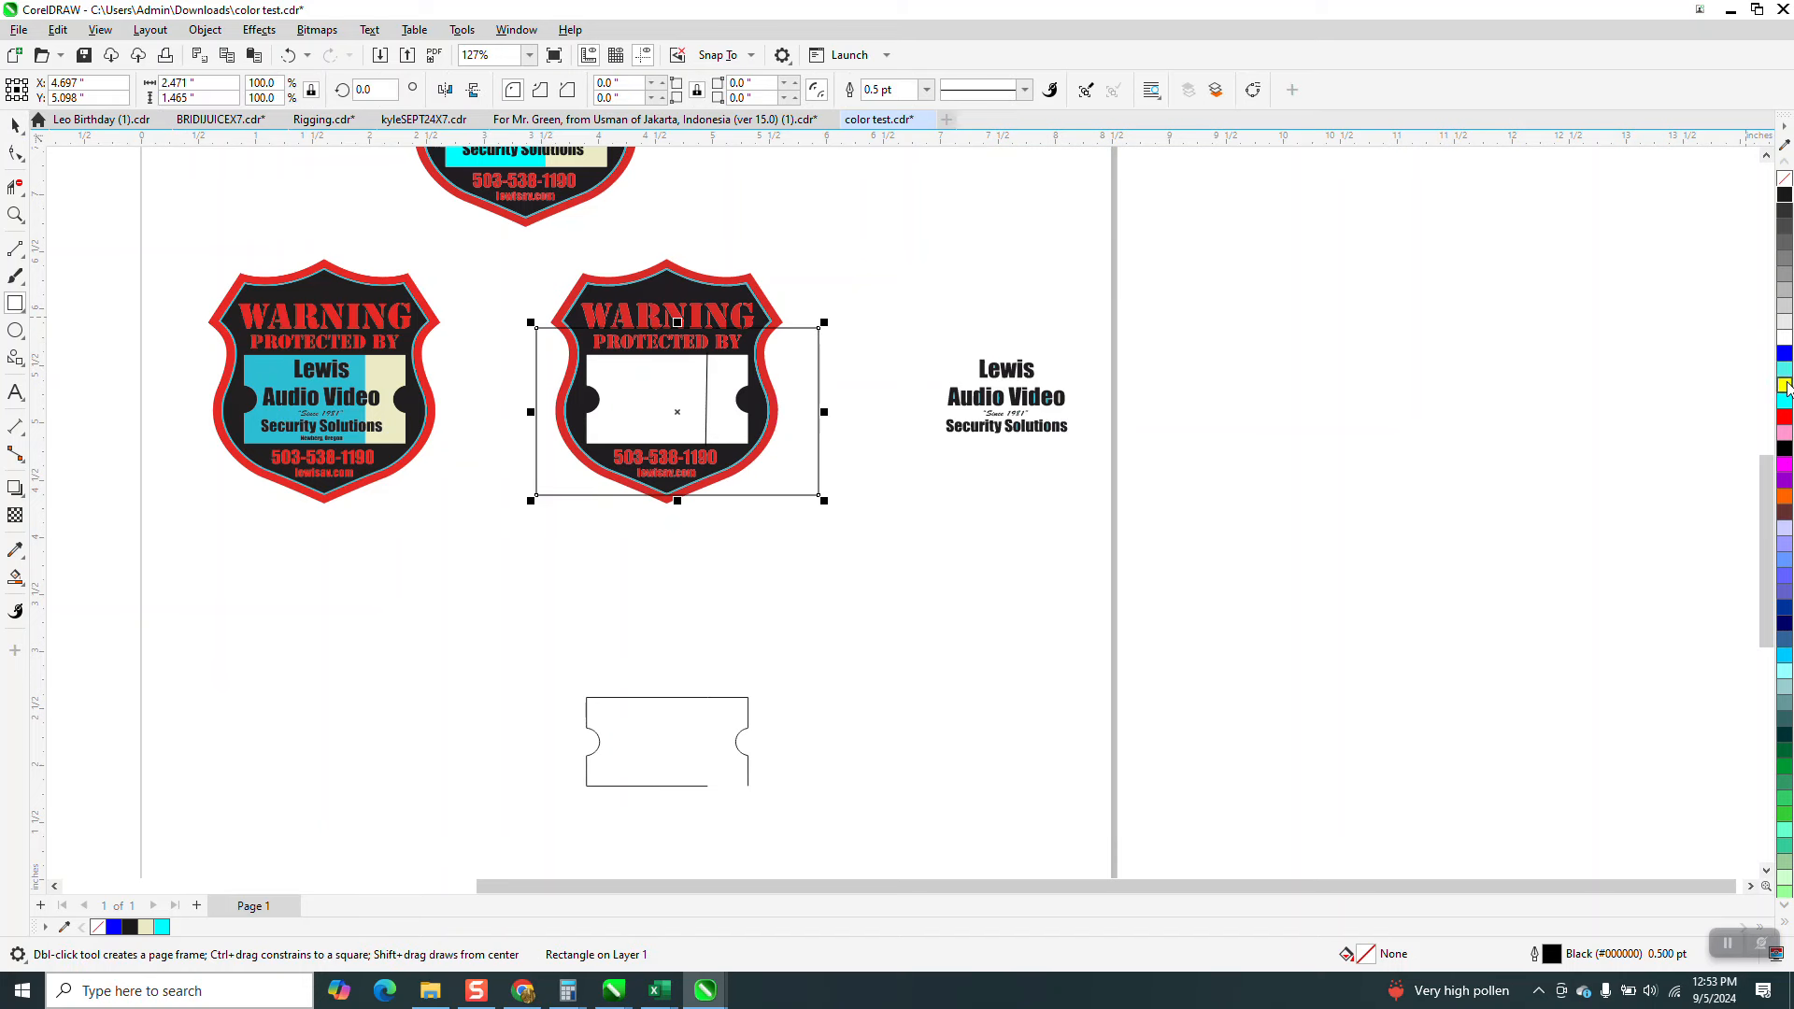
{"action": "left_click", "coordinate": [1785, 385]}
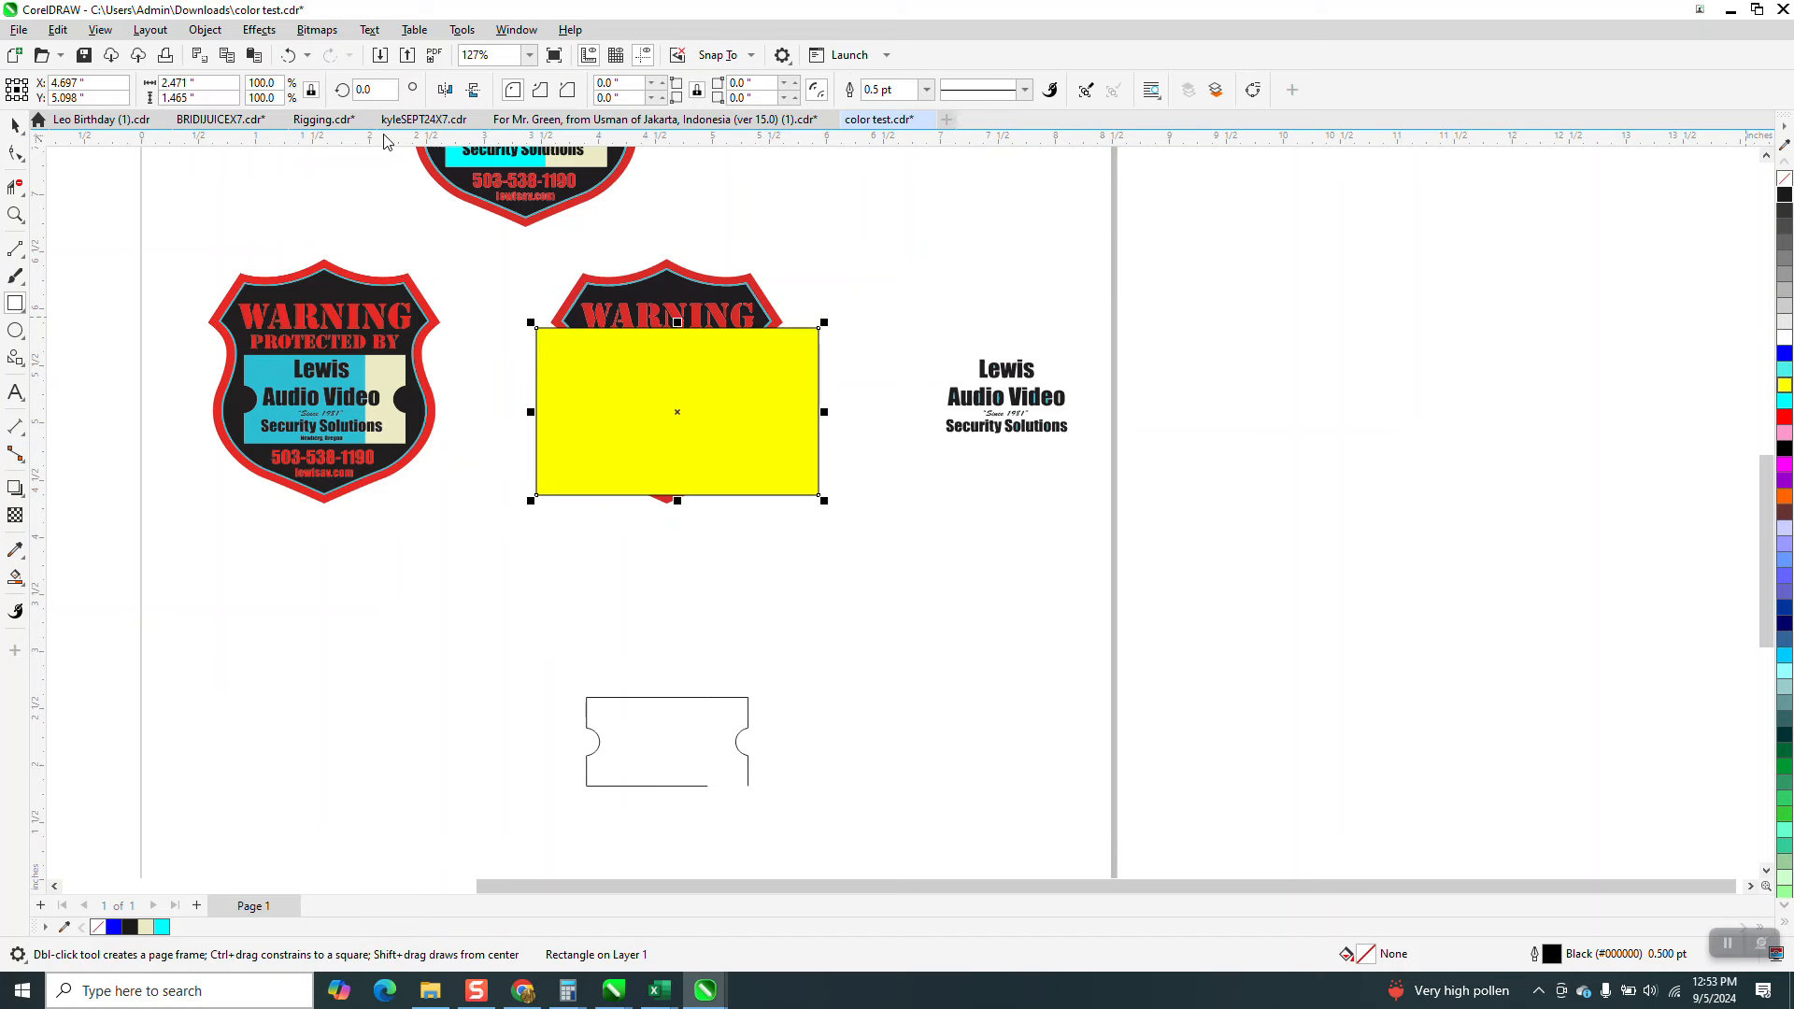
Send the yellow rectangle to the back of the page to check the badge's openings, and delete it.
{"action": "left_click", "coordinate": [204, 29]}
{"action": "mouse_move", "coordinate": [224, 327]}
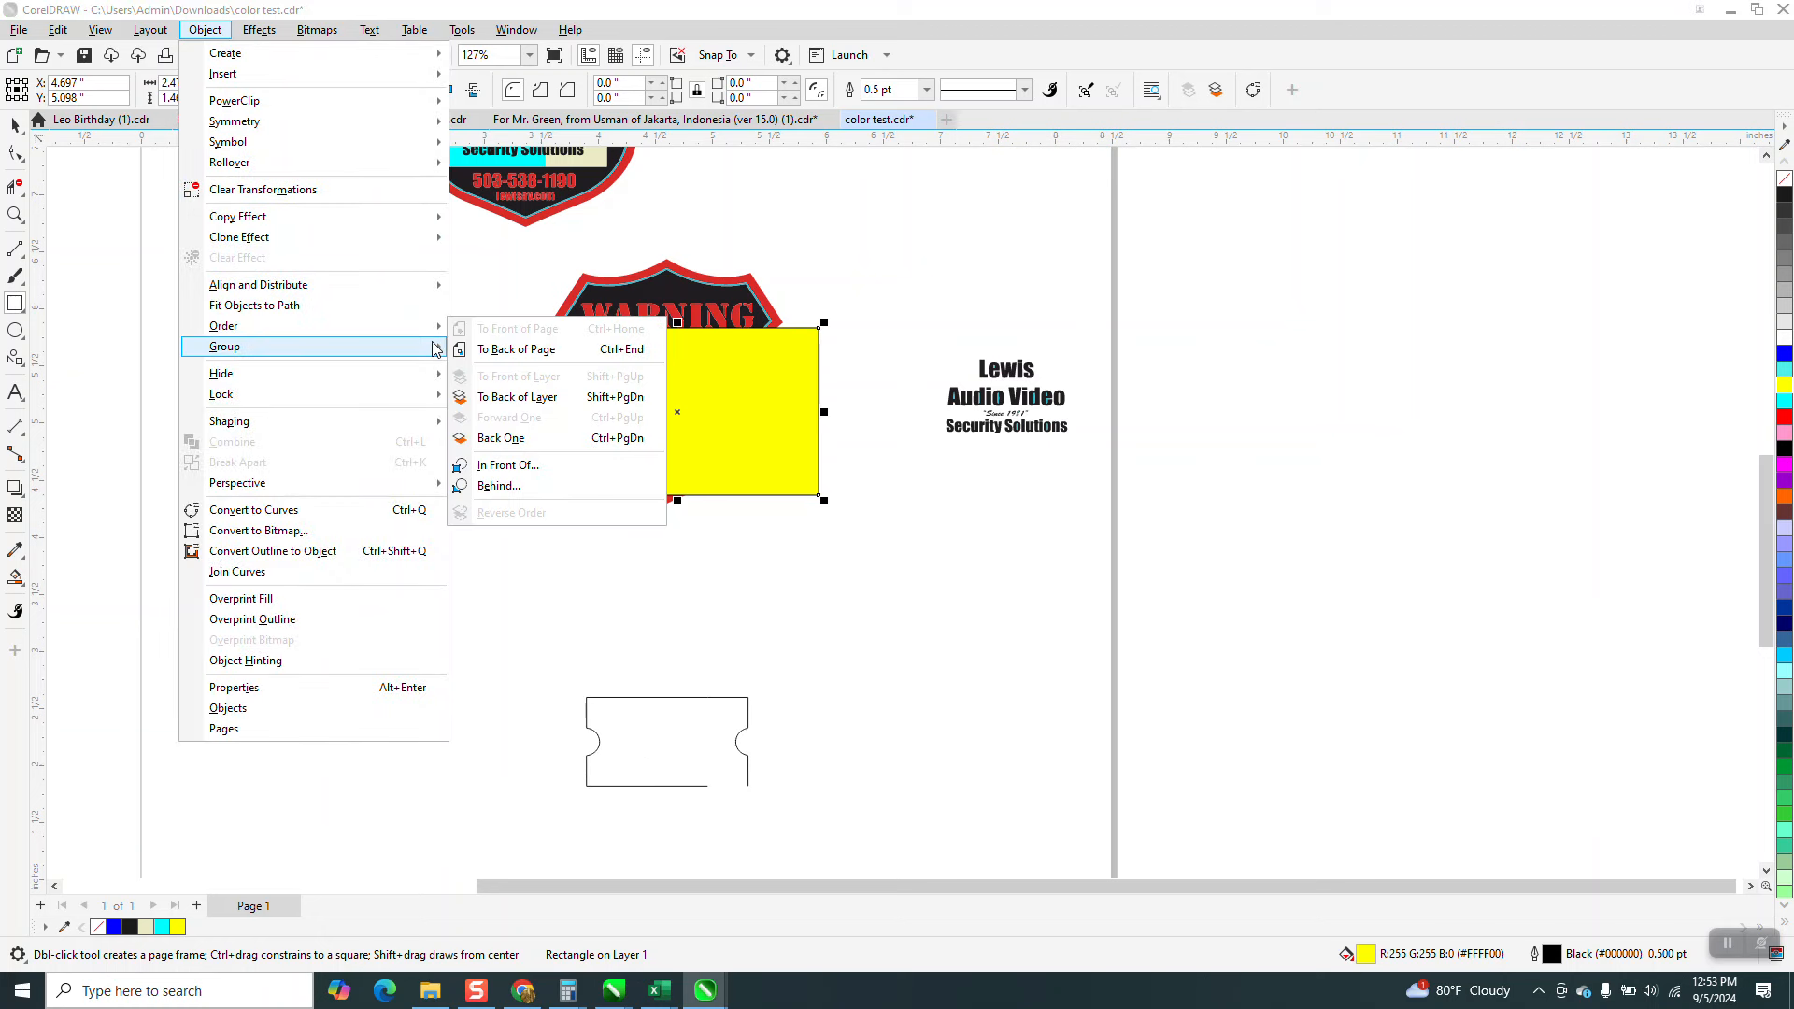
{"action": "left_click", "coordinate": [481, 349]}
{"action": "left_click", "coordinate": [15, 124]}
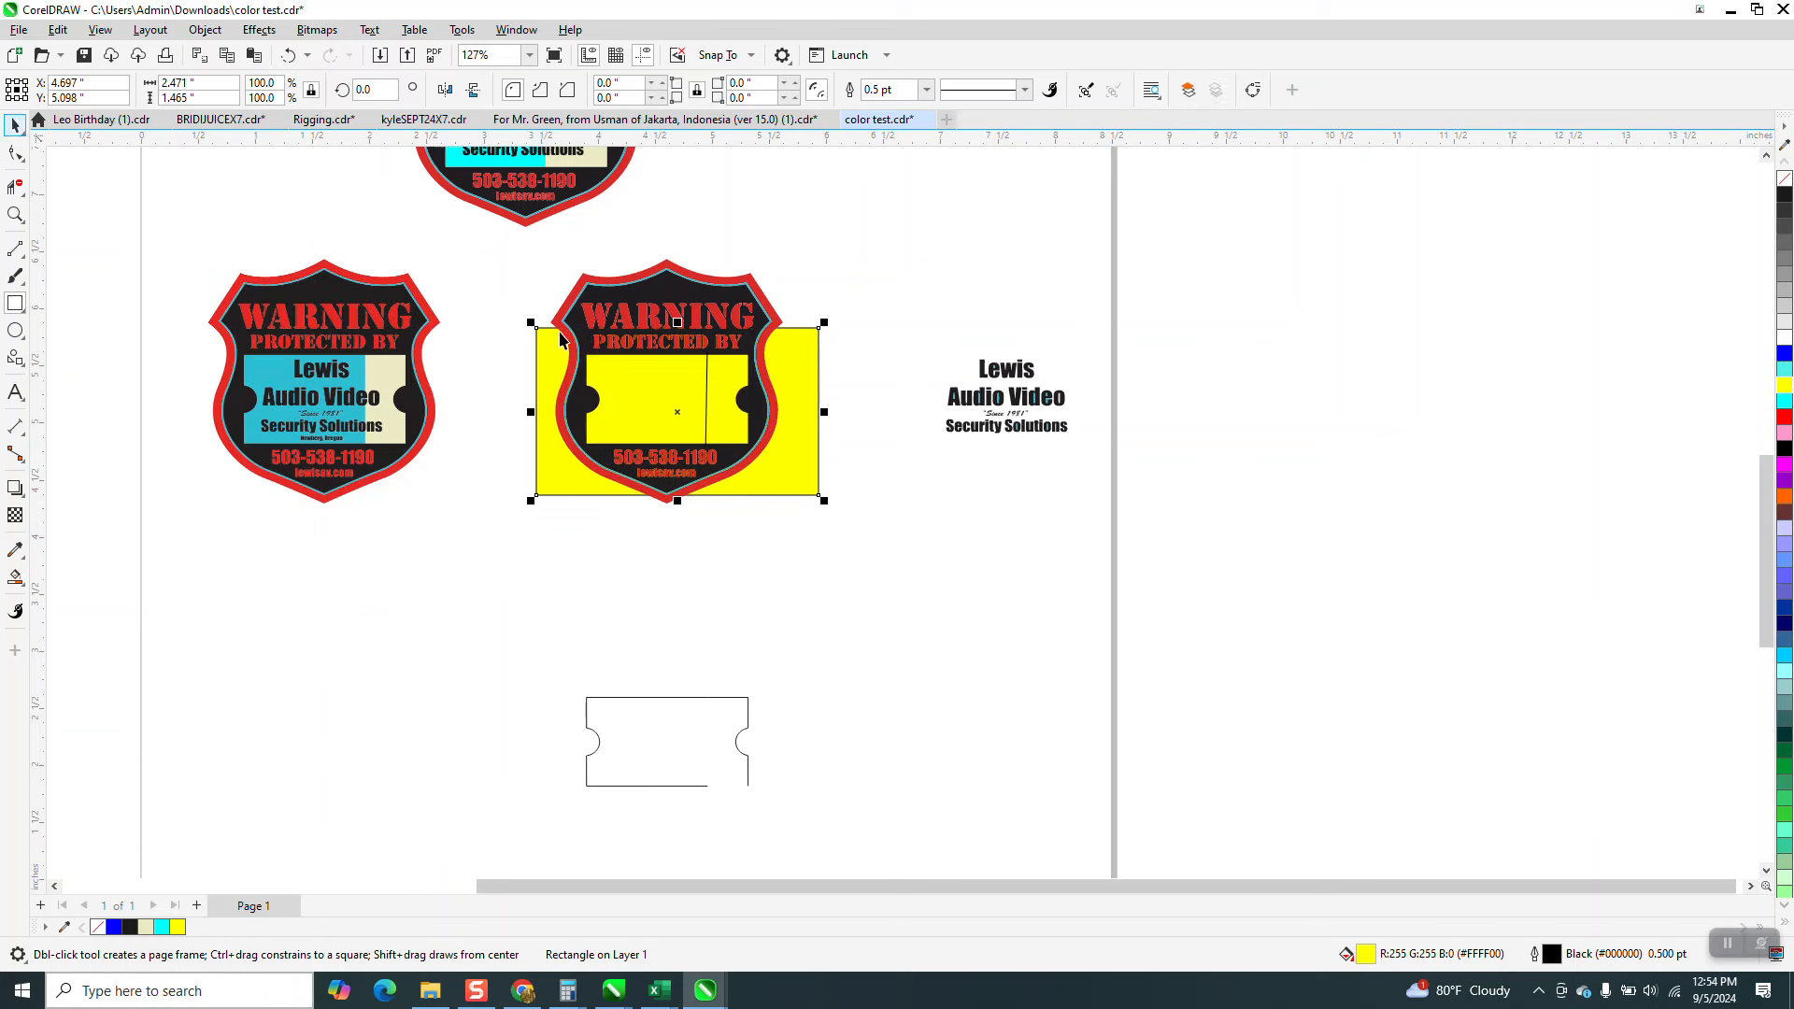
{"action": "key", "text": "space"}
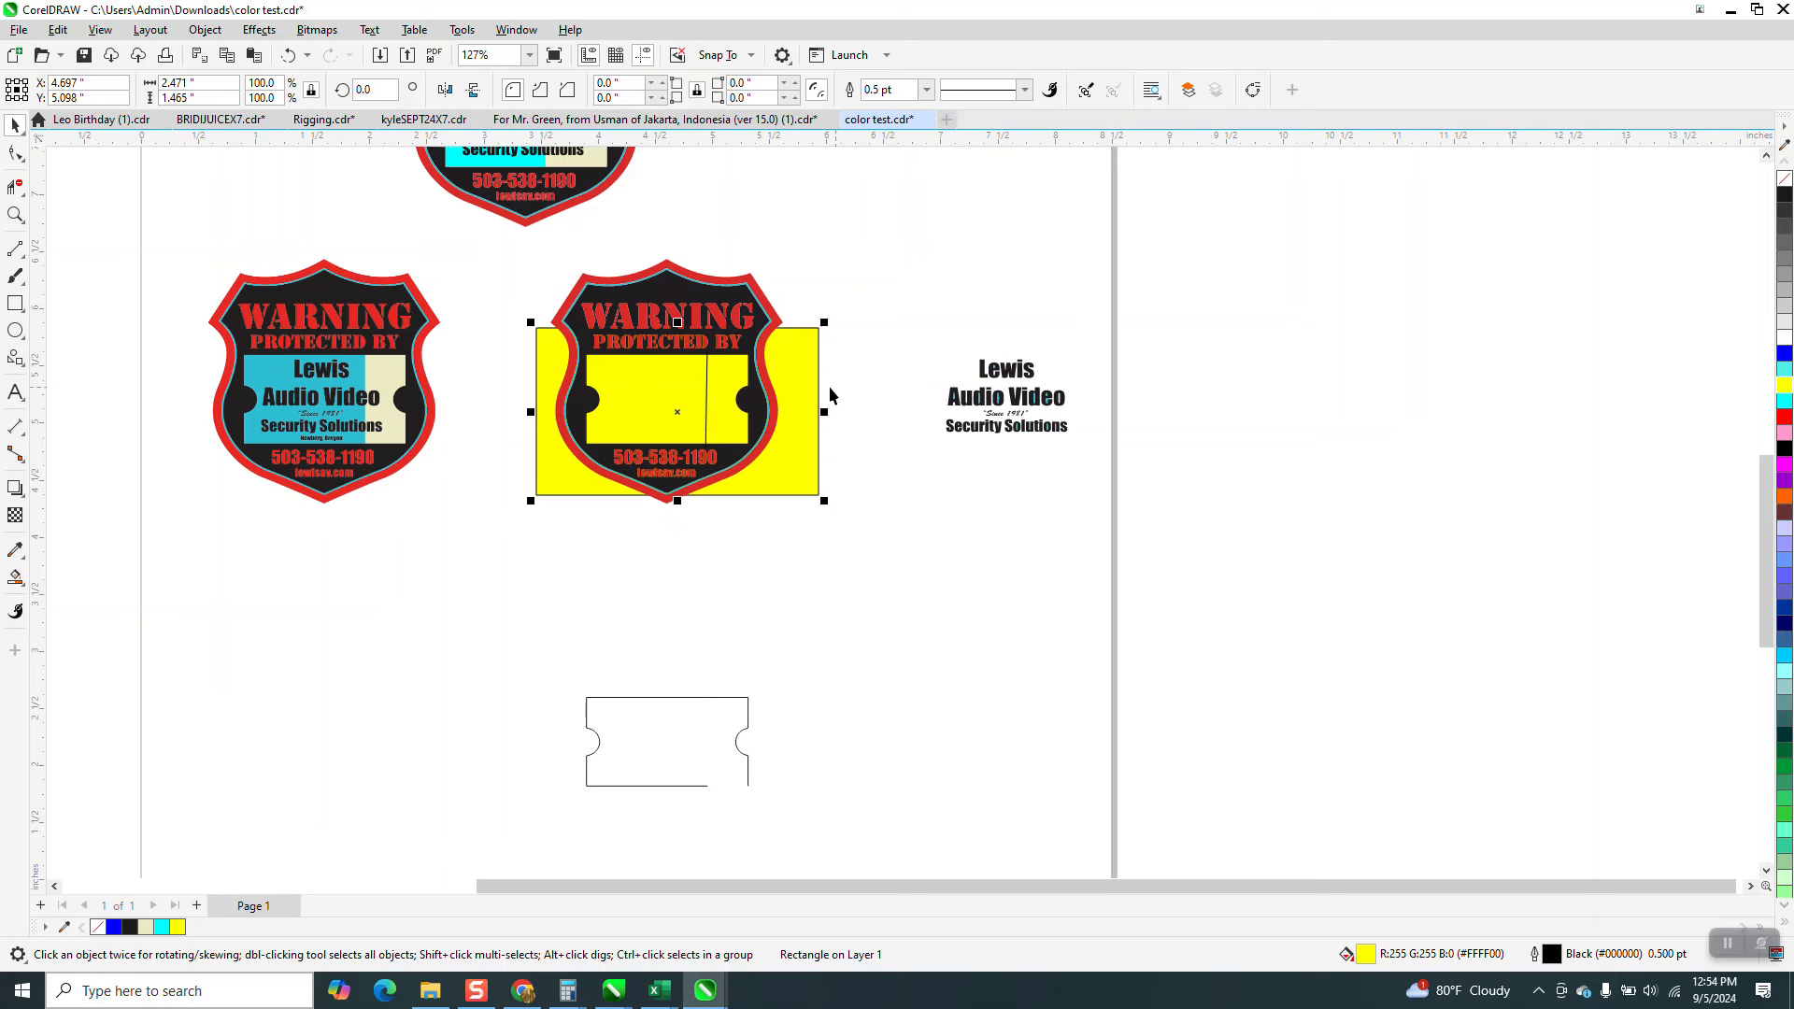
{"action": "key", "text": "Delete"}
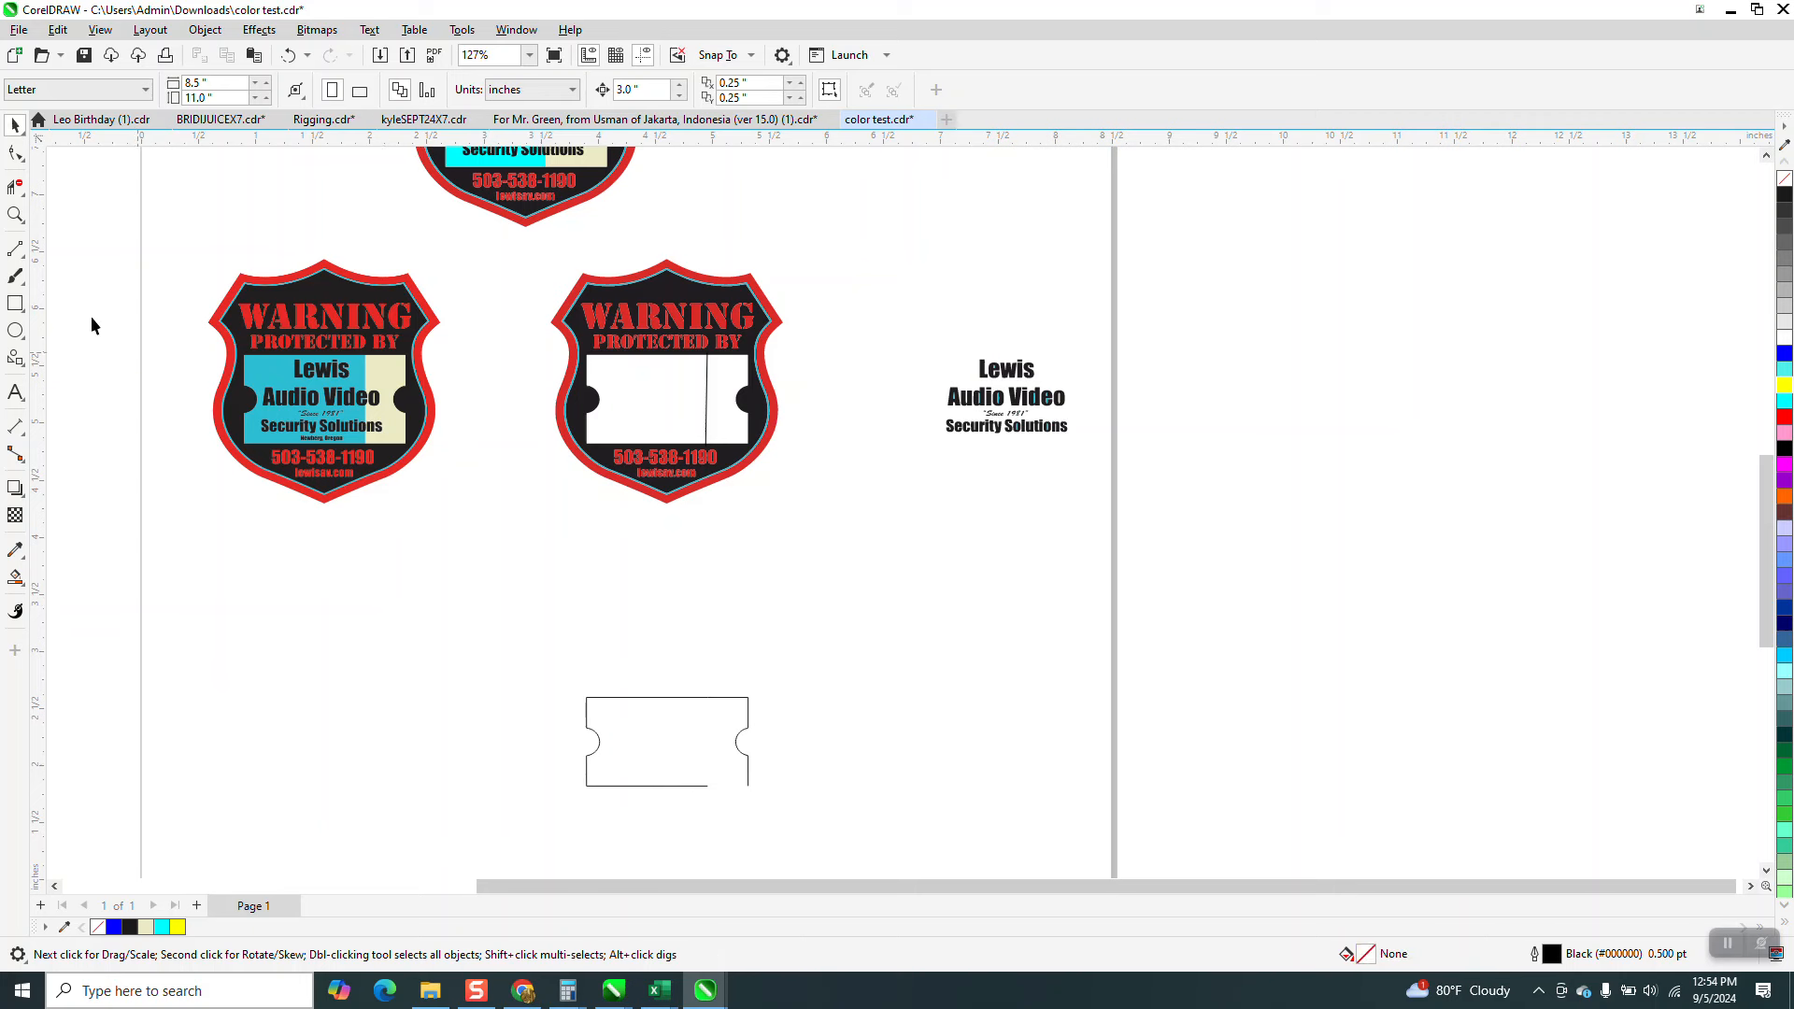
Delete the stray fragment inside the left outline piece and extend its lower edge horizontally to meet the right piece's lower end.
{"action": "key", "text": "z"}
{"action": "left_click_drag", "start_coordinate": [571, 647], "coordinate": [853, 769]}
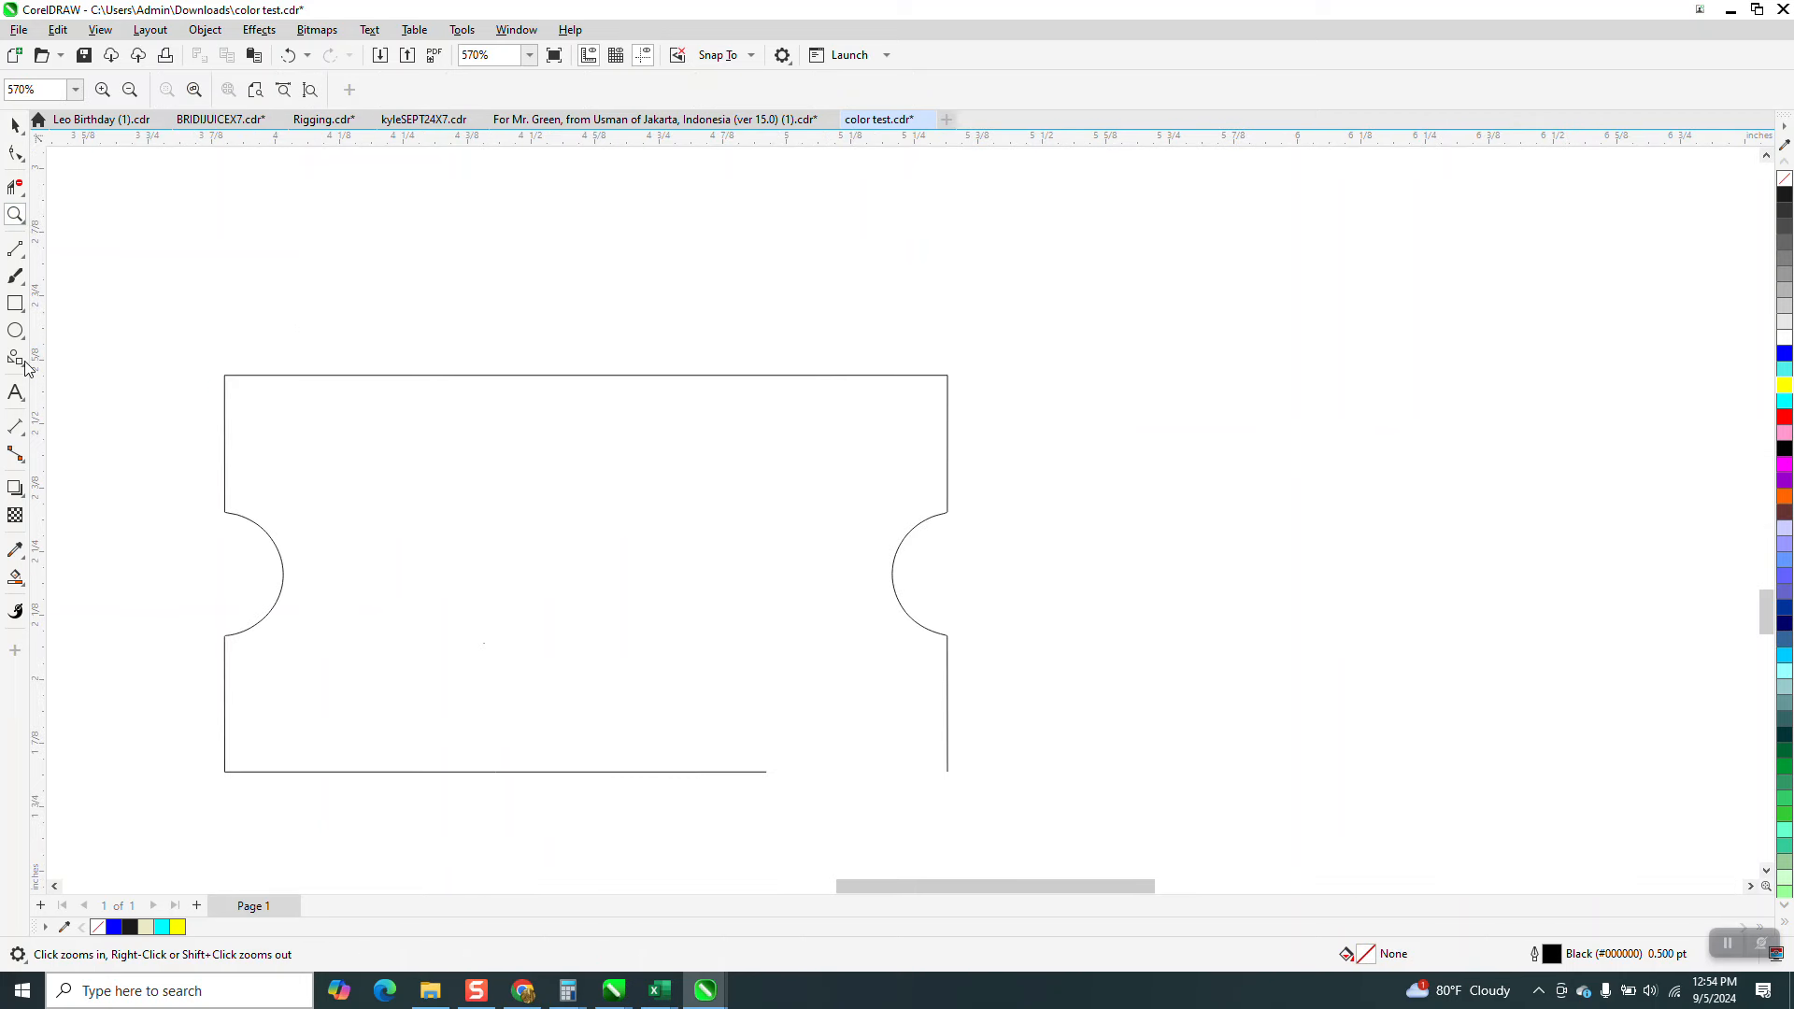
{"action": "left_click", "coordinate": [25, 164]}
{"action": "left_click", "coordinate": [66, 149]}
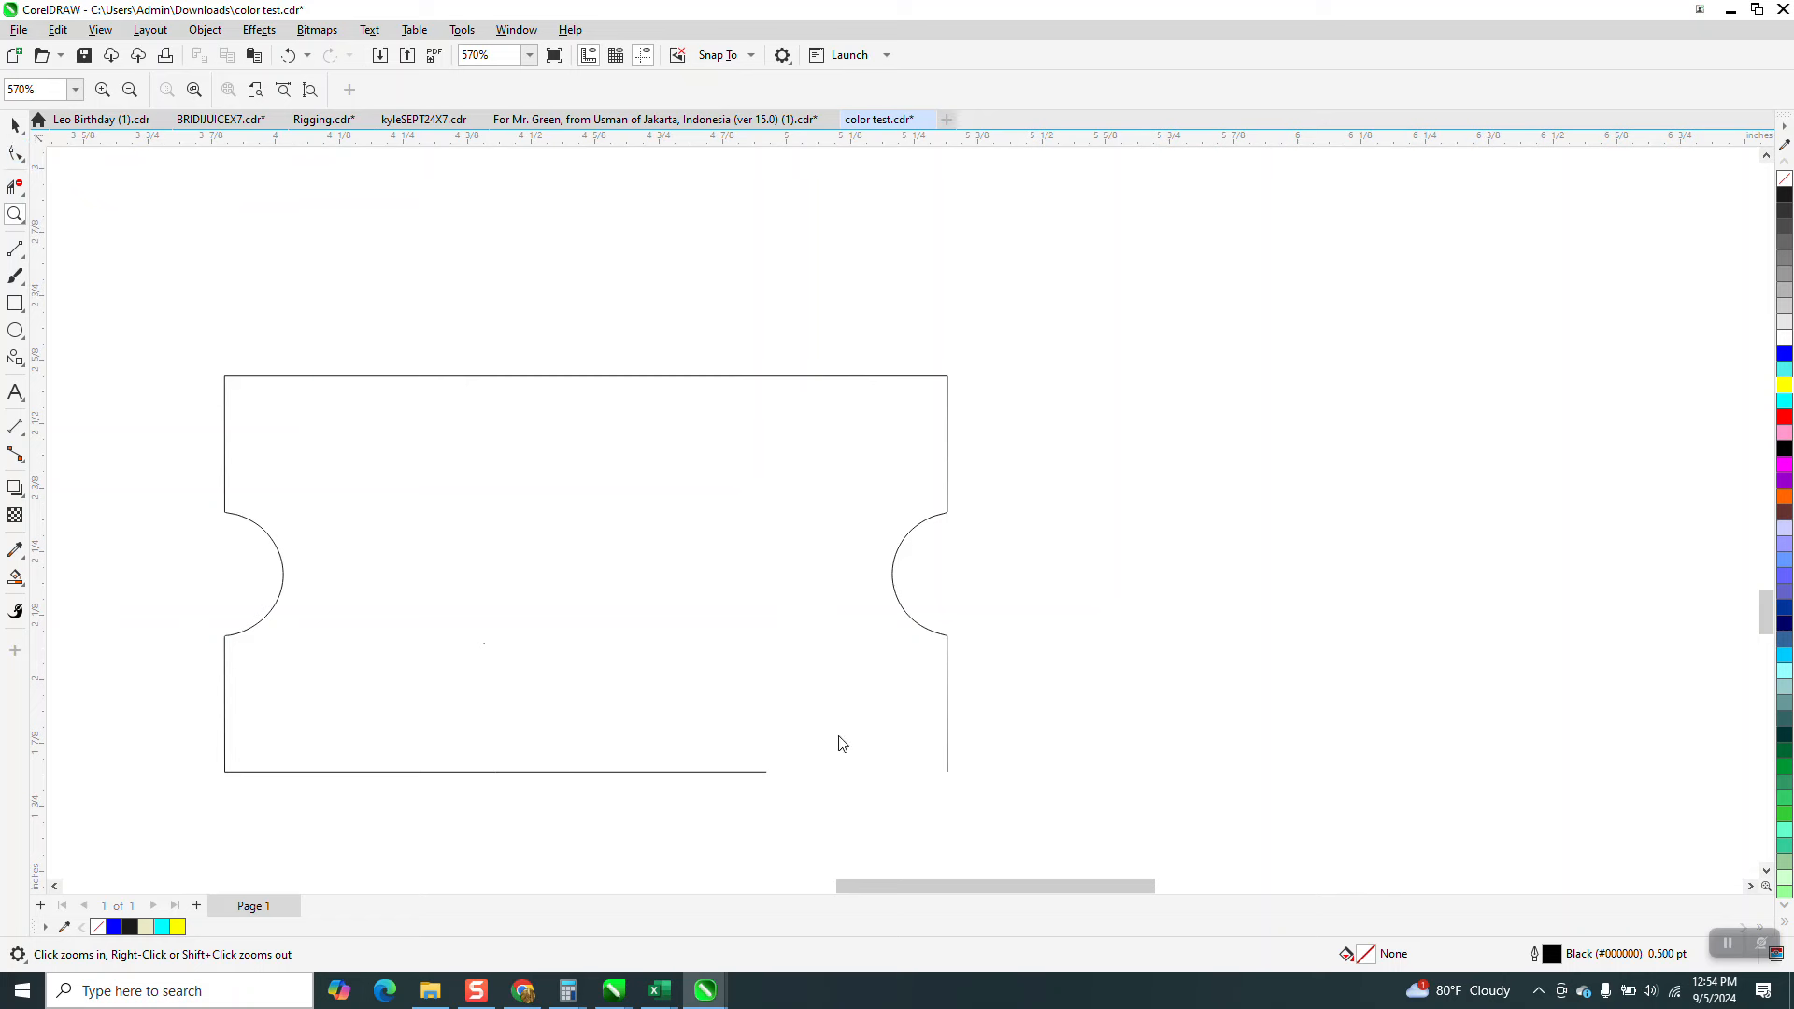
{"action": "left_click", "coordinate": [757, 773]}
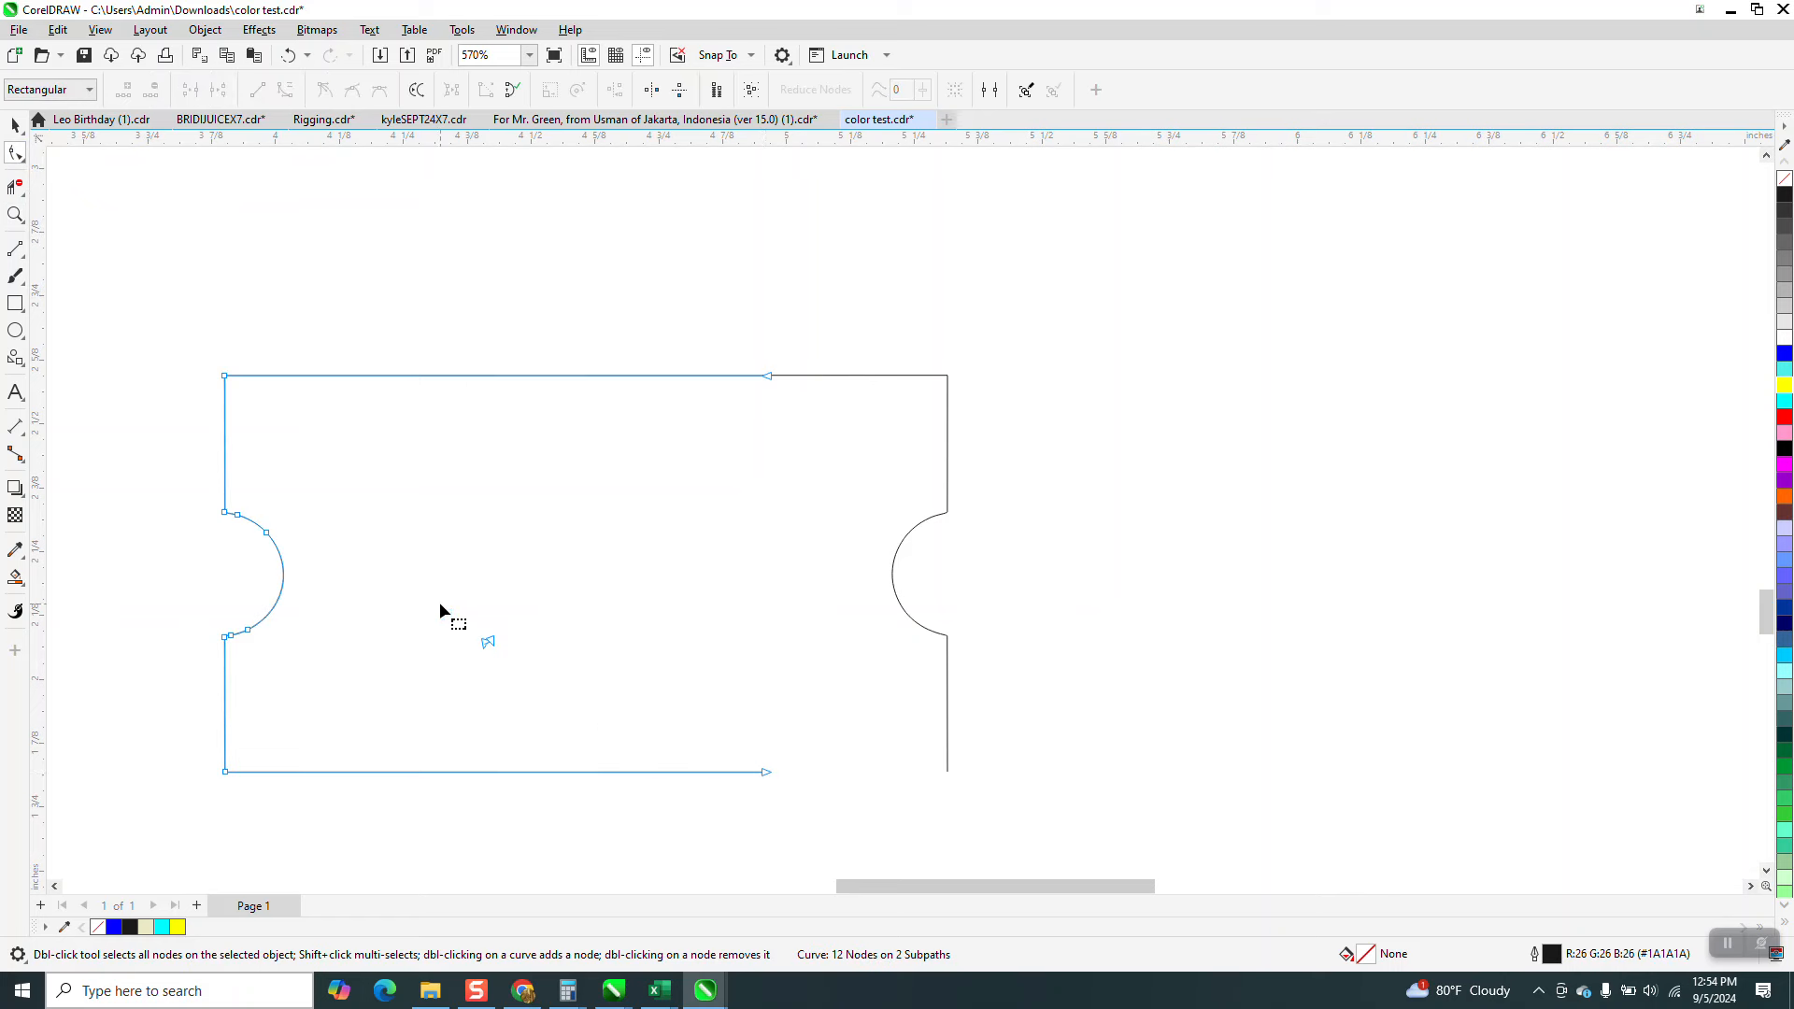
{"action": "left_click_drag", "start_coordinate": [578, 688], "coordinate": [585, 675]}
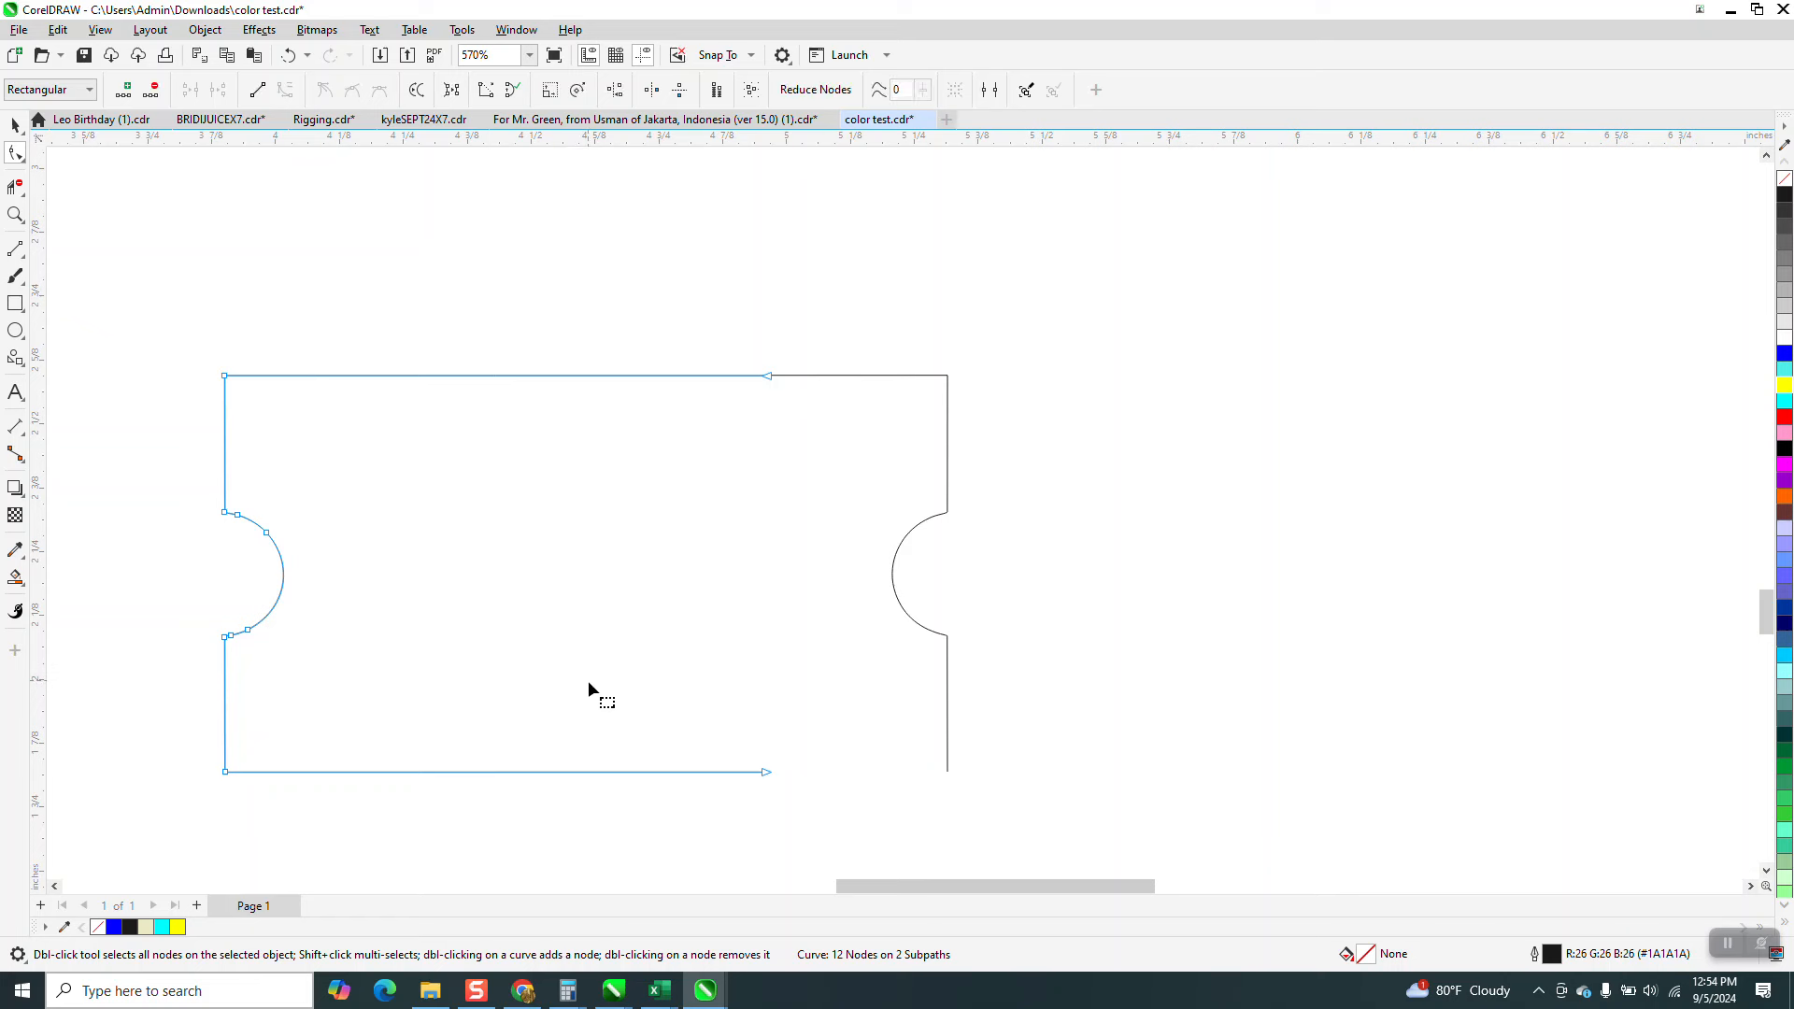
{"action": "left_click_drag", "start_coordinate": [767, 773], "coordinate": [948, 773]}
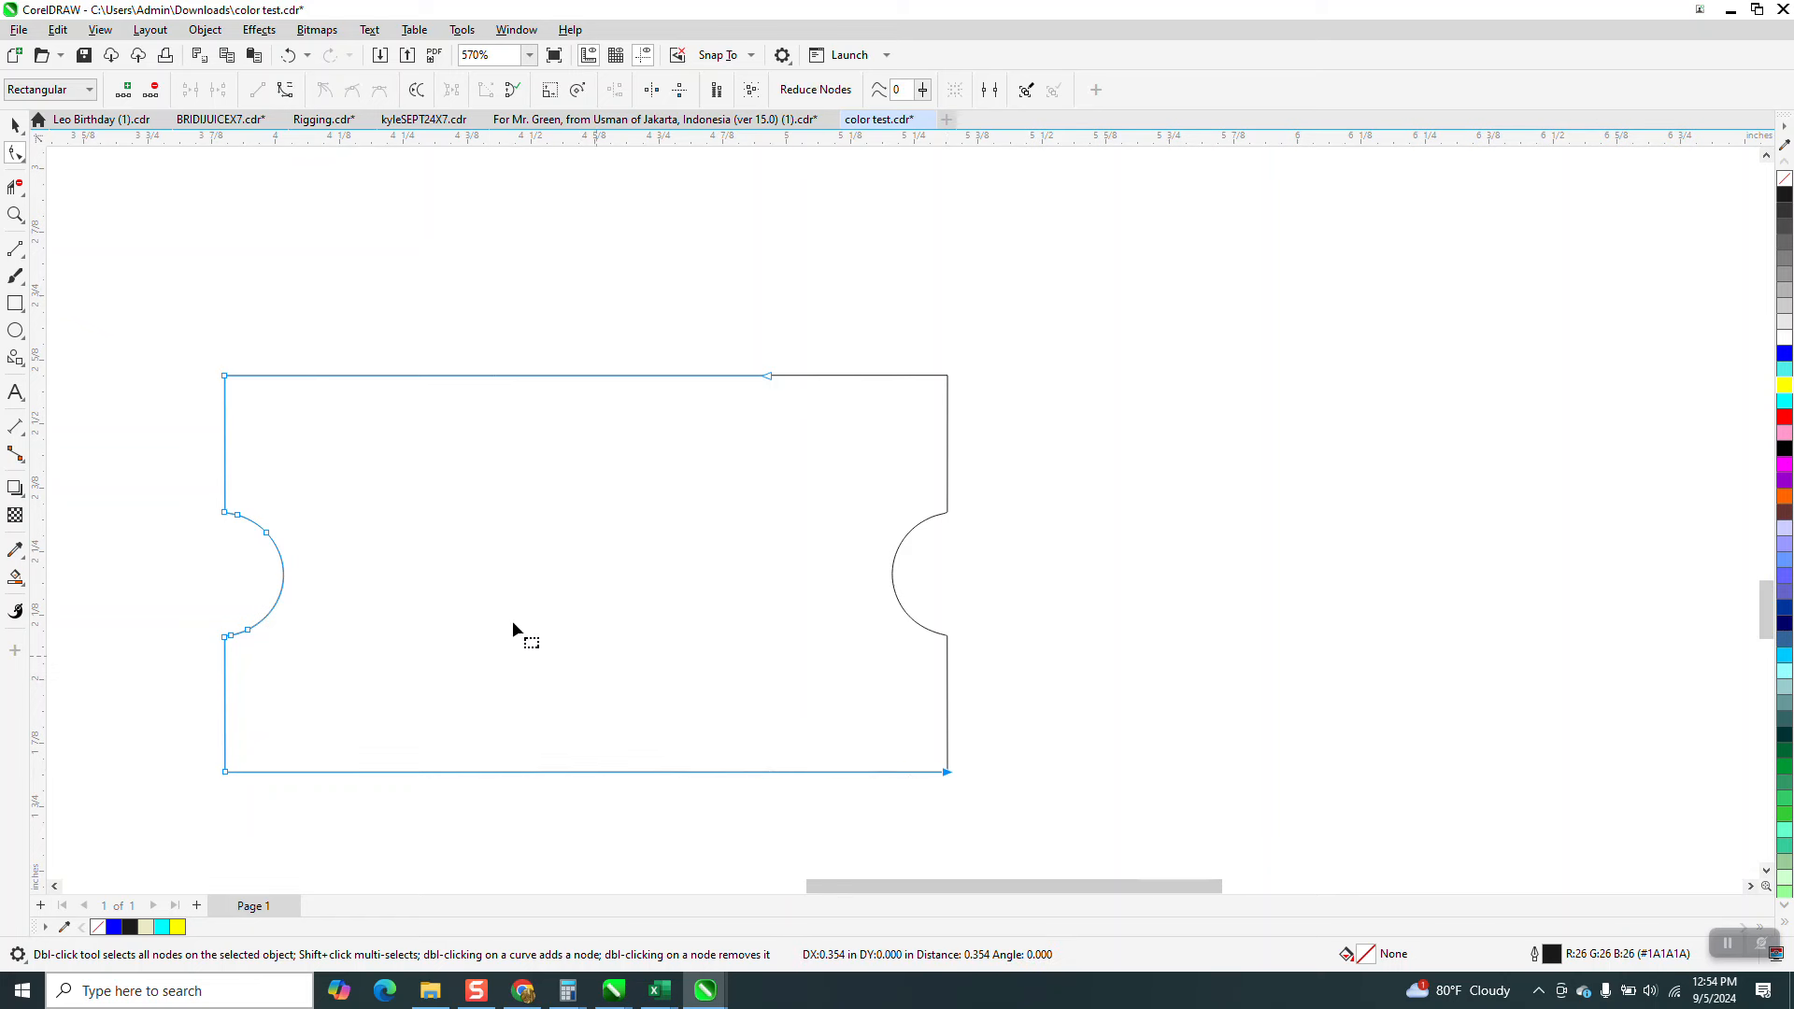
Draw a rectangle around the repaired outline and Smart Fill the outline's interior with cream to test that it is closed.
{"action": "scroll", "coordinate": [538, 626], "scroll_direction": "down", "scroll_amount": 1}
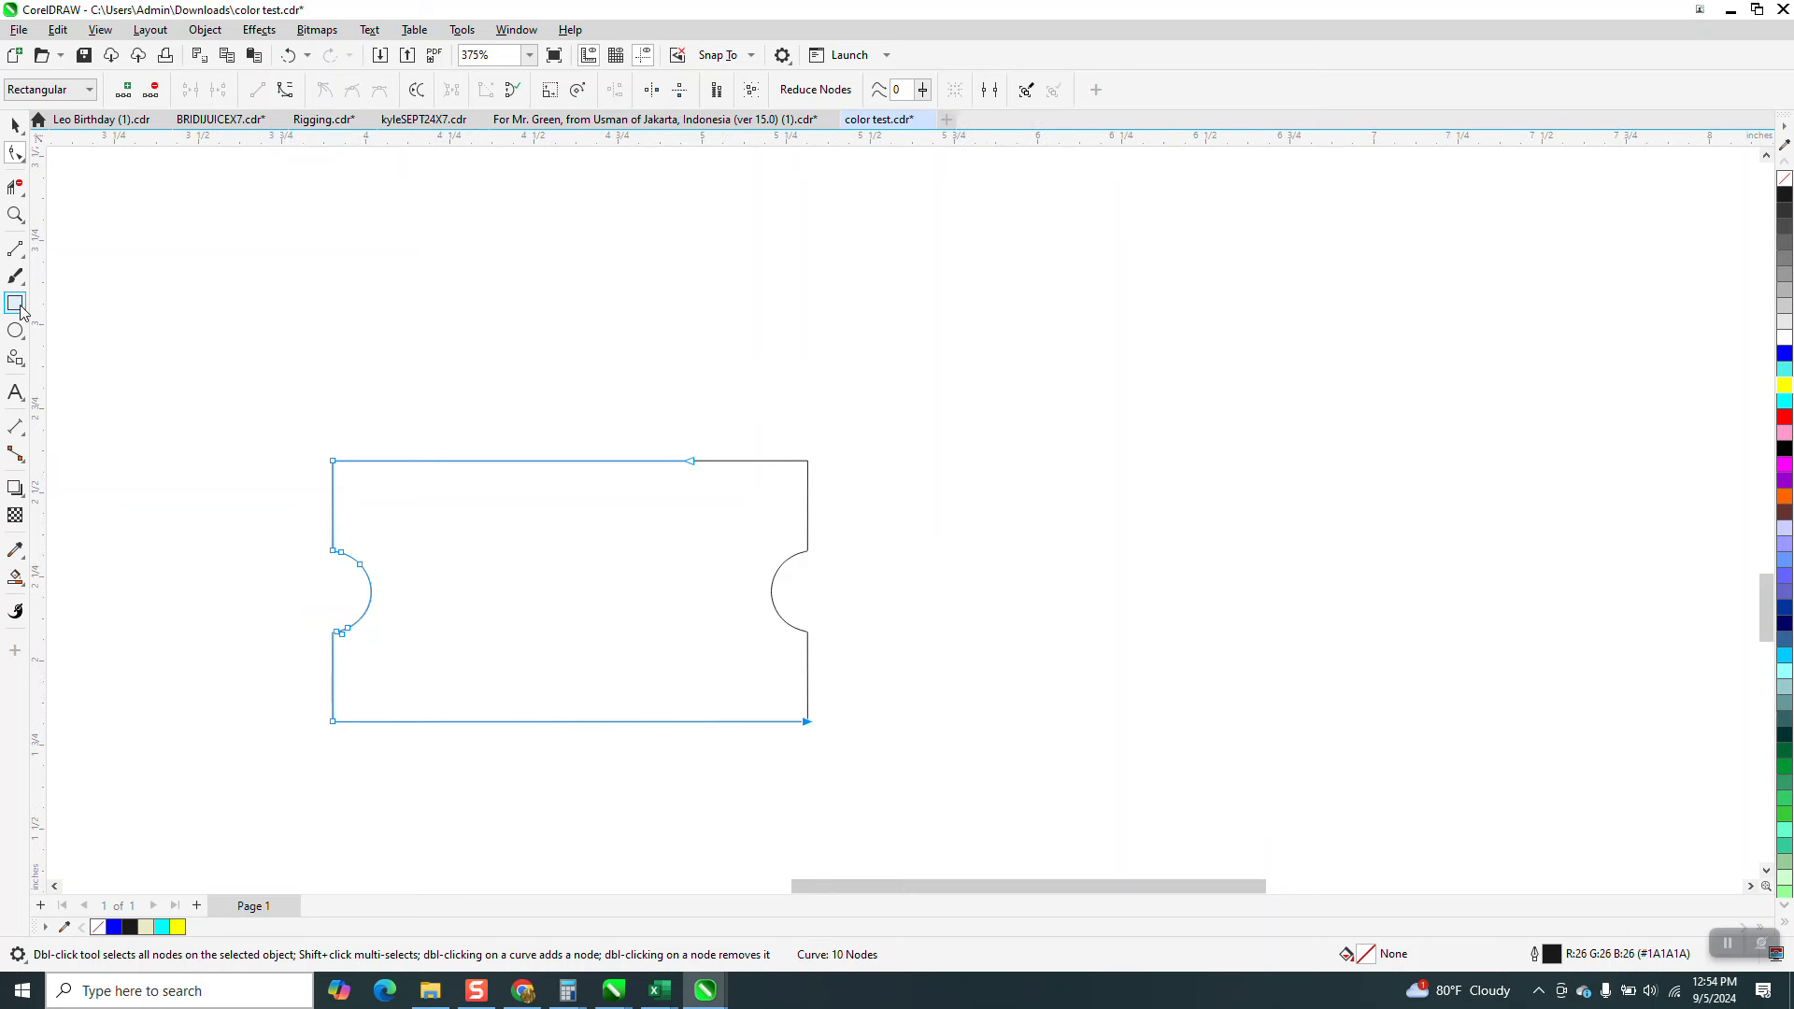
{"action": "left_click_drag", "start_coordinate": [283, 428], "coordinate": [1029, 824]}
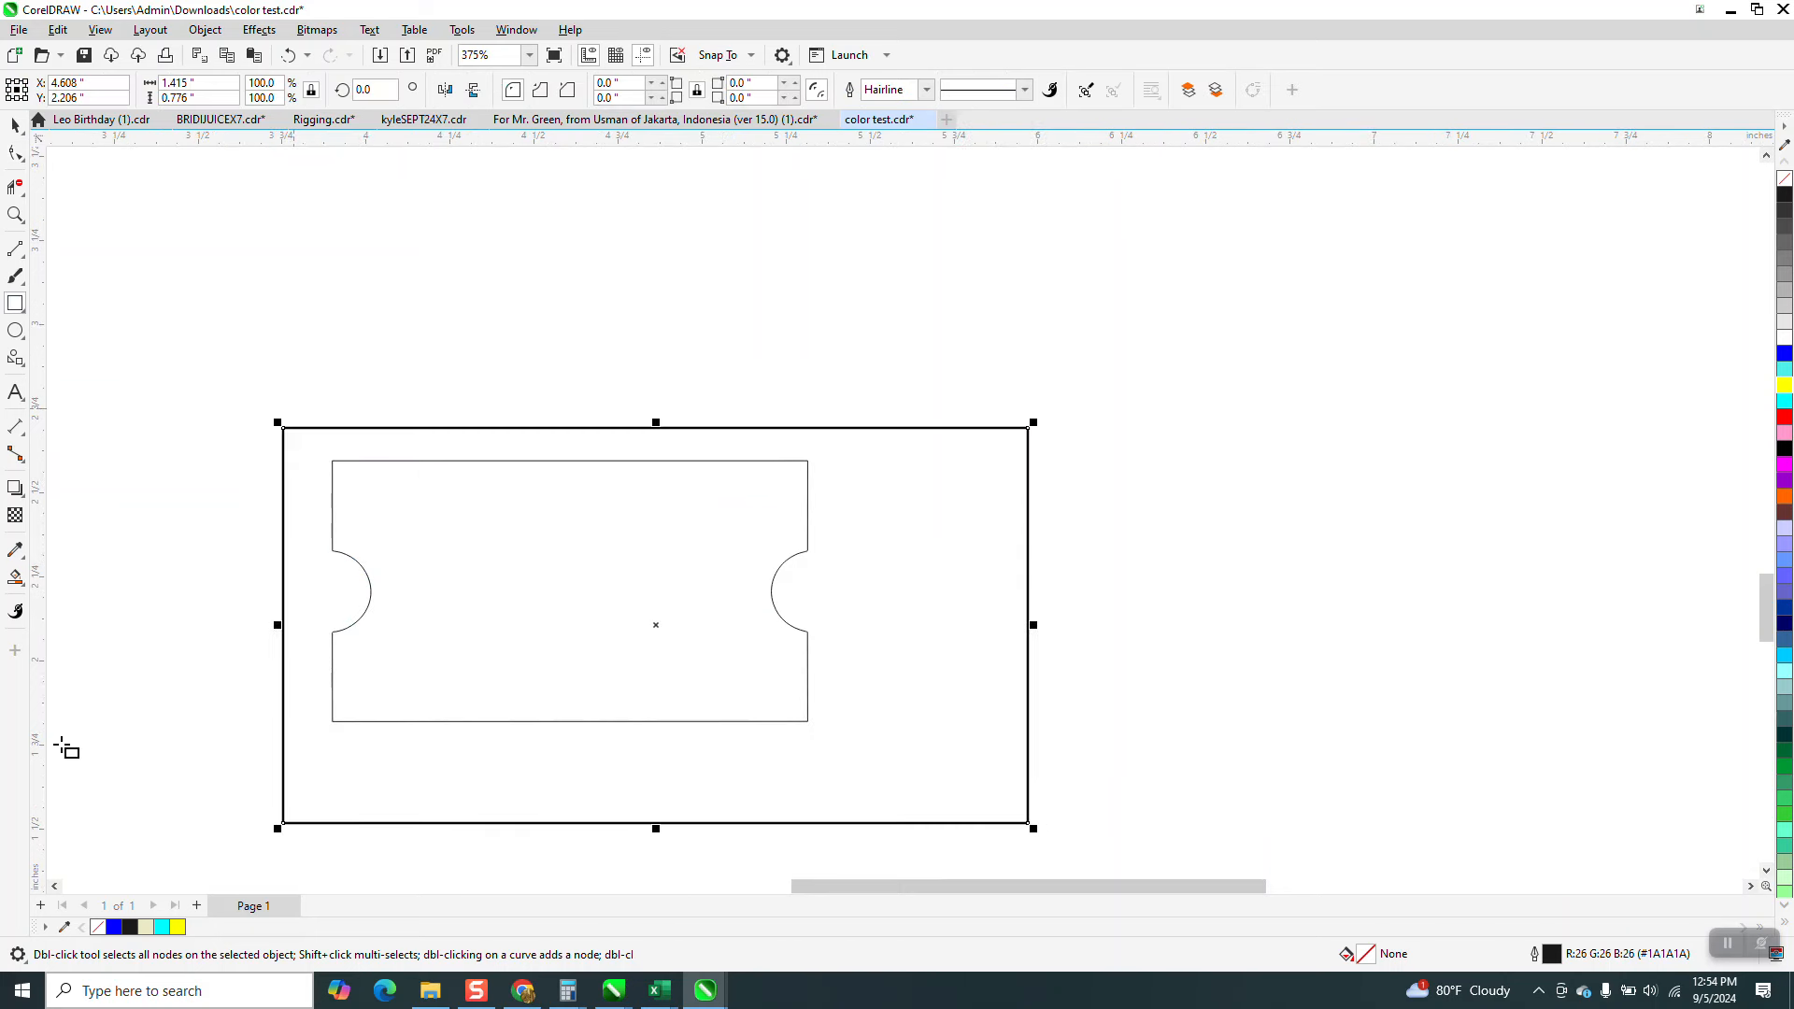
{"action": "left_click", "coordinate": [19, 581]}
{"action": "left_click", "coordinate": [578, 628]}
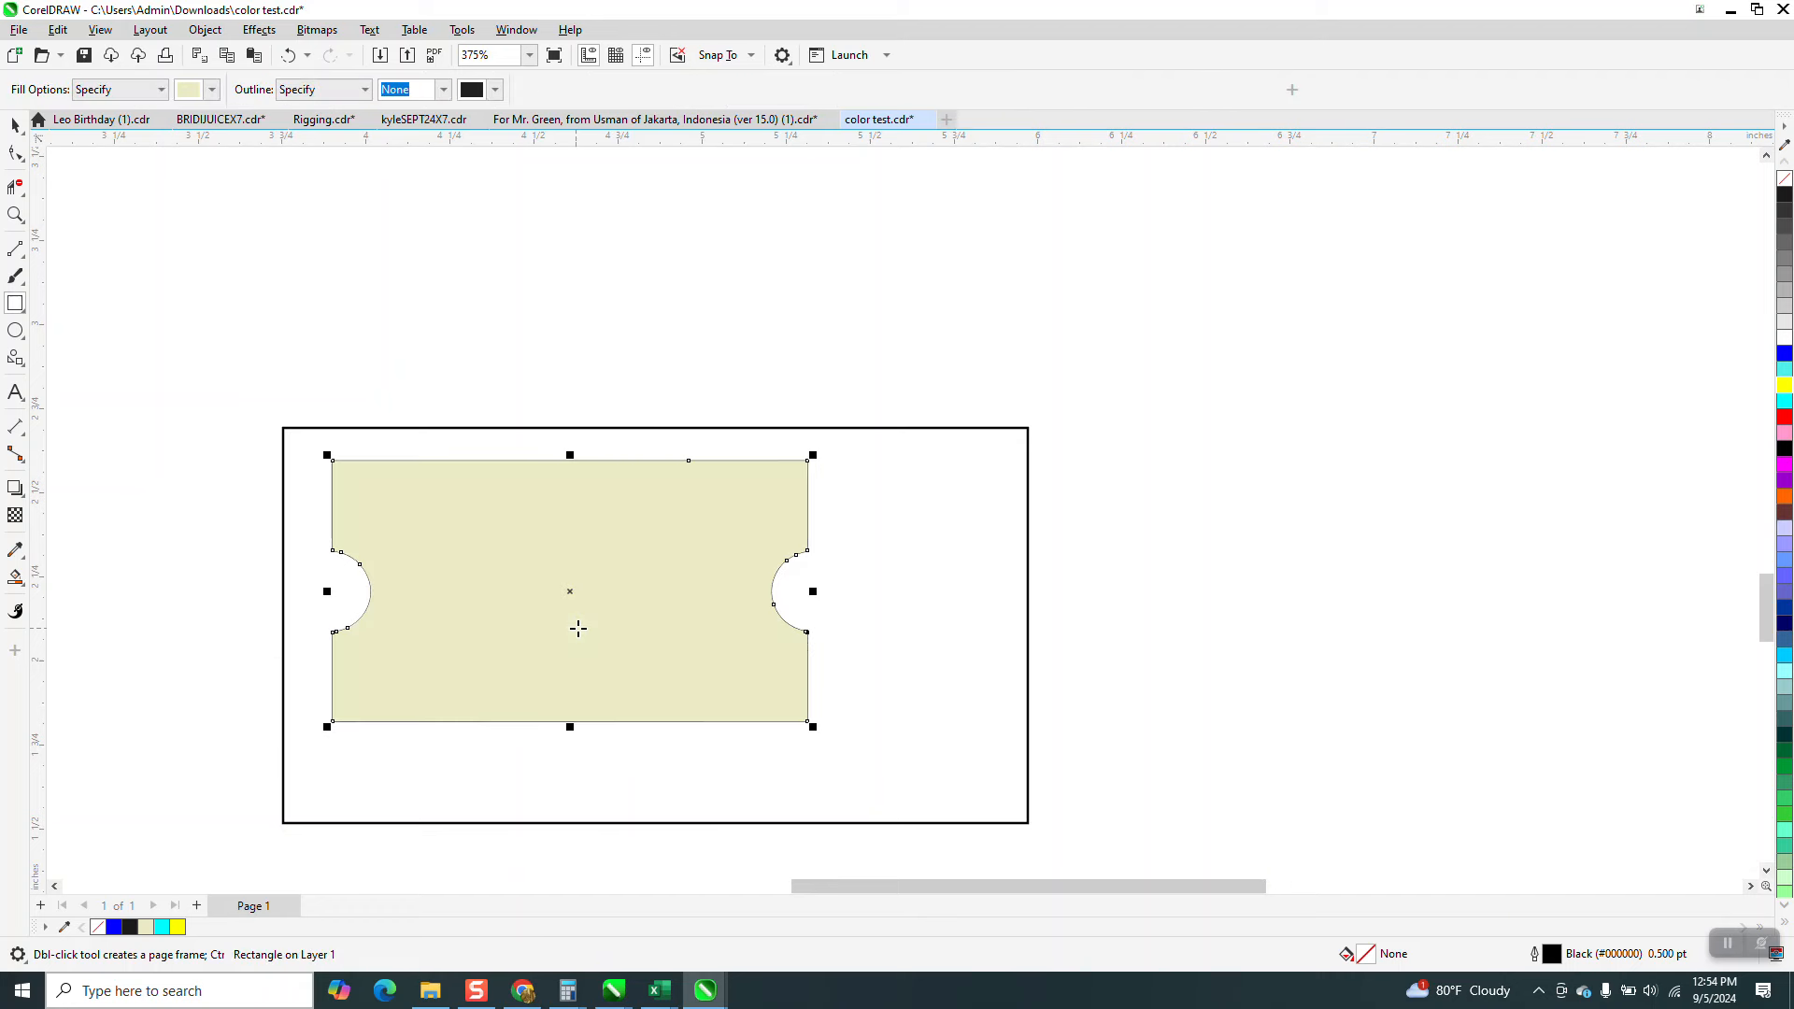
{"action": "scroll", "coordinate": [583, 628], "scroll_direction": "down", "scroll_amount": 3}
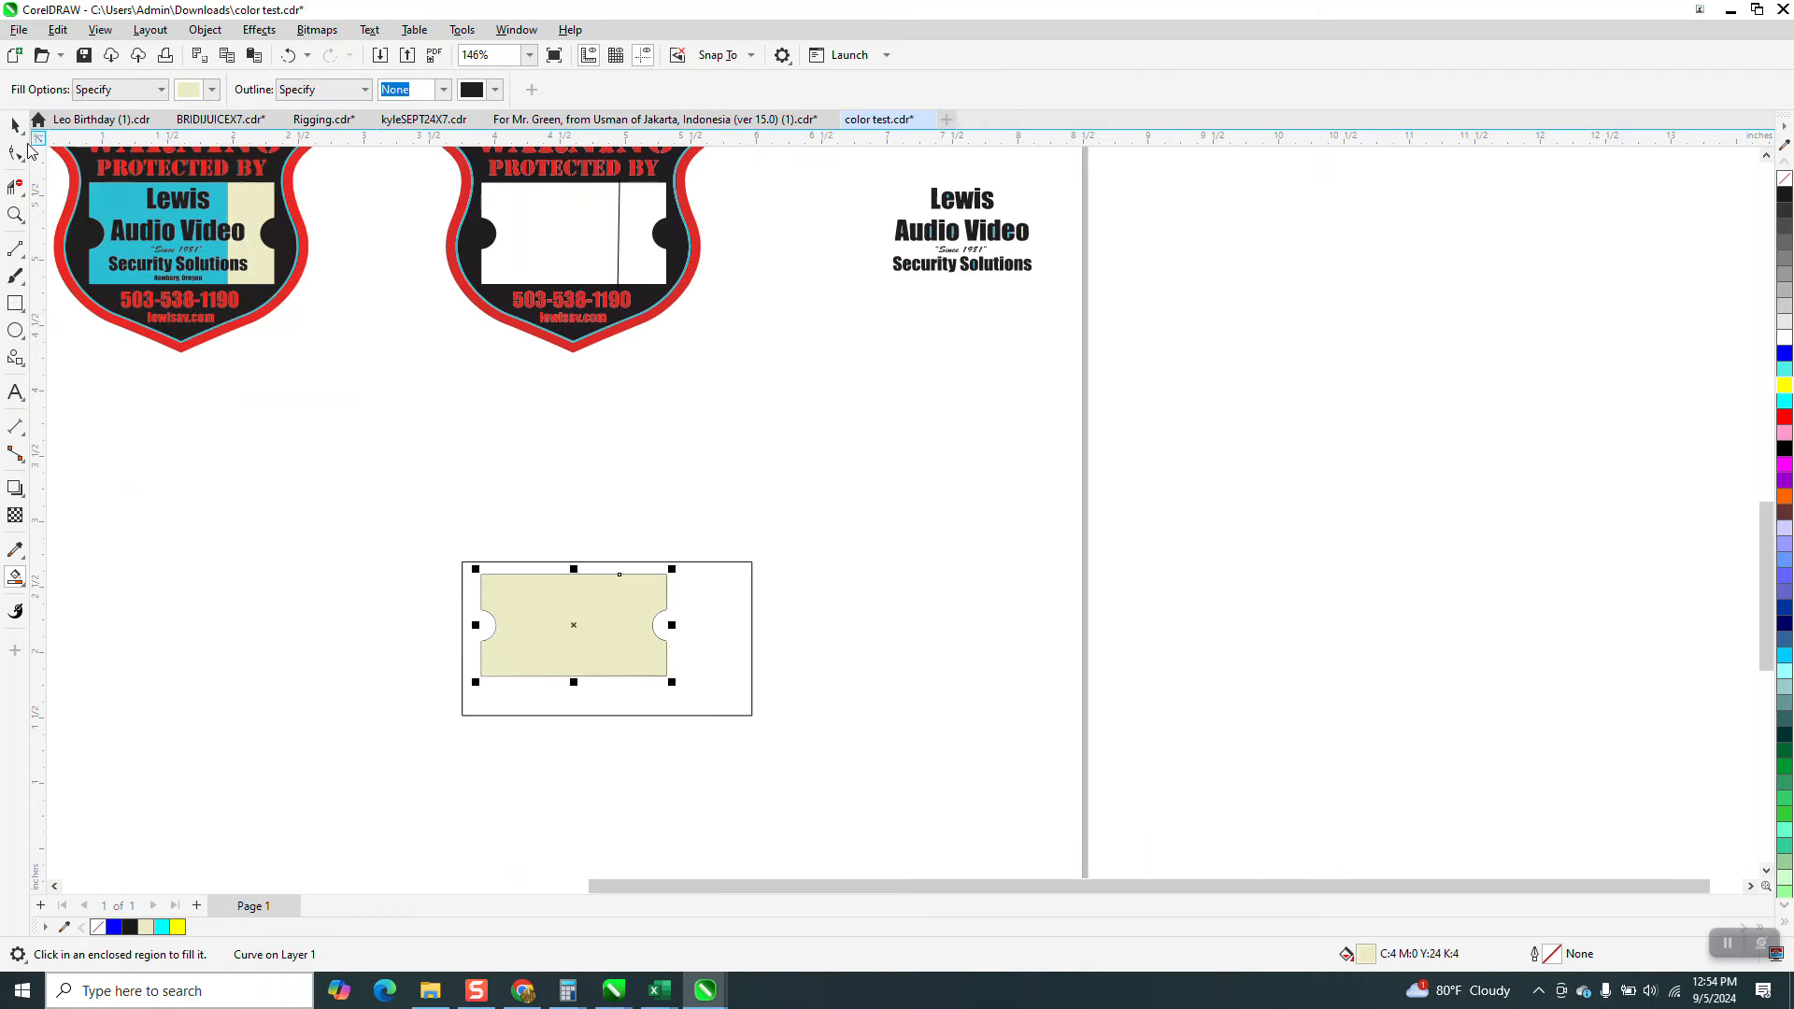
Undo the cream test fill and delete the rectangle surrounding the outline.
{"action": "left_click", "coordinate": [289, 57]}
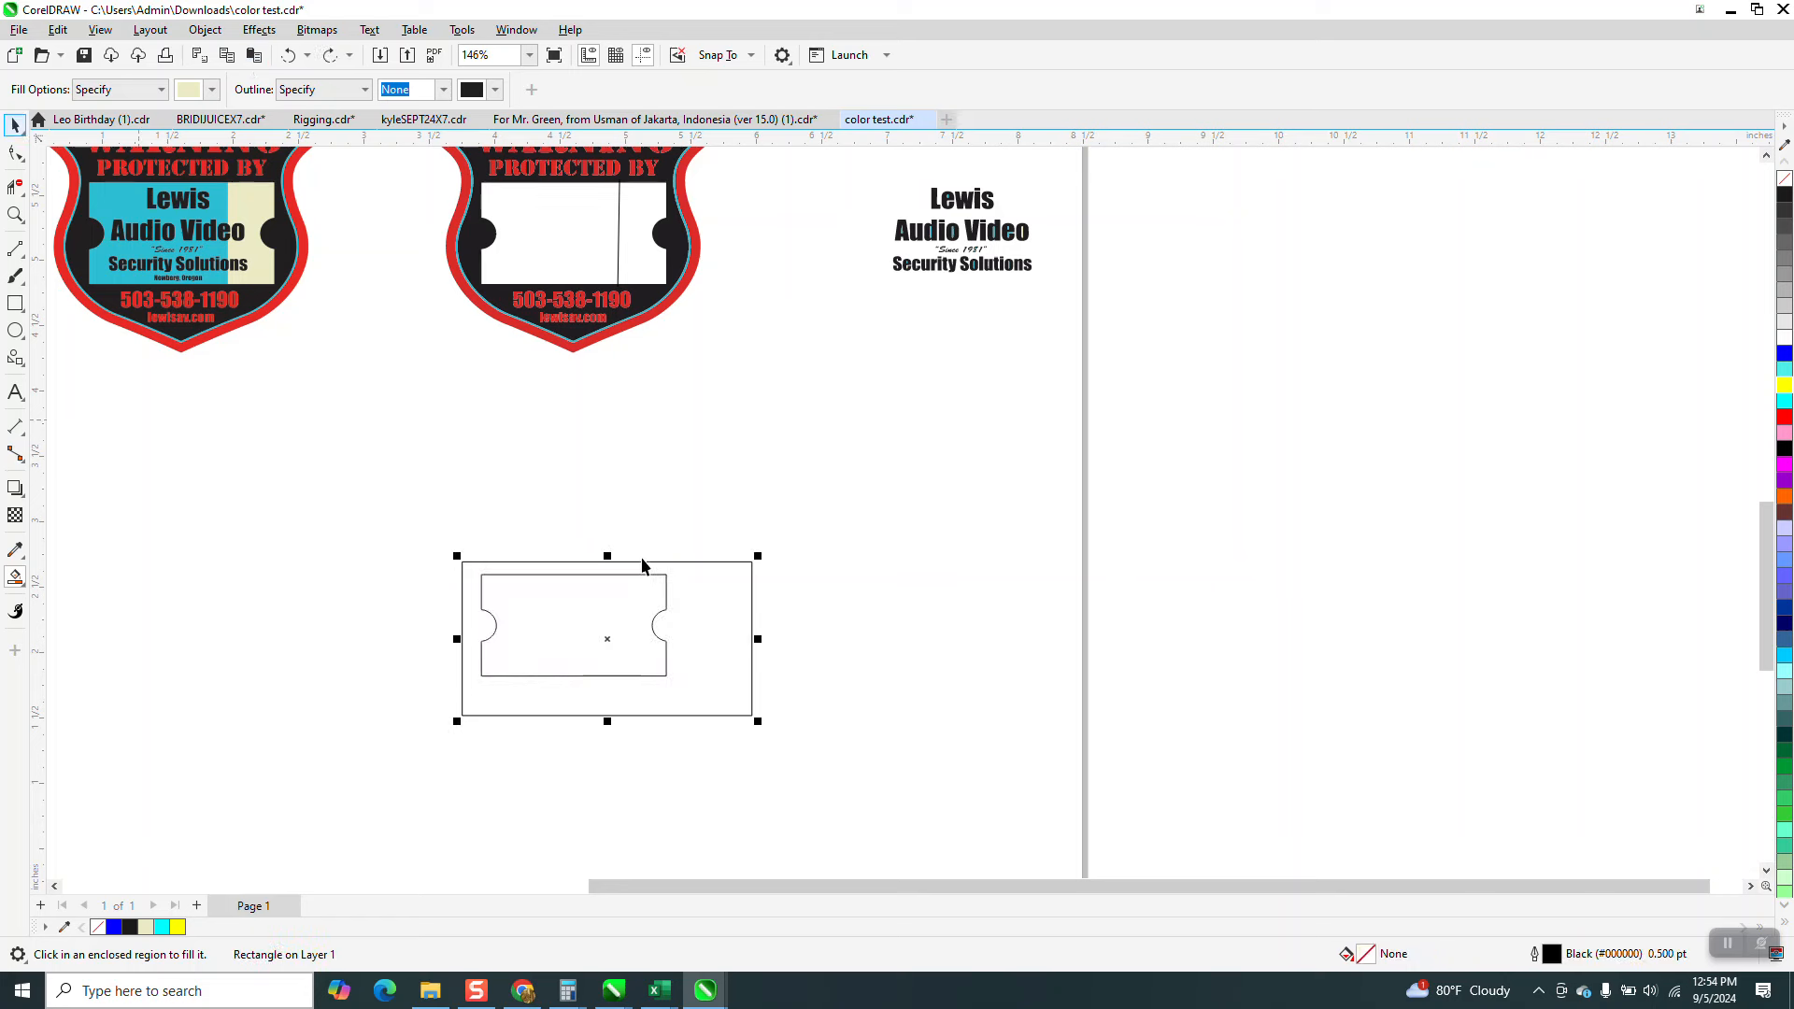
{"action": "key", "text": "space"}
{"action": "key", "text": "Delete"}
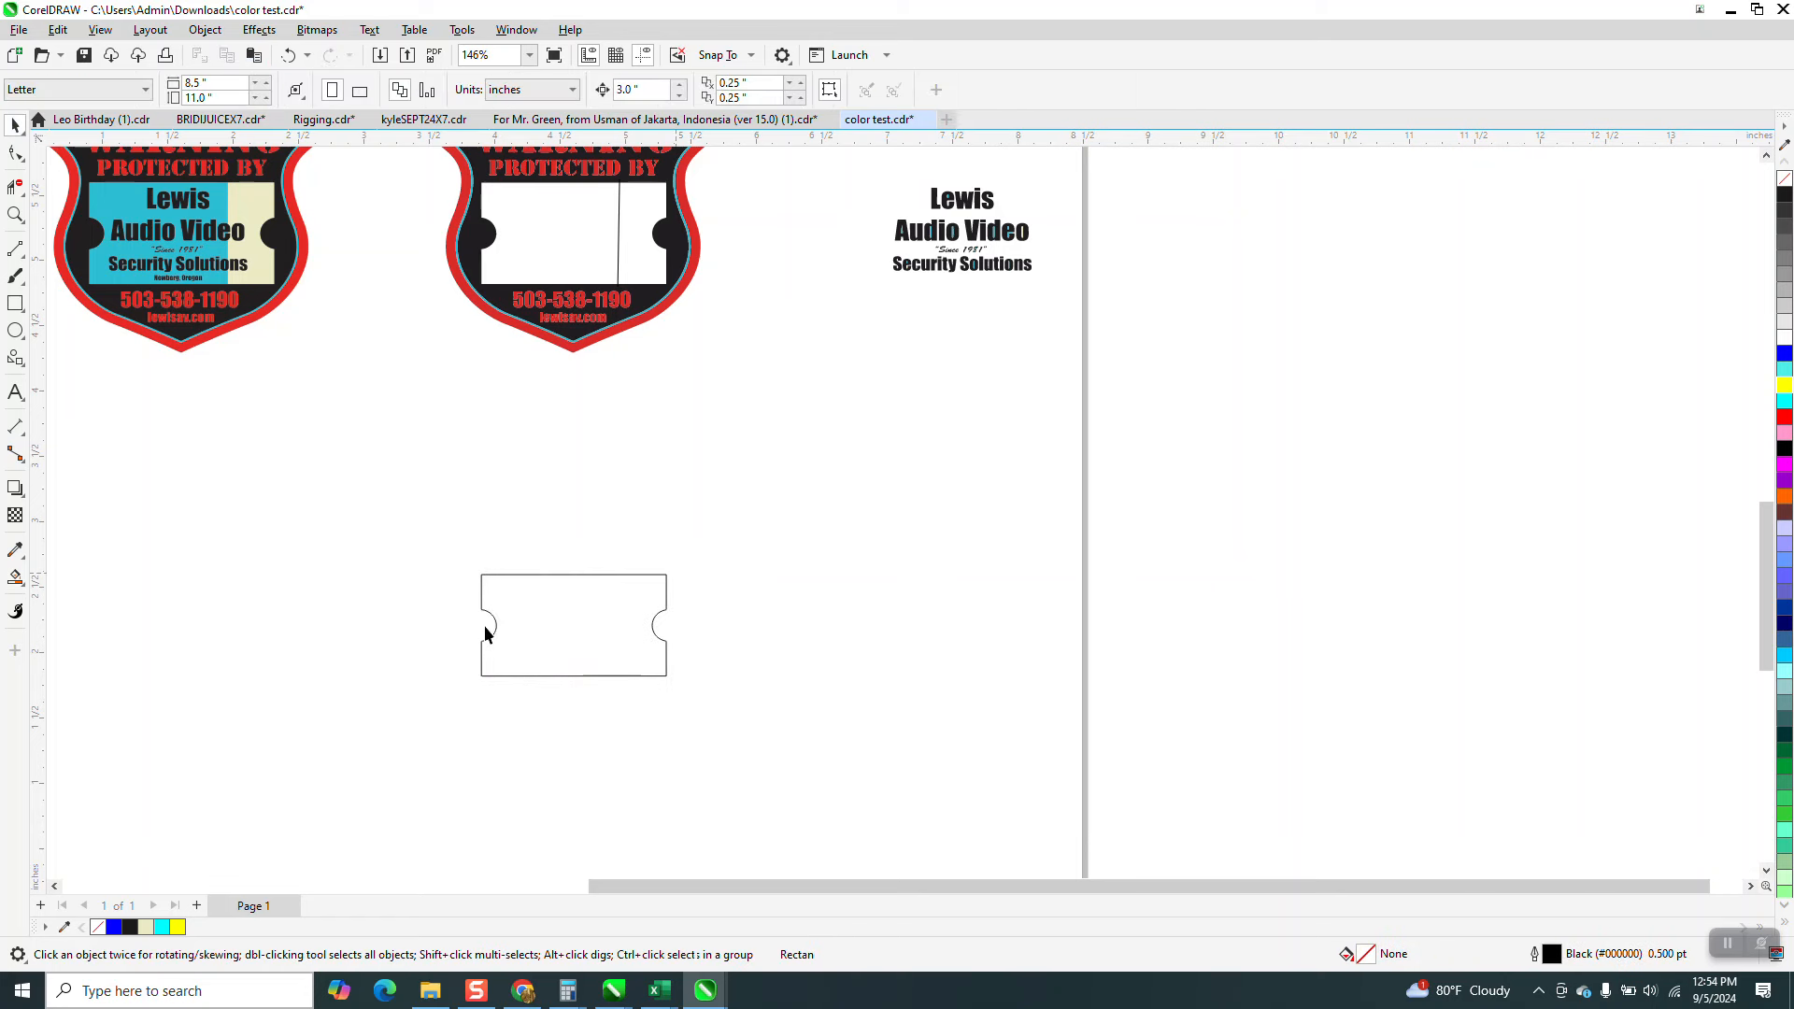
Move both outline pieces 3 in straight up onto the badge and Smart Fill the panel section right of the dividing line with cream.
{"action": "left_click_drag", "start_coordinate": [426, 534], "coordinate": [782, 744]}
{"action": "key", "text": "Up"}
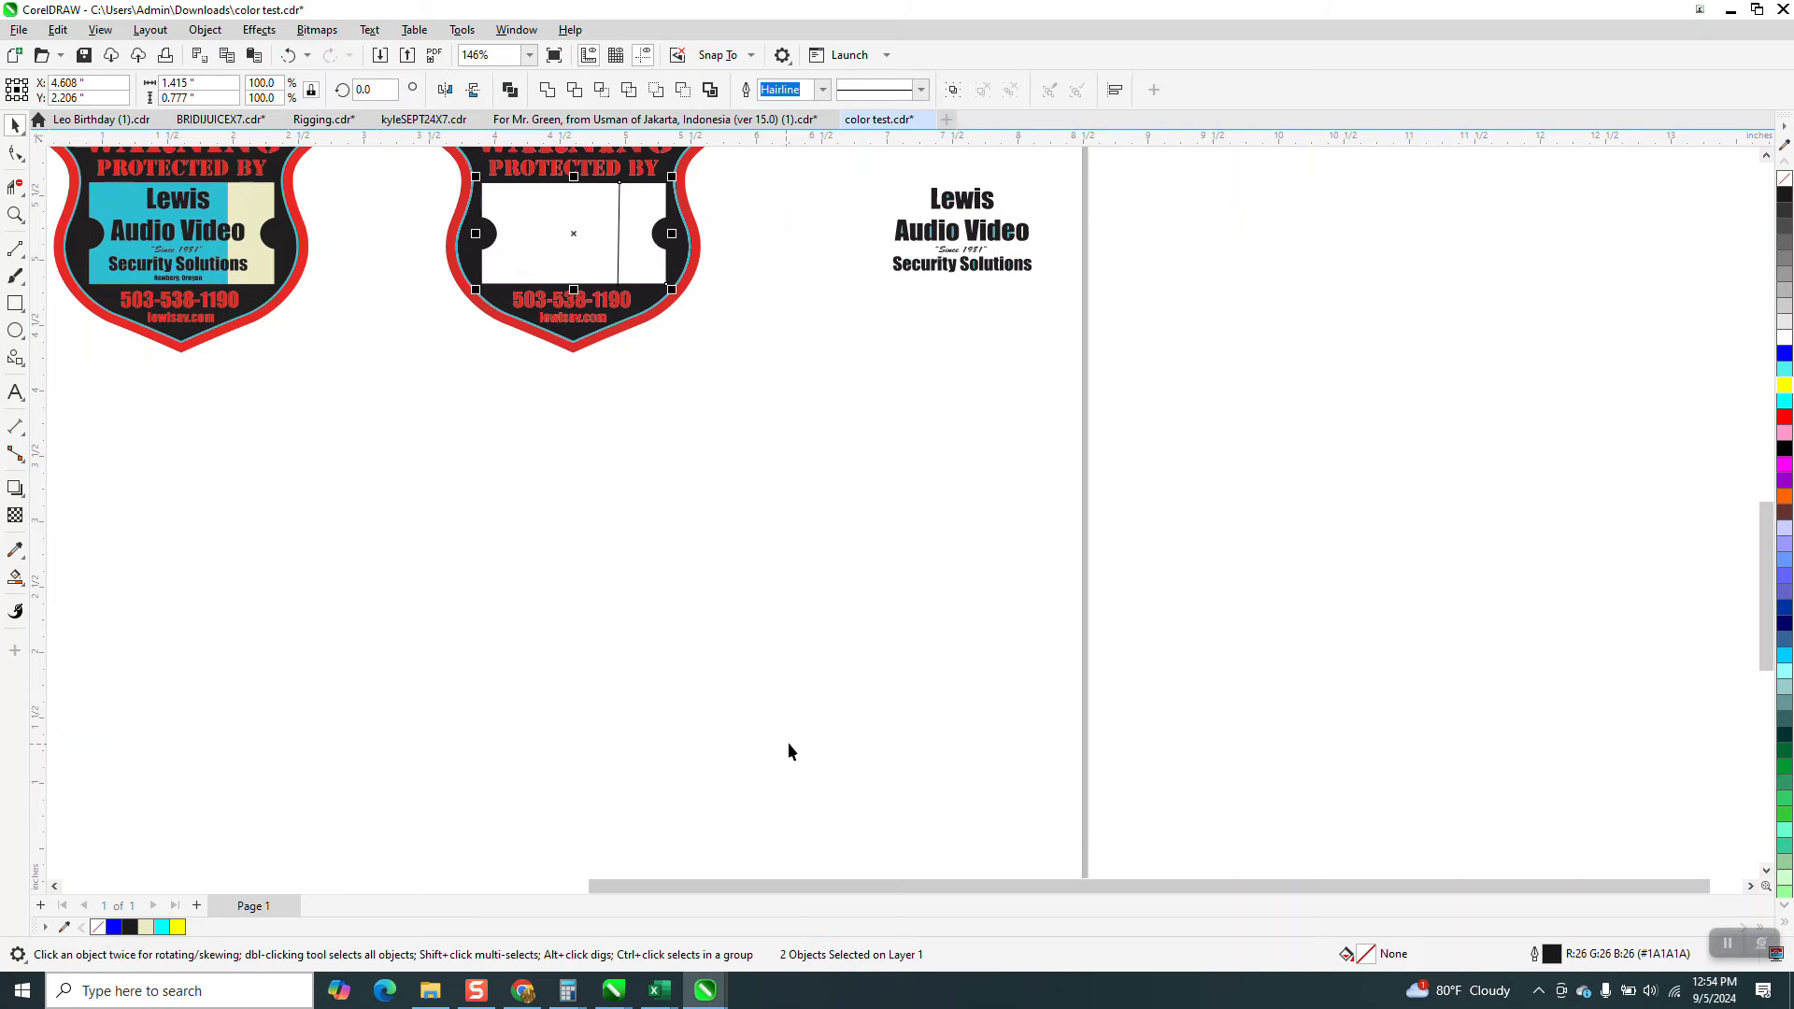
{"action": "scroll", "coordinate": [978, 815], "scroll_direction": "down", "scroll_amount": 1}
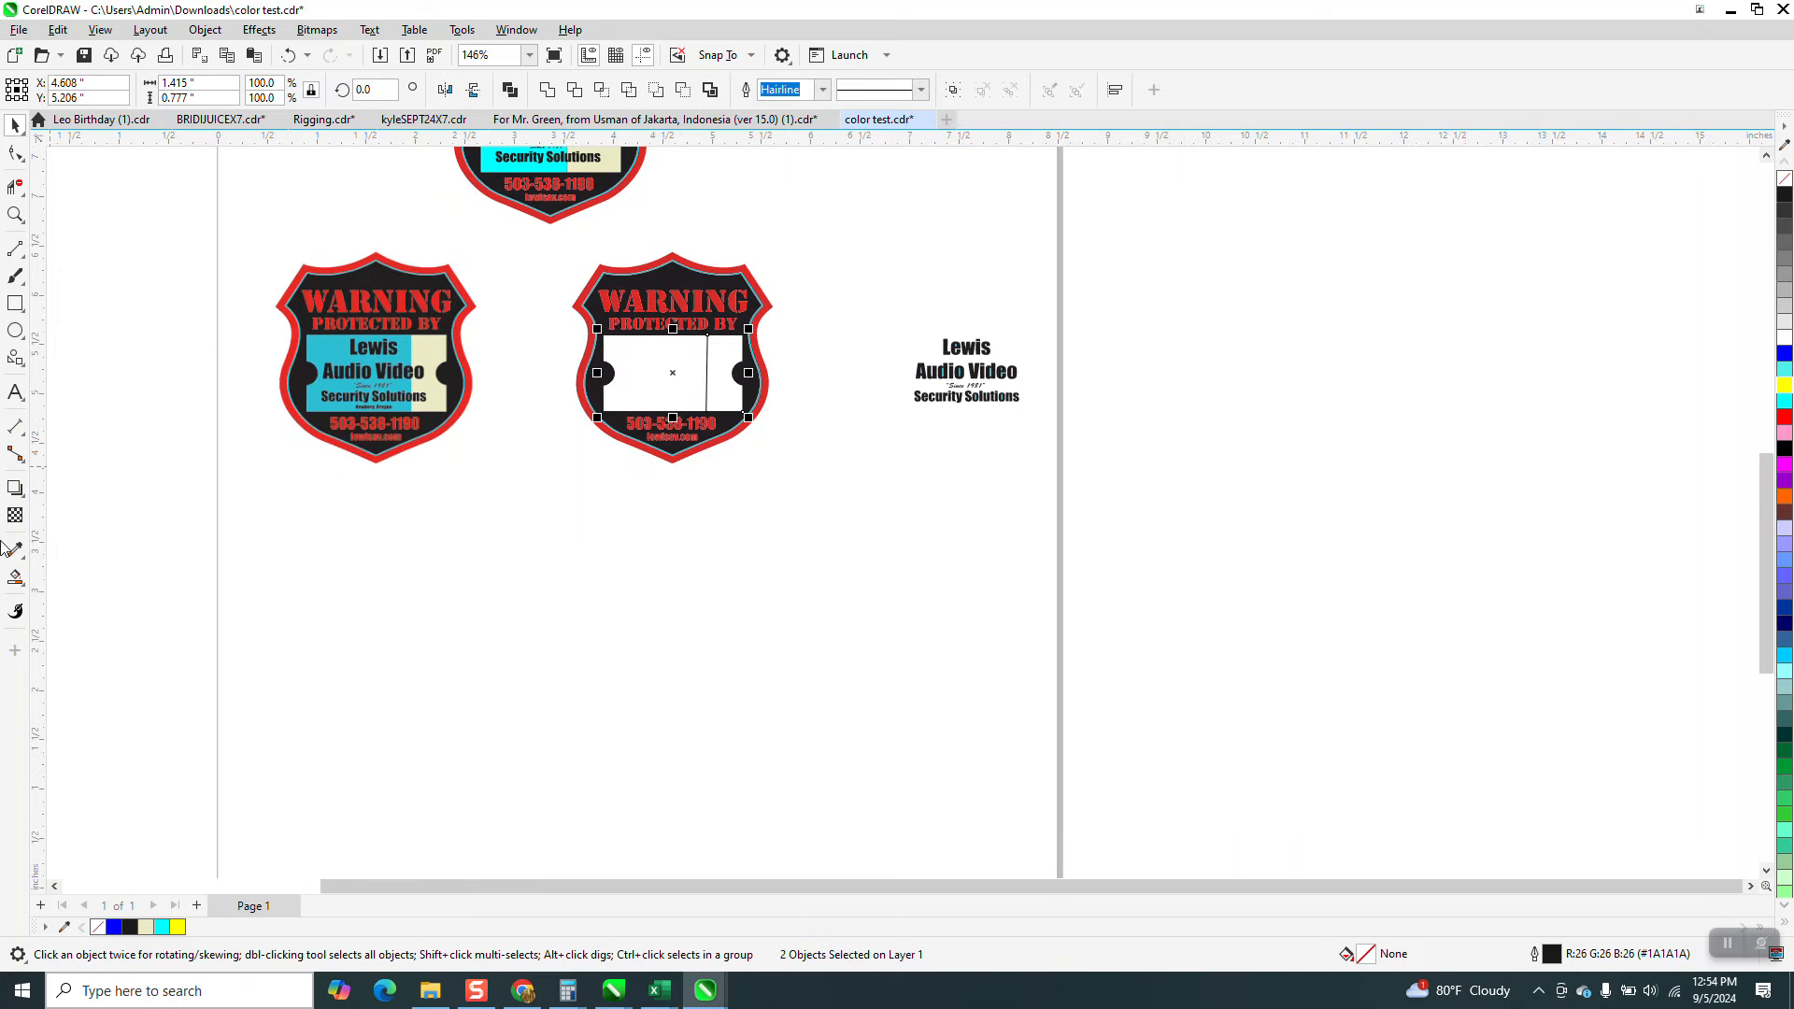
{"action": "key", "text": "space"}
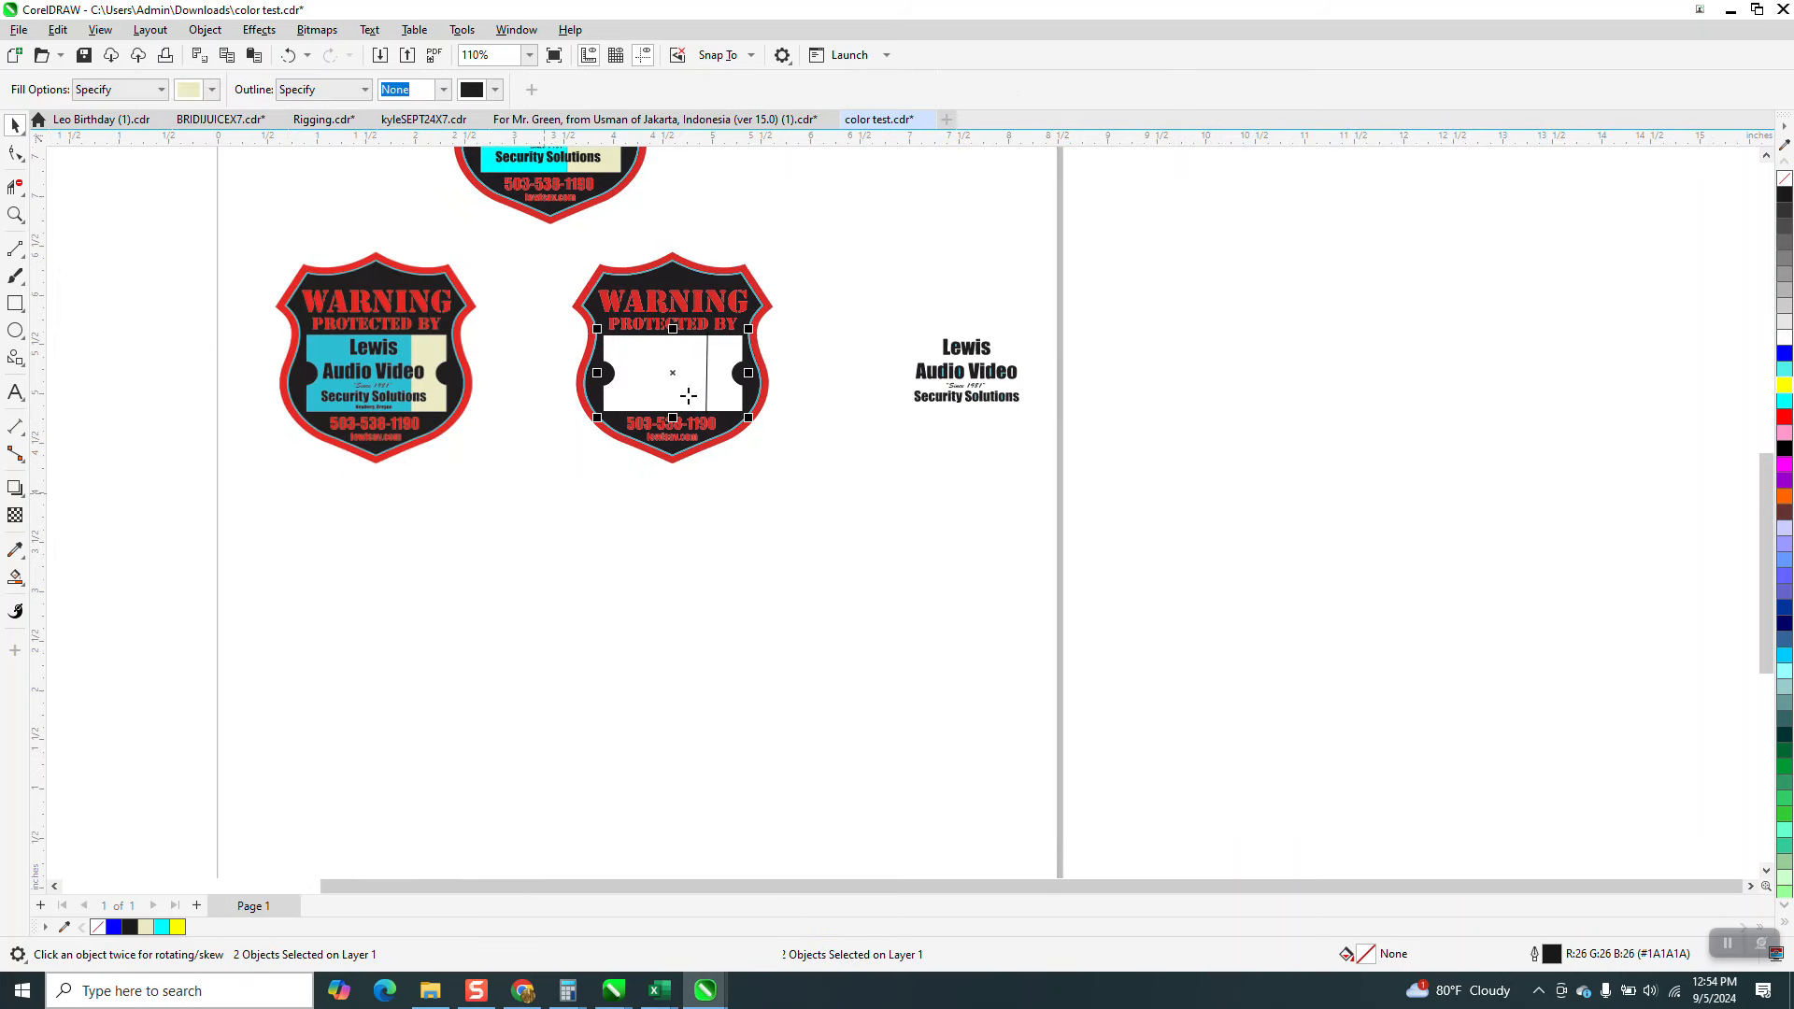
{"action": "left_click", "coordinate": [720, 359]}
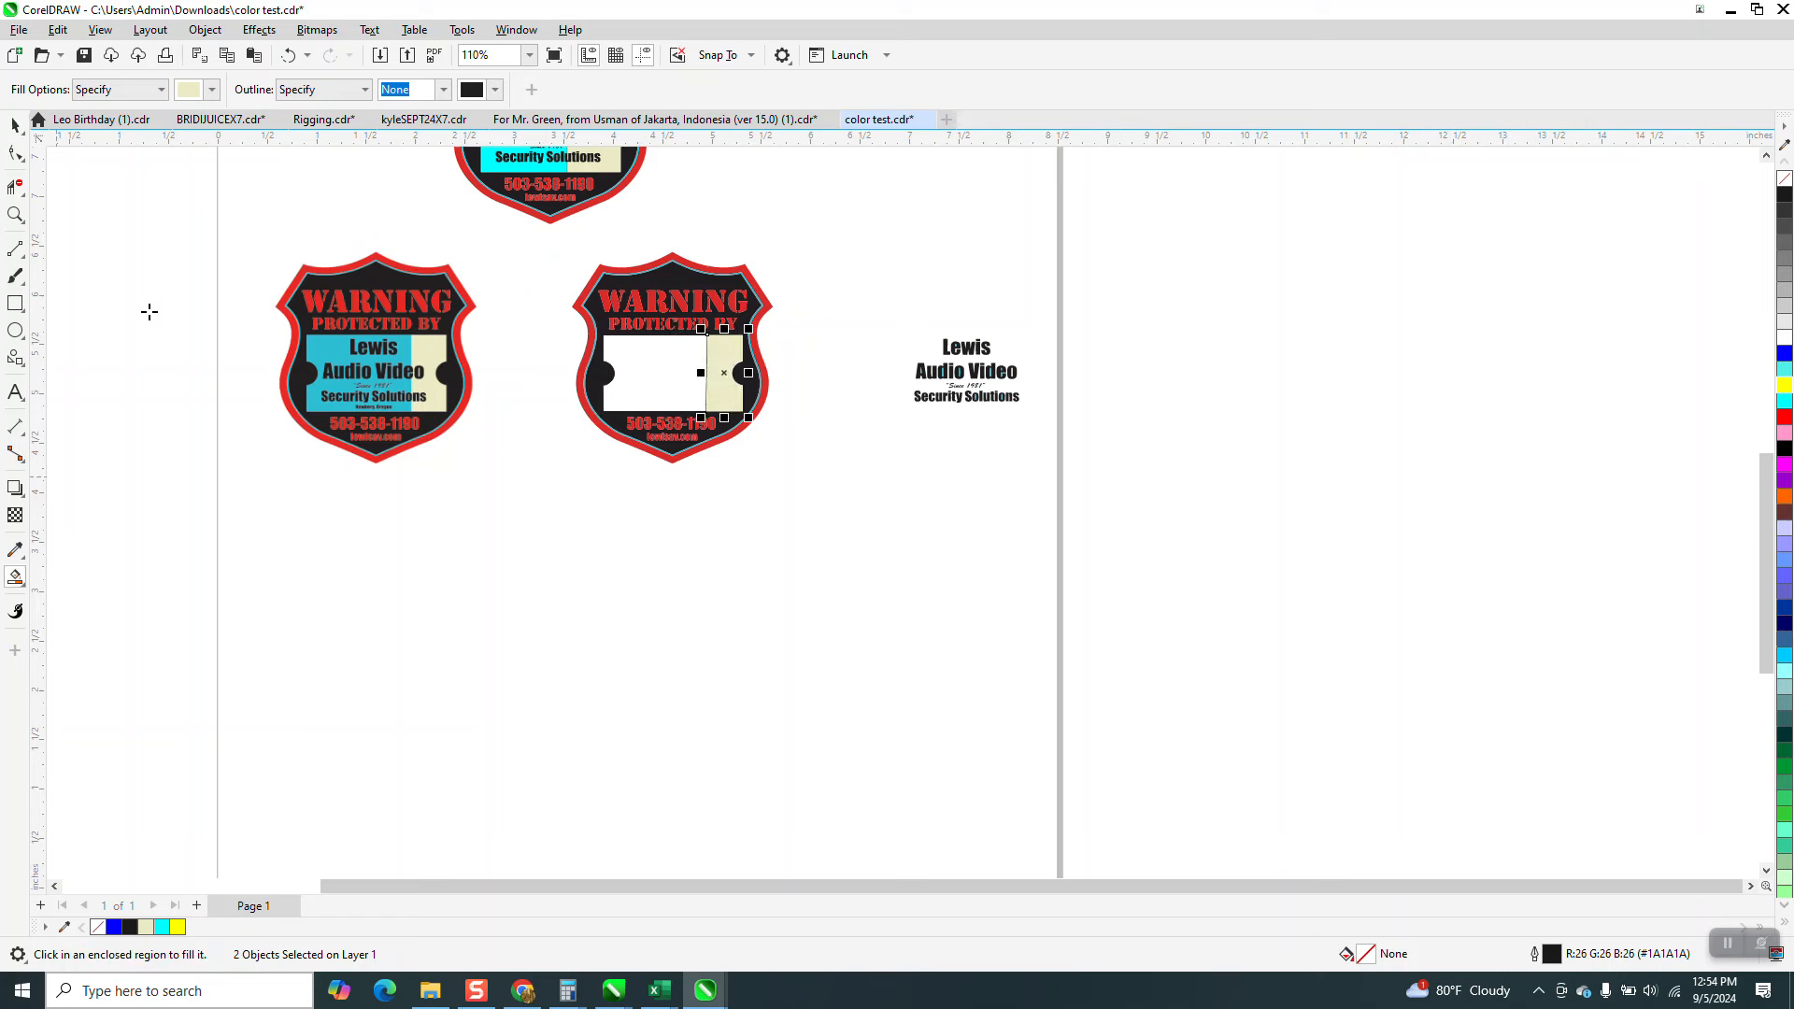
Set the Smart Fill colour to cyan from the RGB palette and fill the panel section left of the dividing line.
{"action": "left_click", "coordinate": [212, 89]}
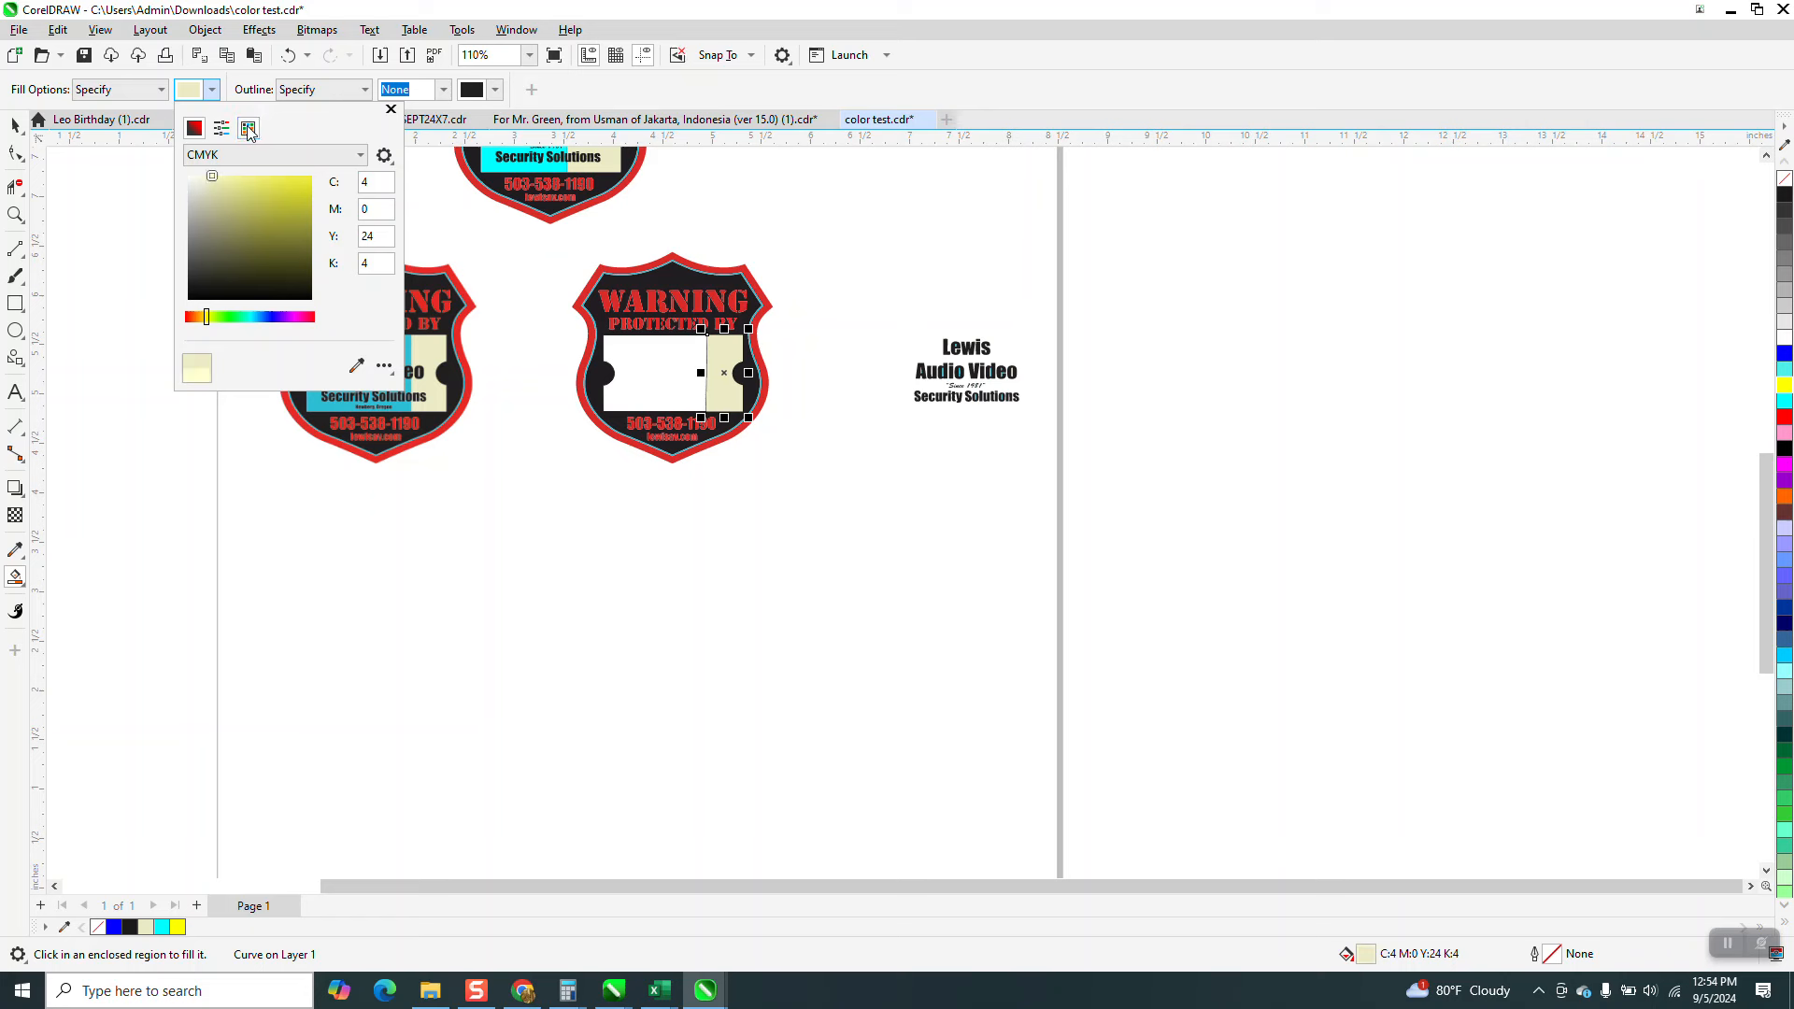
{"action": "left_click", "coordinate": [248, 129]}
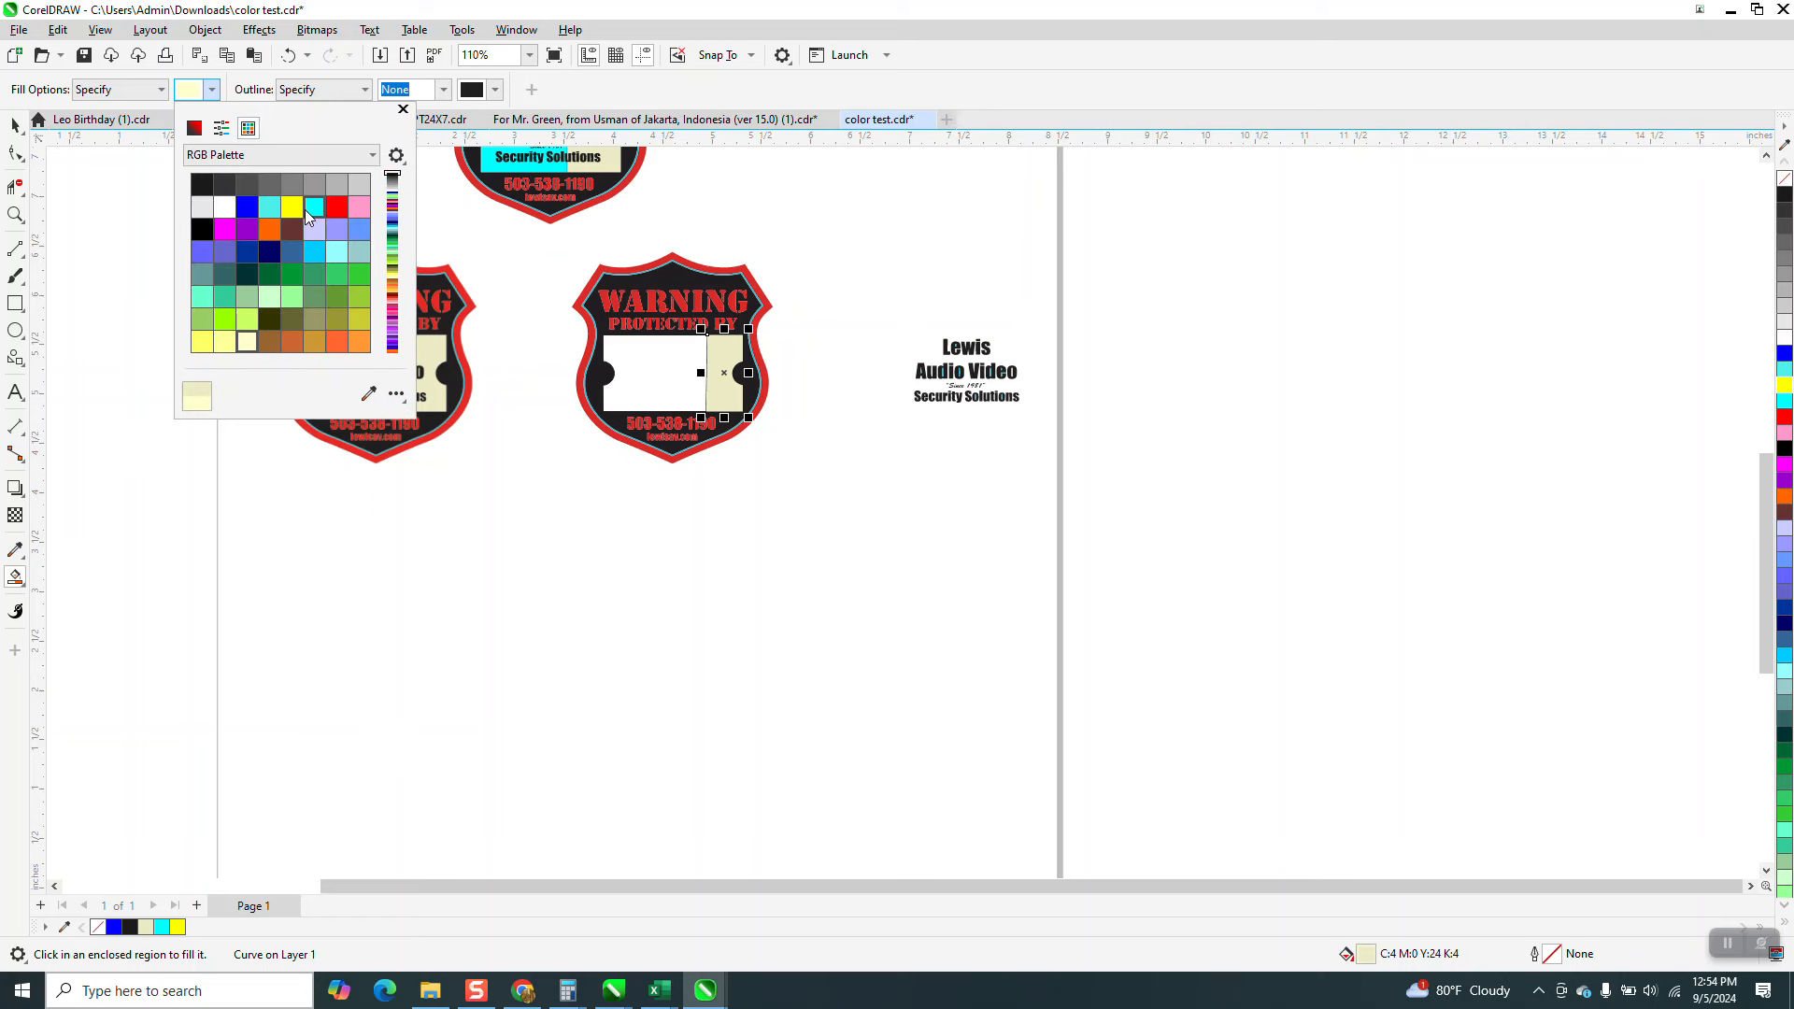
{"action": "left_click", "coordinate": [312, 213]}
{"action": "left_click", "coordinate": [657, 360]}
{"action": "left_click", "coordinate": [654, 356]}
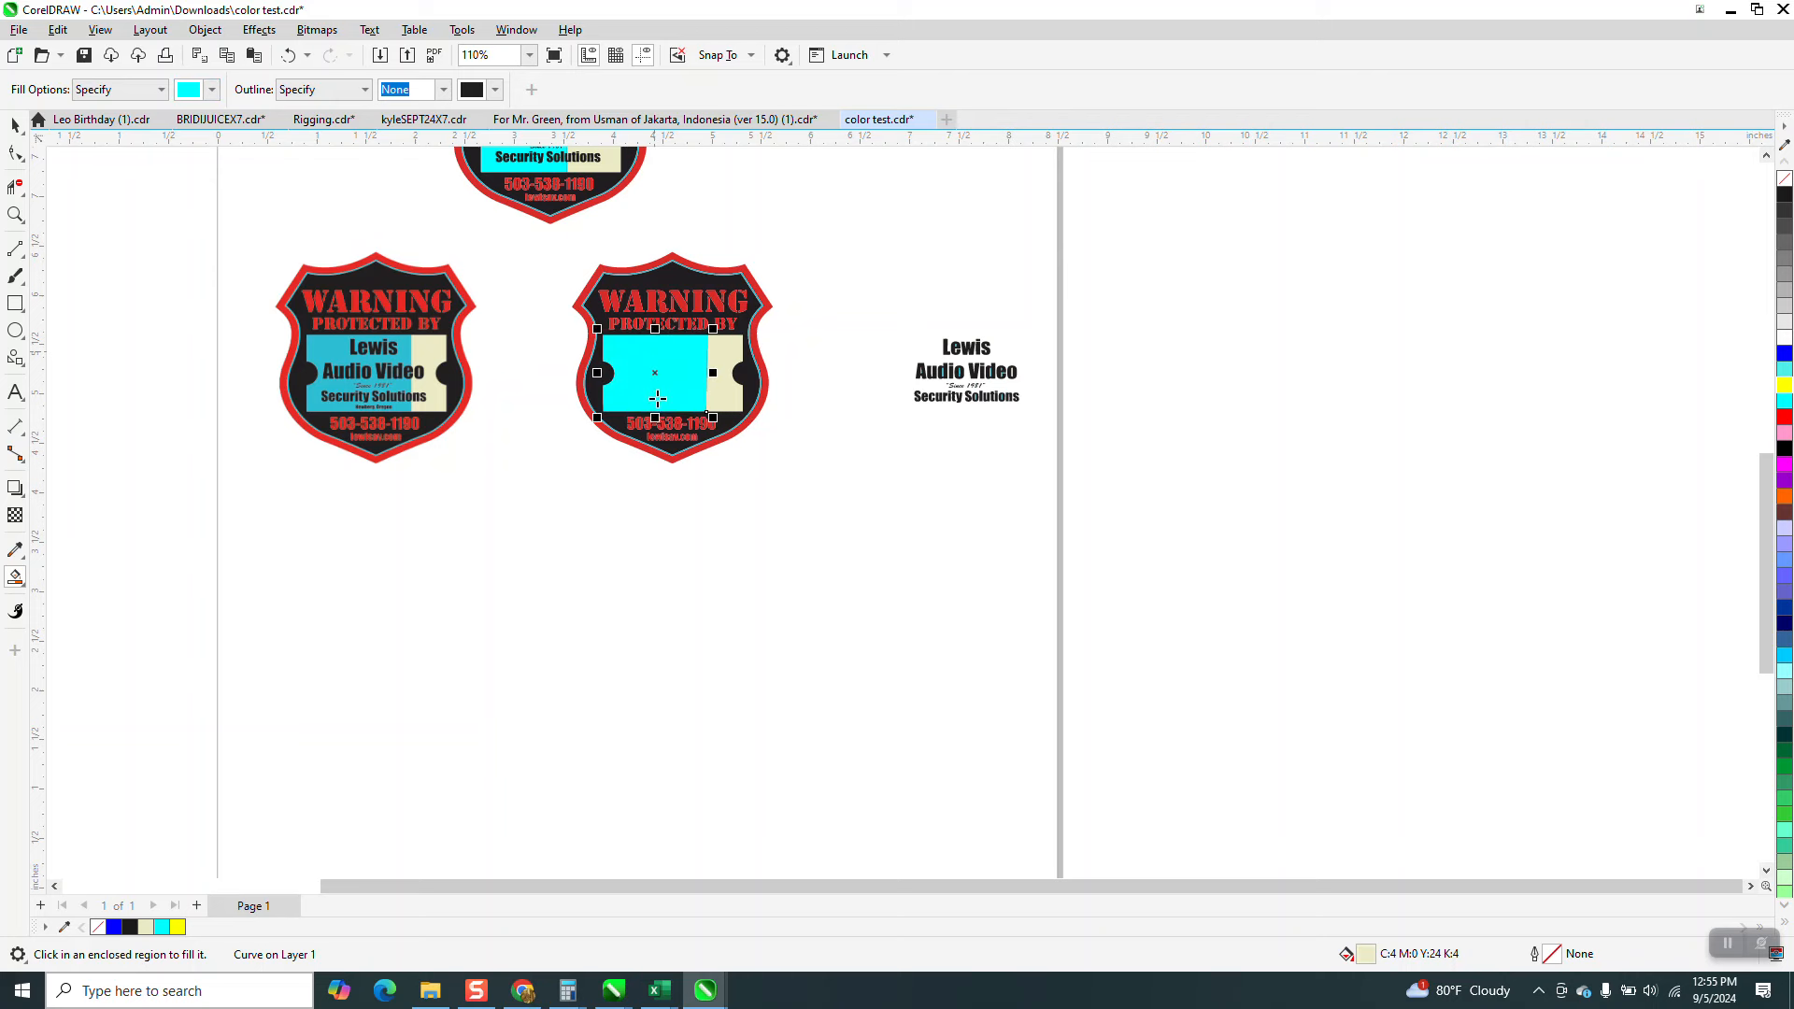
Select the cream section together with its outline piece and move them 3 in to the right, off the badge.
{"action": "left_click", "coordinate": [15, 214]}
{"action": "left_click_drag", "start_coordinate": [629, 318], "coordinate": [872, 441]}
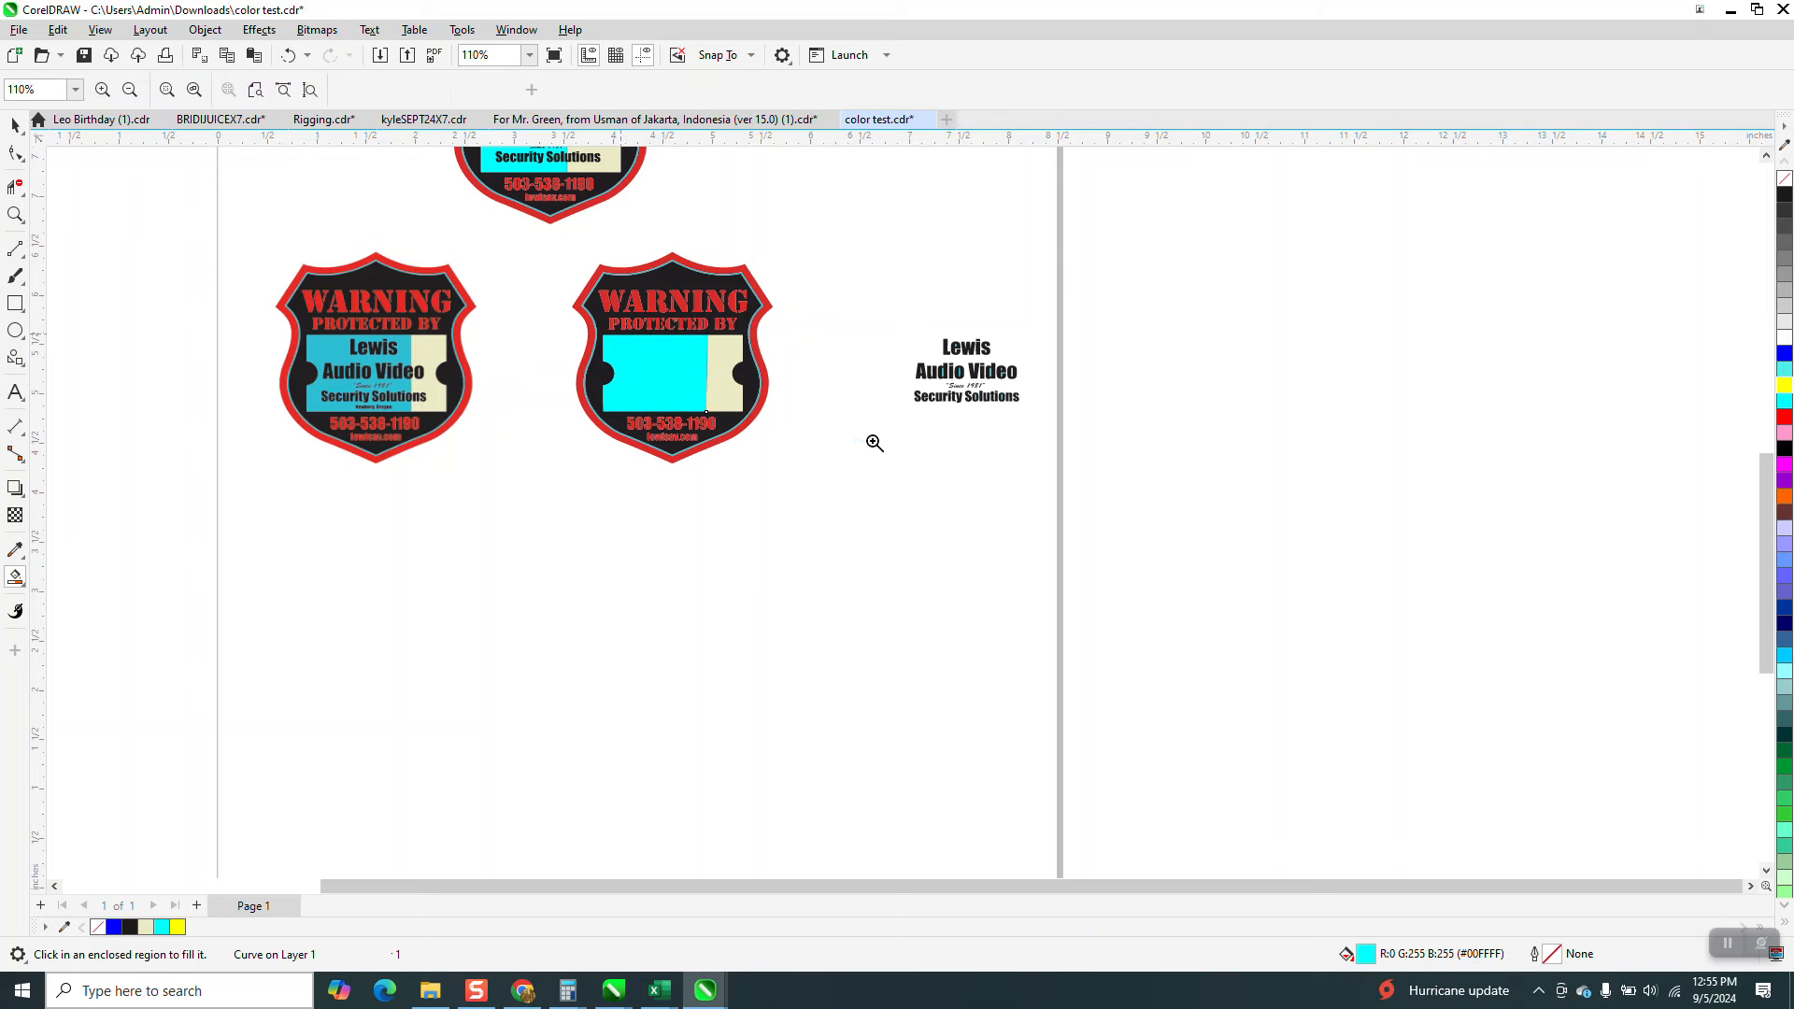
{"action": "left_click", "coordinate": [15, 125]}
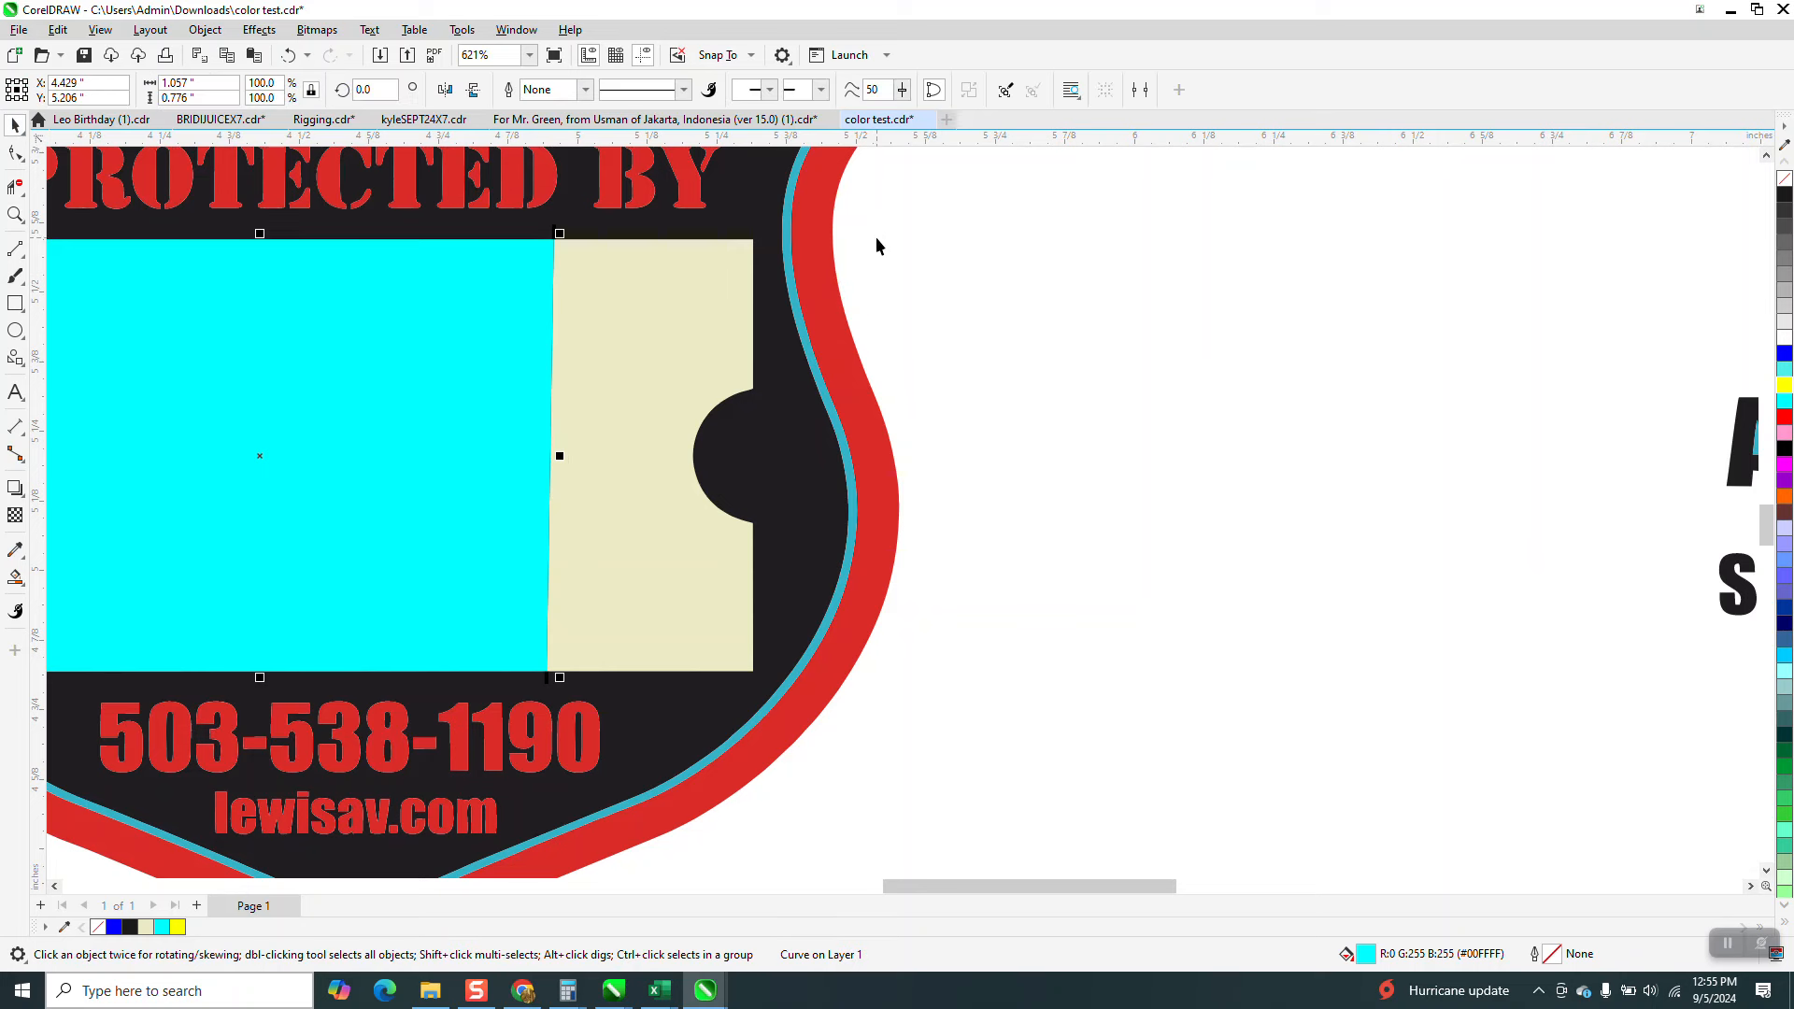
{"action": "left_click_drag", "start_coordinate": [876, 231], "coordinate": [541, 715]}
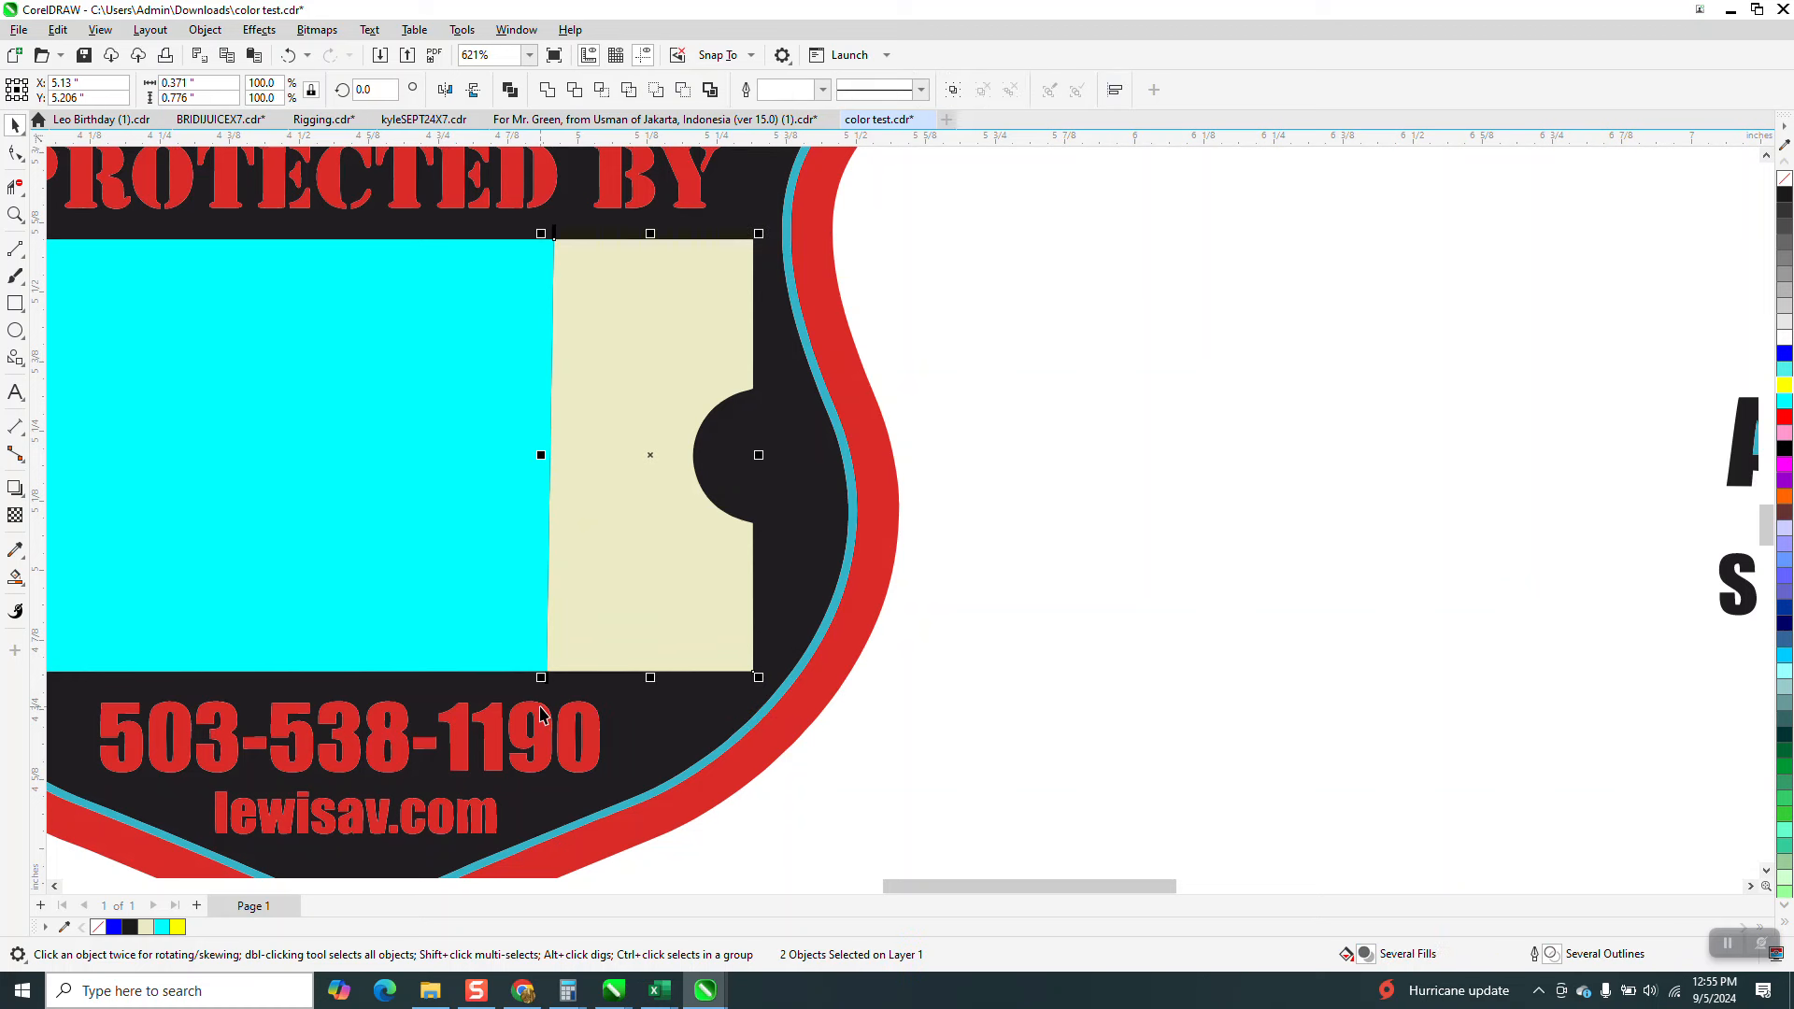
{"action": "key", "text": "Delete"}
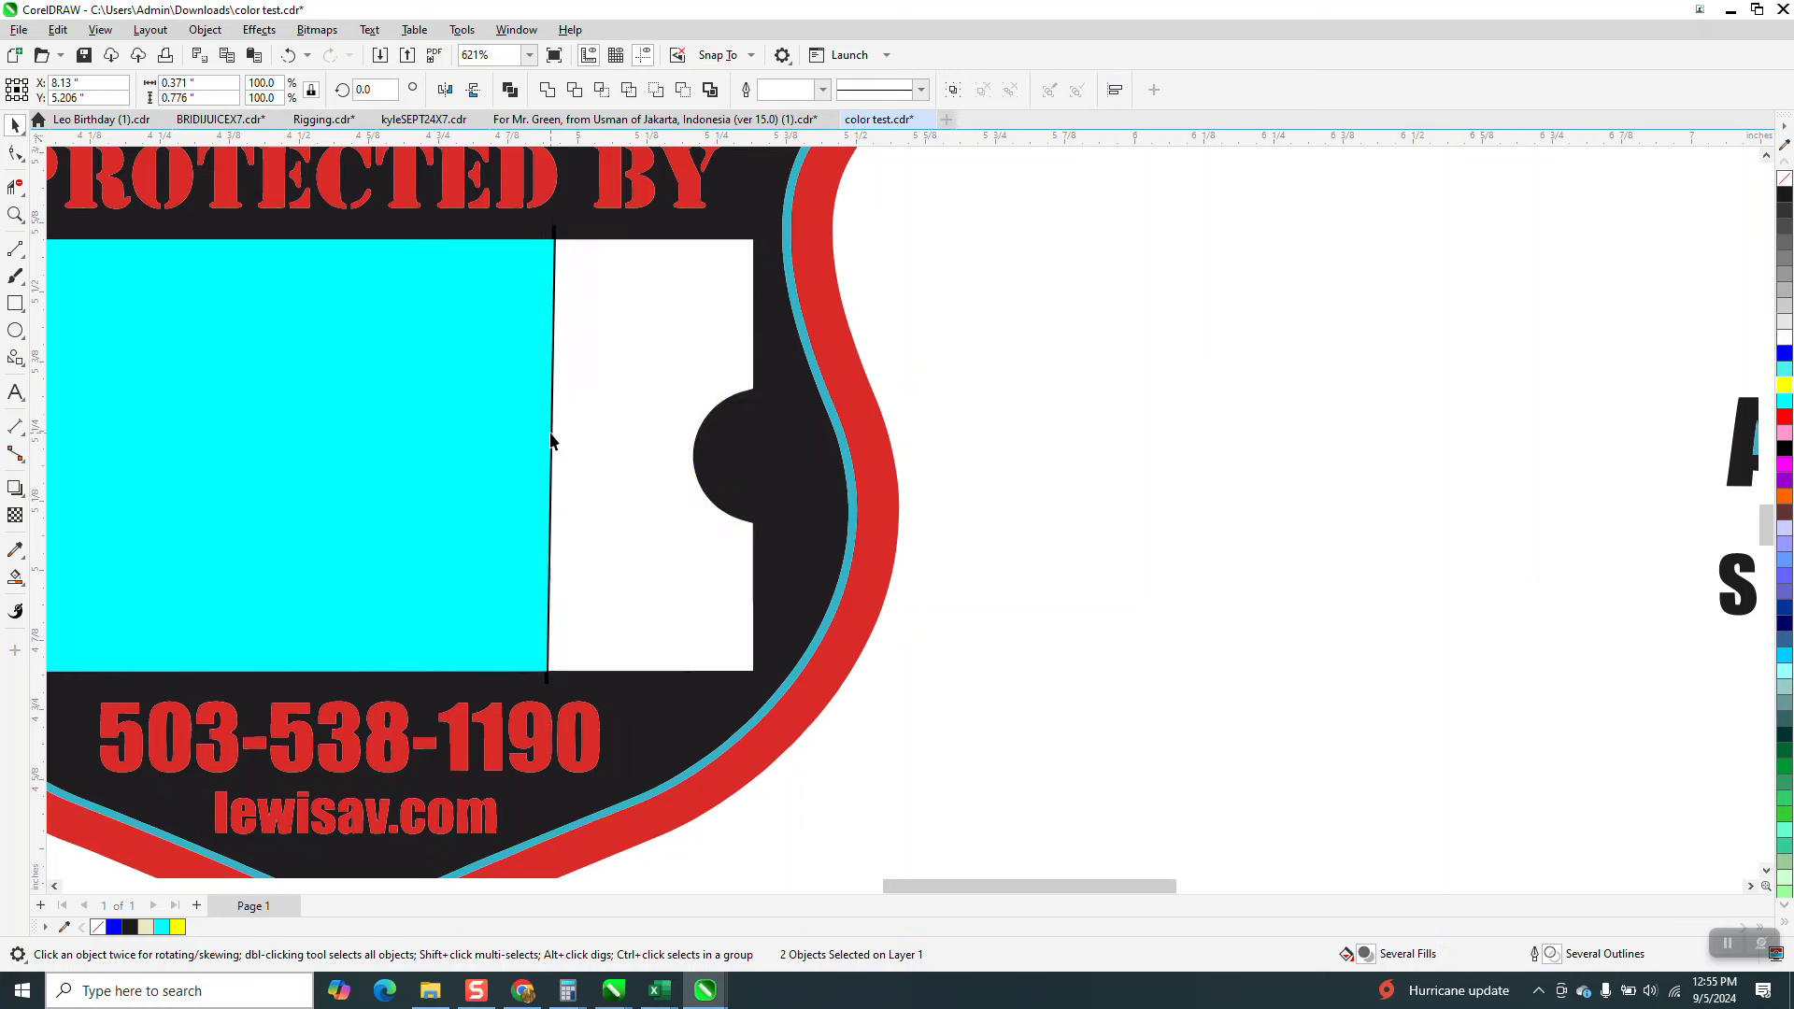
Move the cyan section 3 in to the left, off the badge, and delete the slanted dividing line.
{"action": "left_click", "coordinate": [552, 433]}
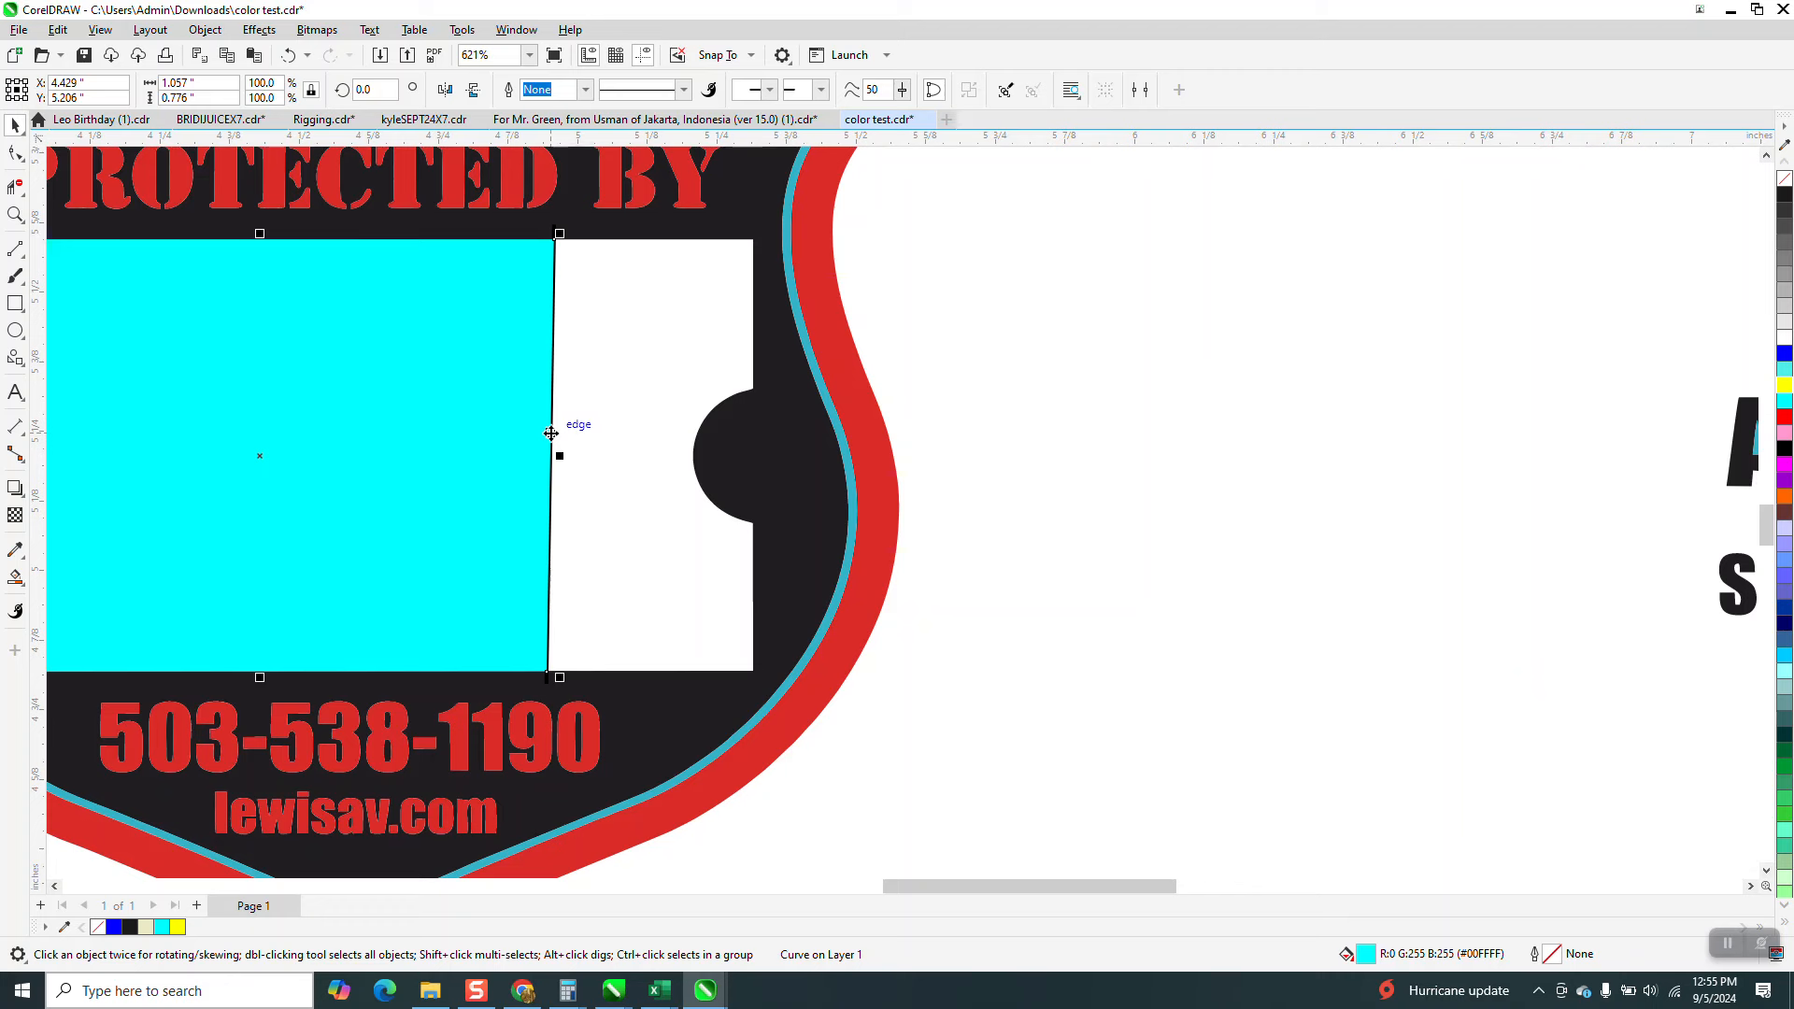
{"action": "key", "text": "Left"}
{"action": "left_click", "coordinate": [553, 428]}
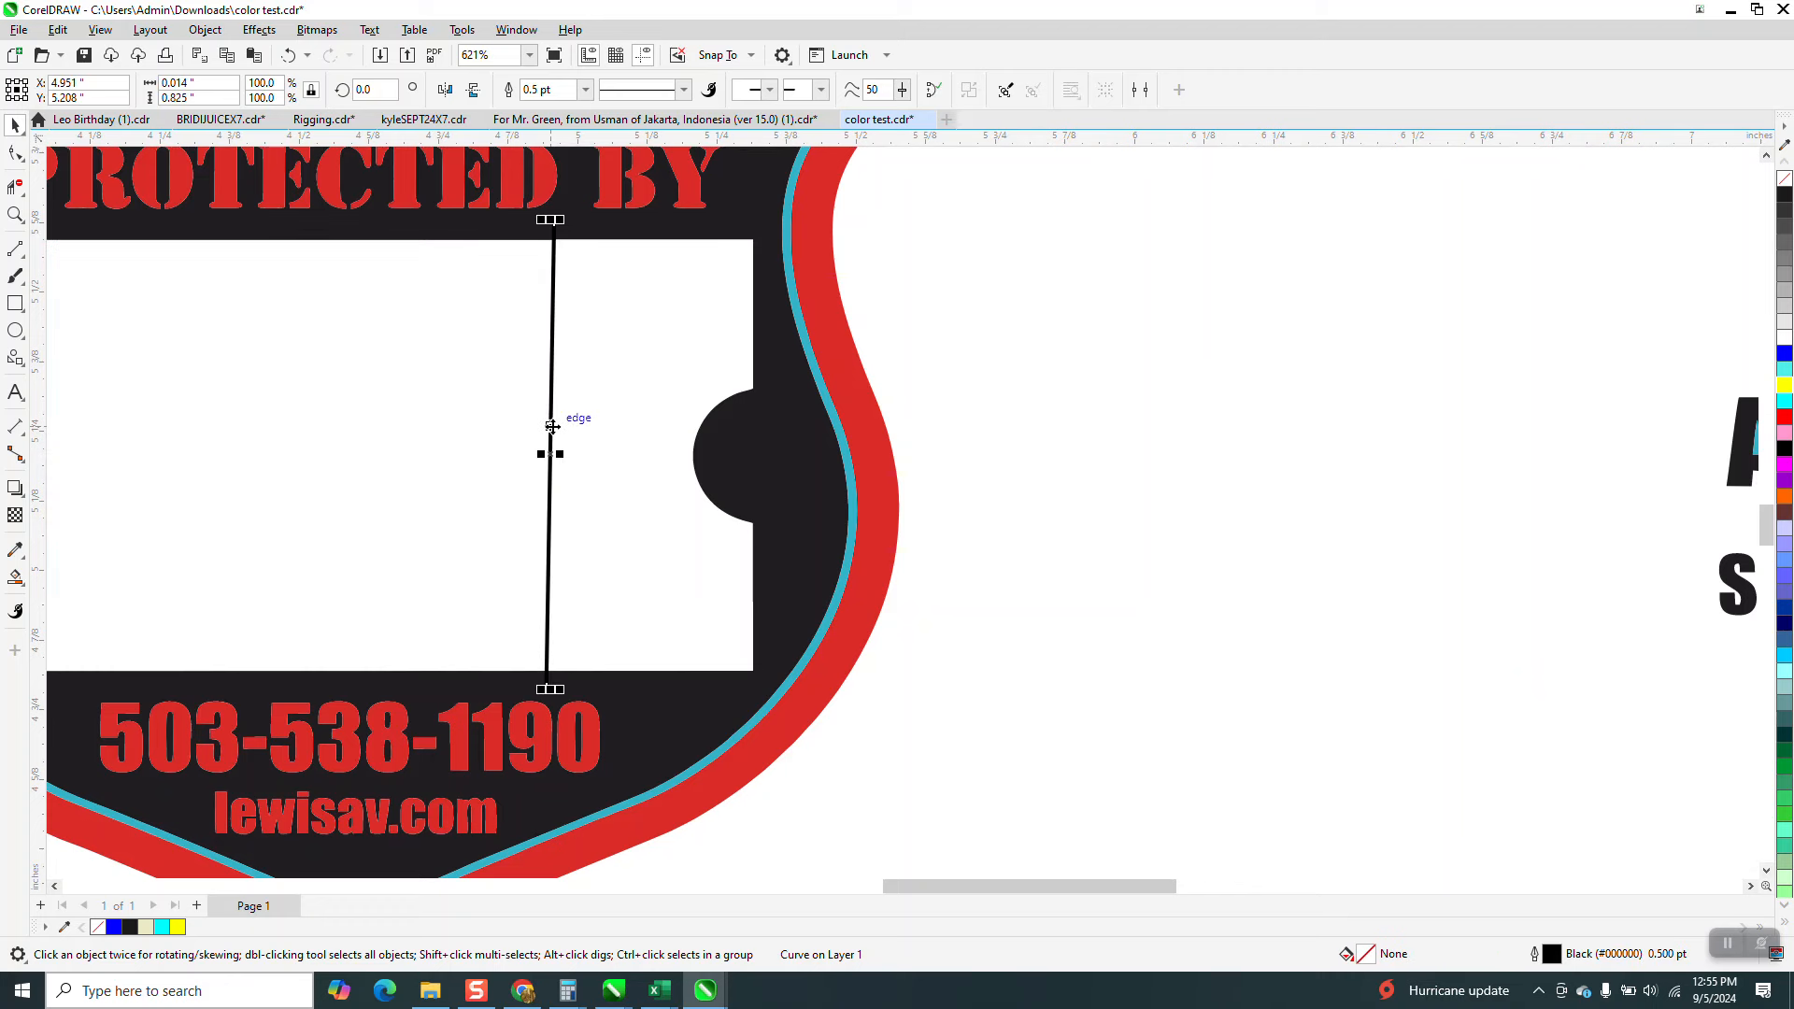
{"action": "key", "text": "Delete"}
Move the cyan section 3 in to the right, back into the right badge's panel.
{"action": "scroll", "coordinate": [561, 440], "scroll_direction": "down", "scroll_amount": 5}
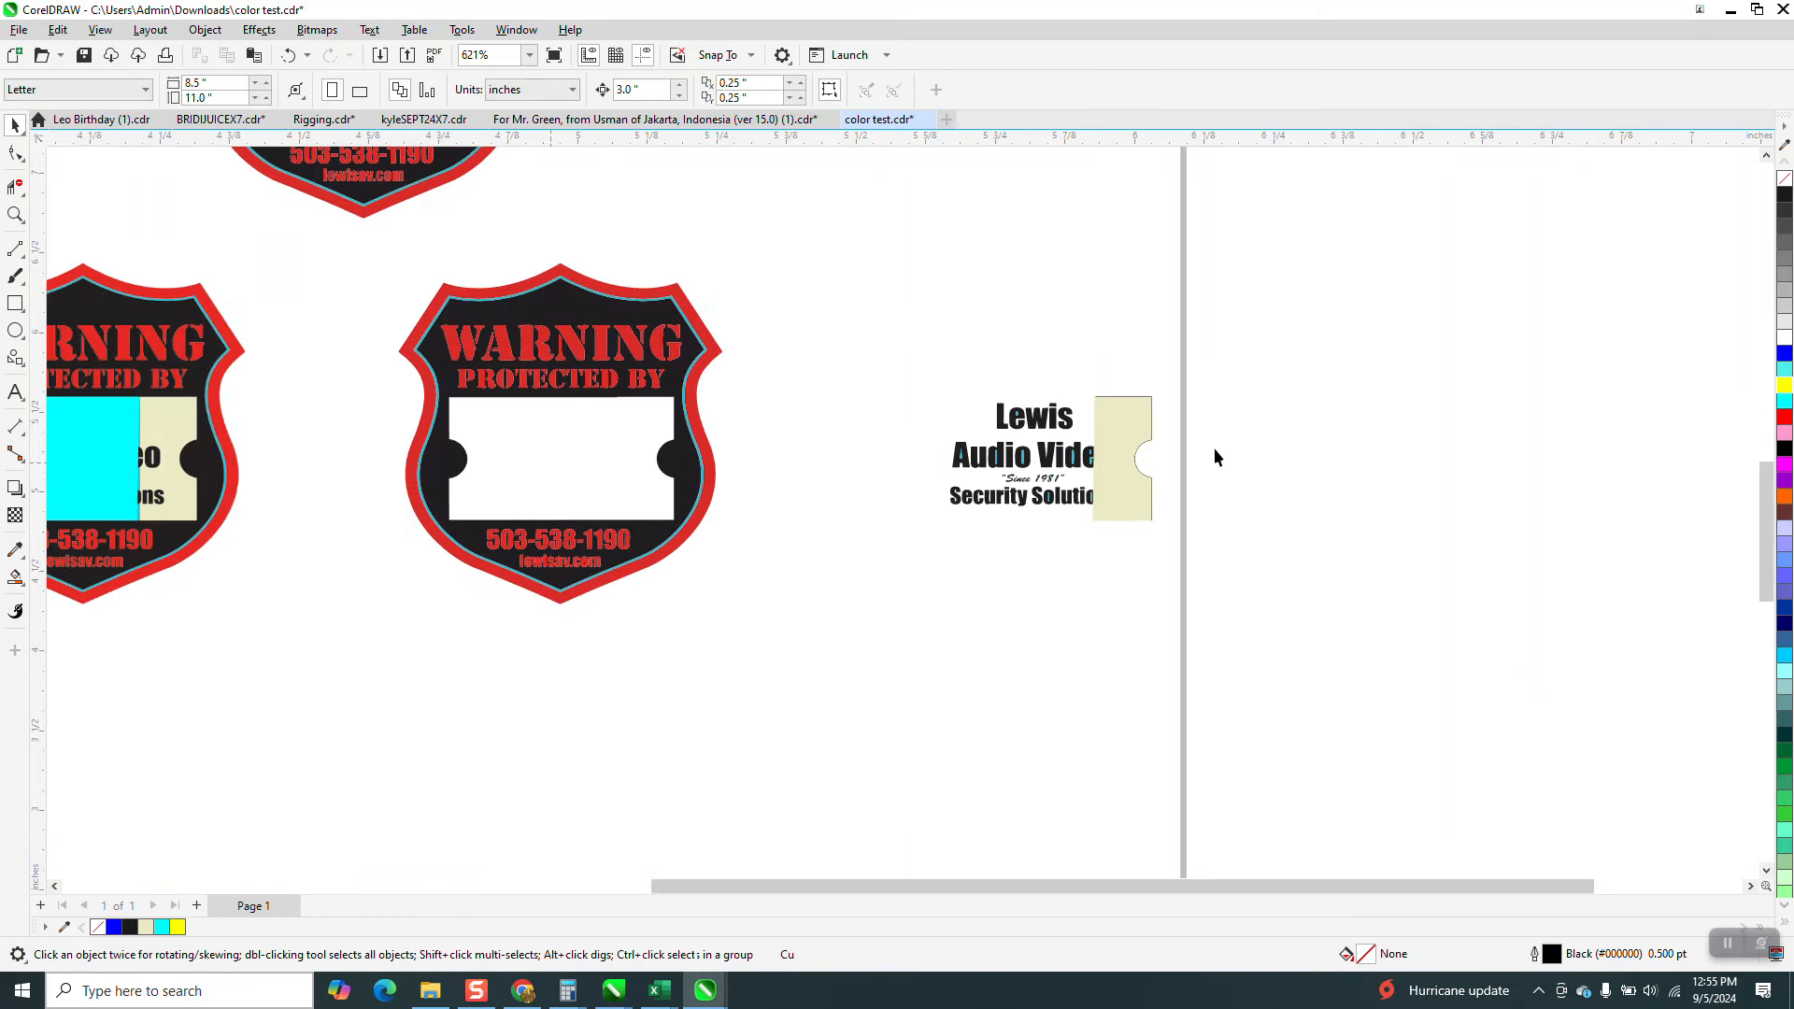
{"action": "left_click", "coordinate": [98, 453]}
{"action": "key", "text": "Right"}
Move the cream section 3 in left, back into the badge's panel, and delete the outline piece remaining beside the lettering.
{"action": "left_click", "coordinate": [1138, 430]}
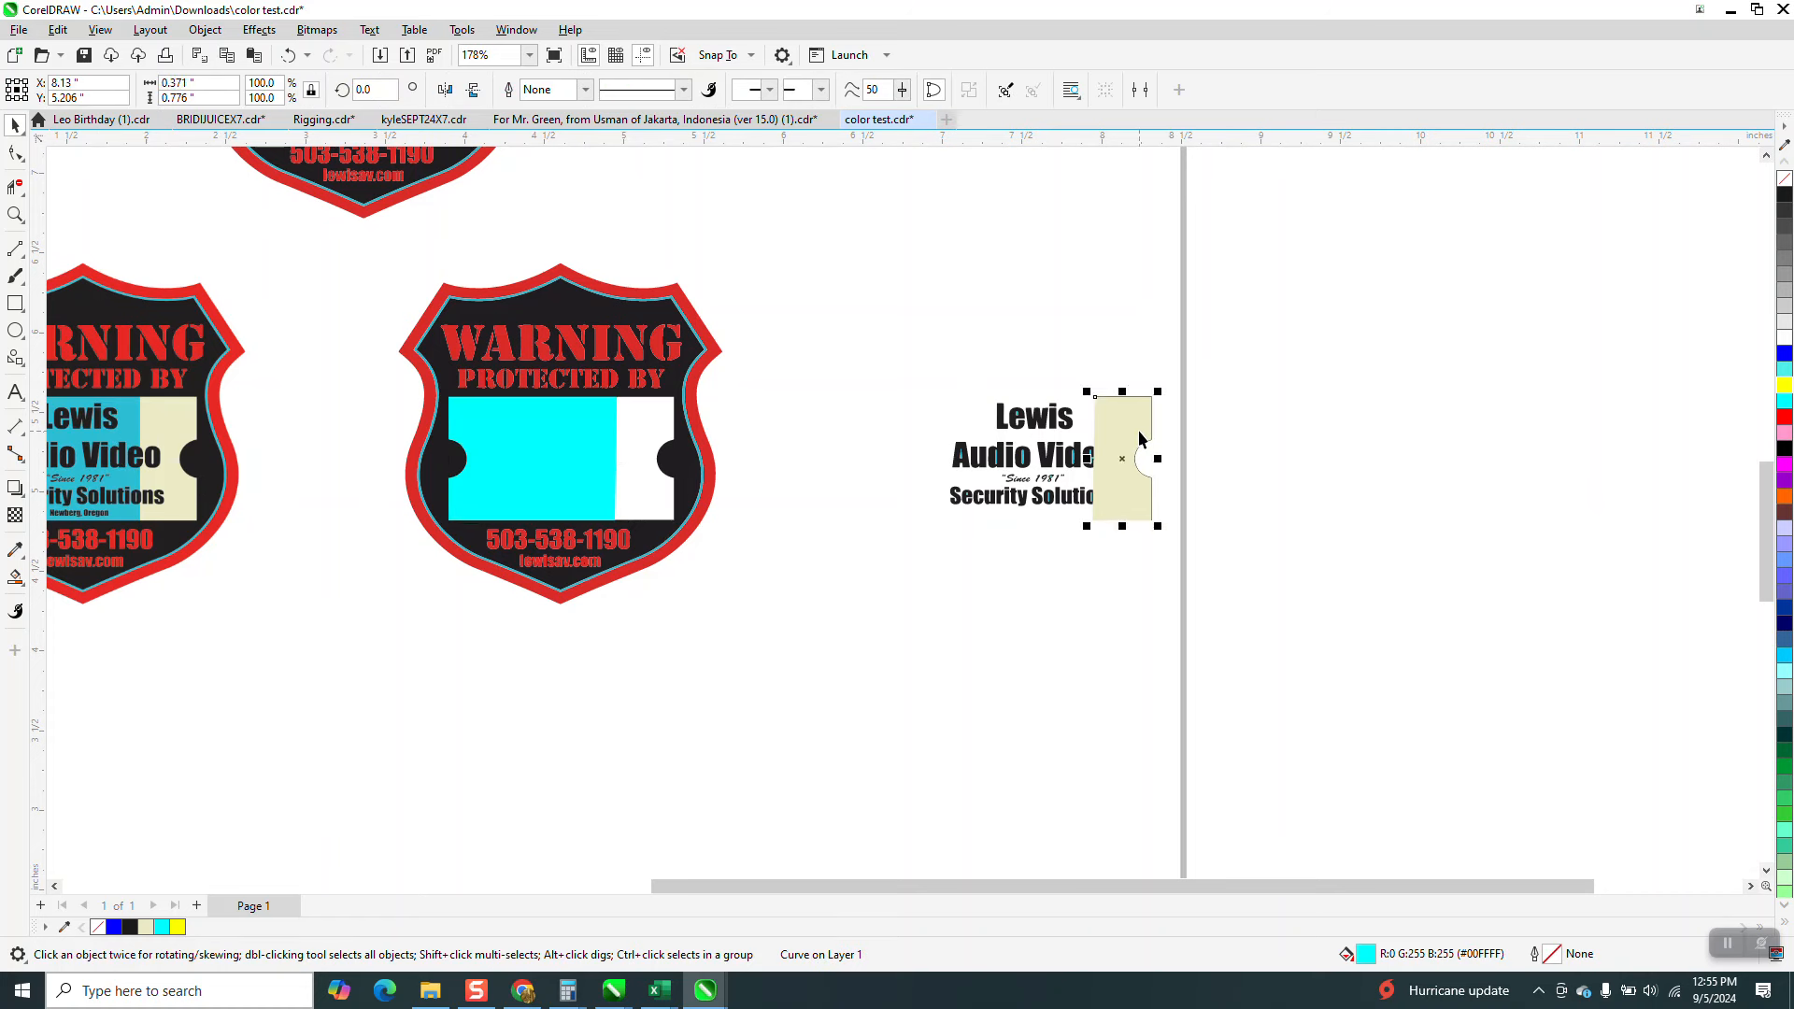
{"action": "key", "text": "Right"}
{"action": "key", "text": "Left"}
{"action": "key", "text": "Left"}
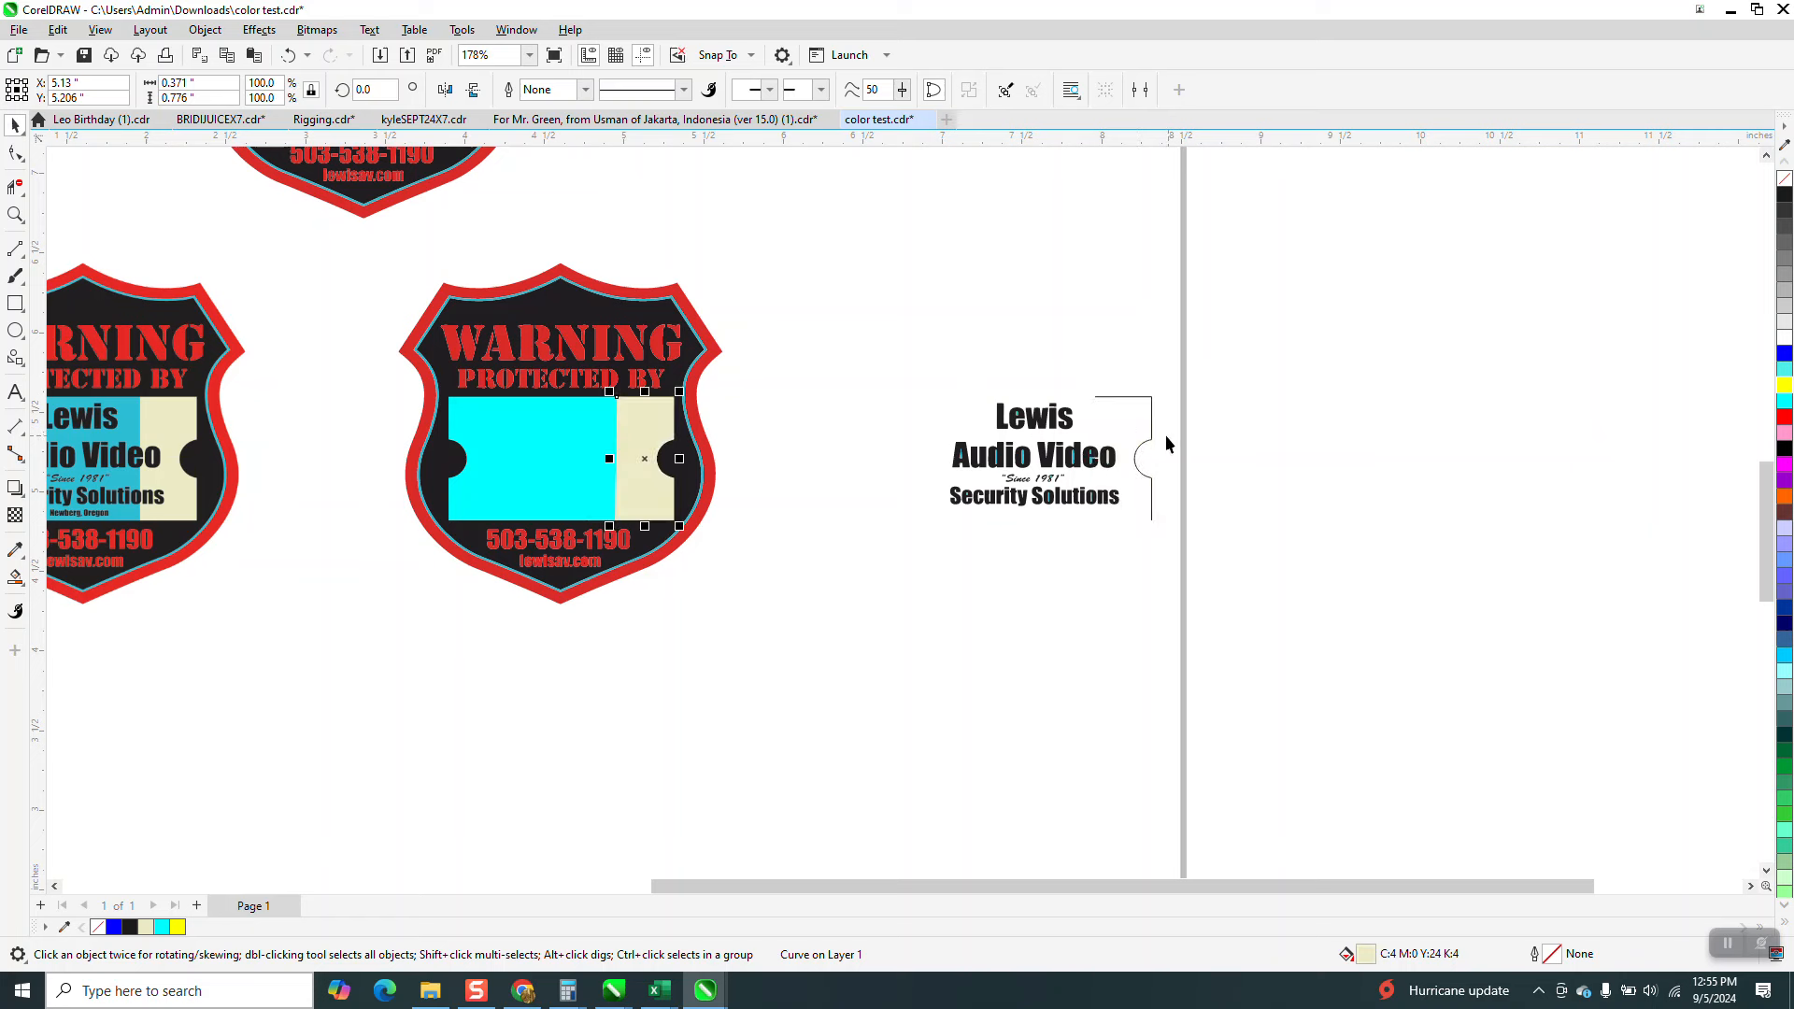
{"action": "left_click", "coordinate": [1153, 439]}
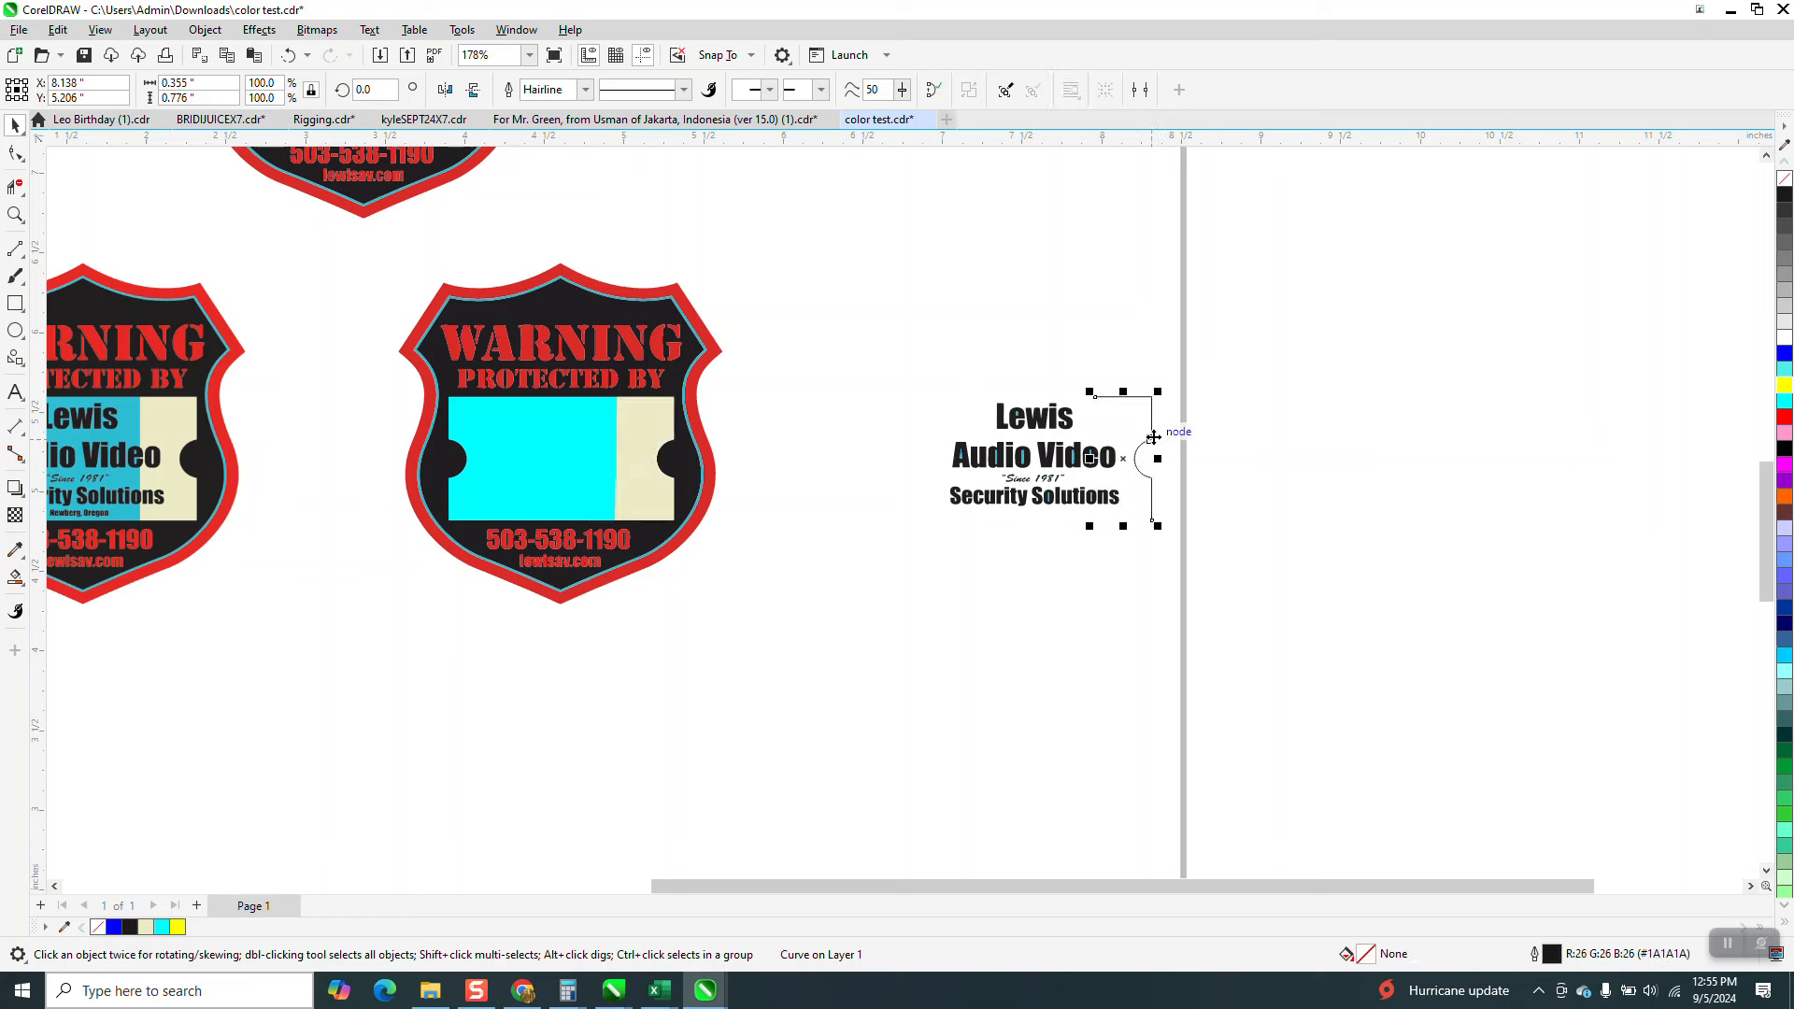
{"action": "key", "text": "Delete"}
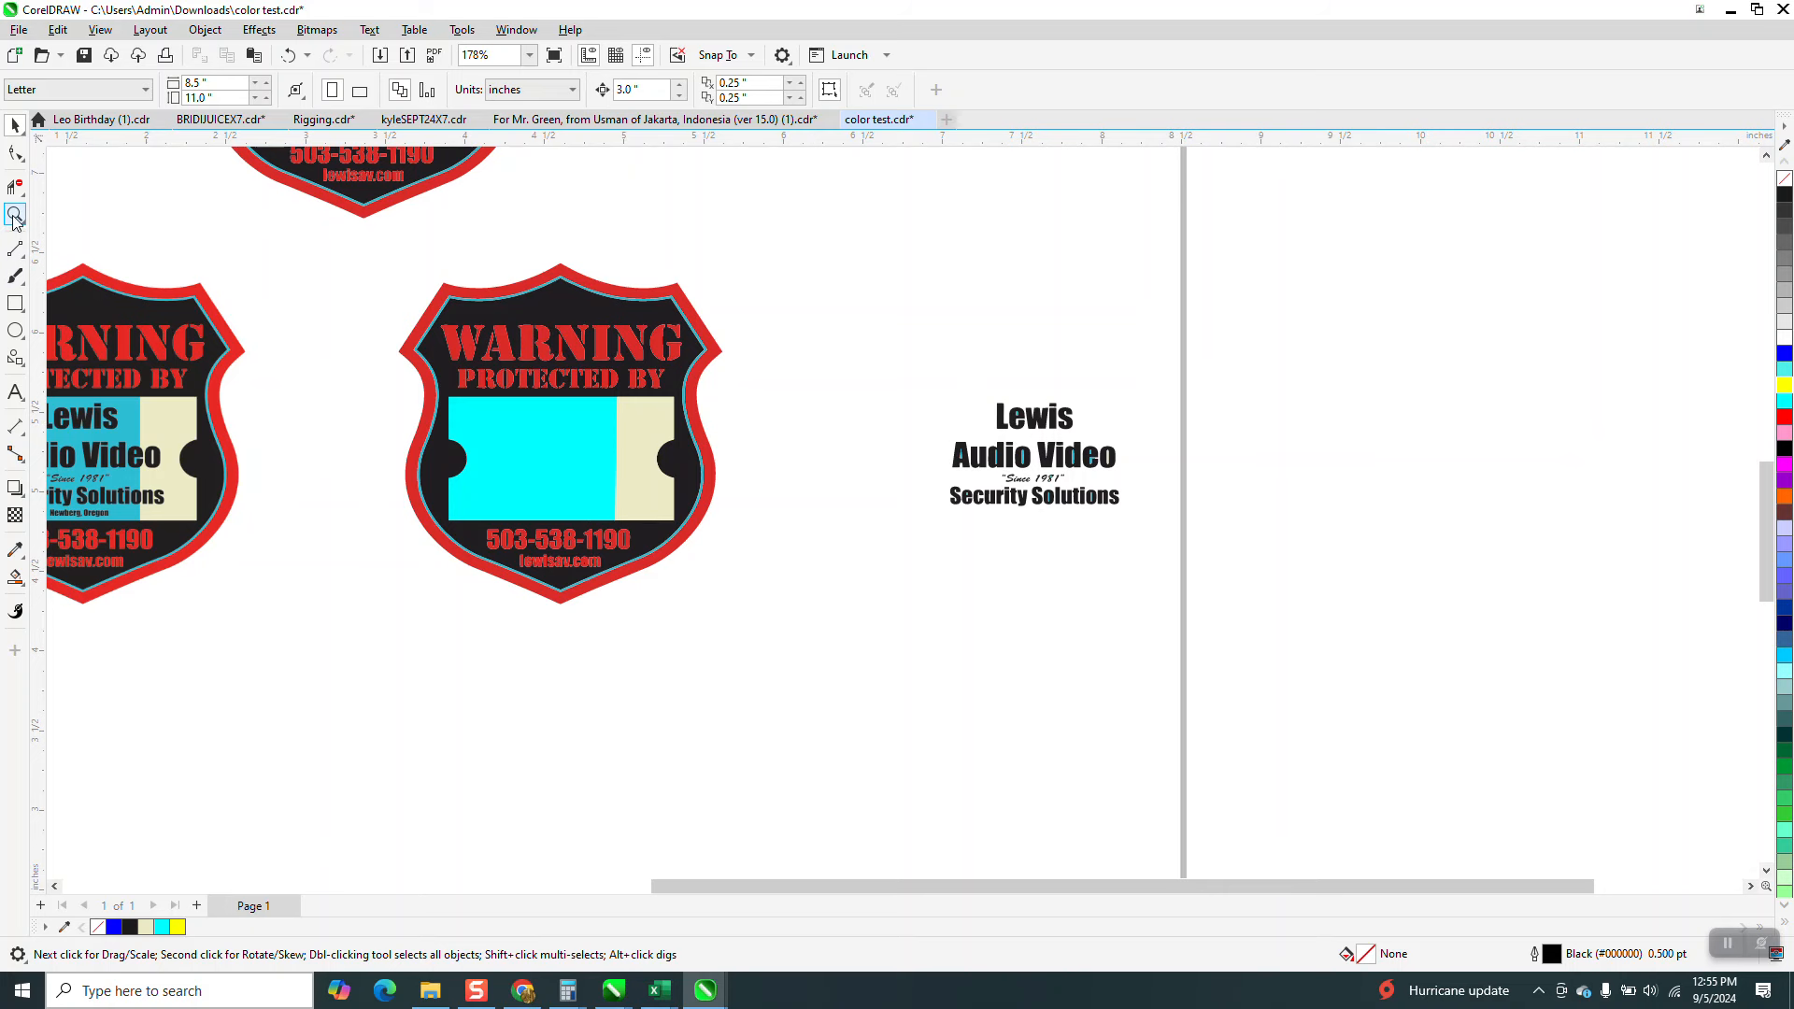
Select all the Lewis Audio Video Security Solutions lettering beside the badge, remove its fills and give it a dark hairline outline.
{"action": "left_click", "coordinate": [14, 215]}
{"action": "left_click_drag", "start_coordinate": [929, 381], "coordinate": [1148, 548]}
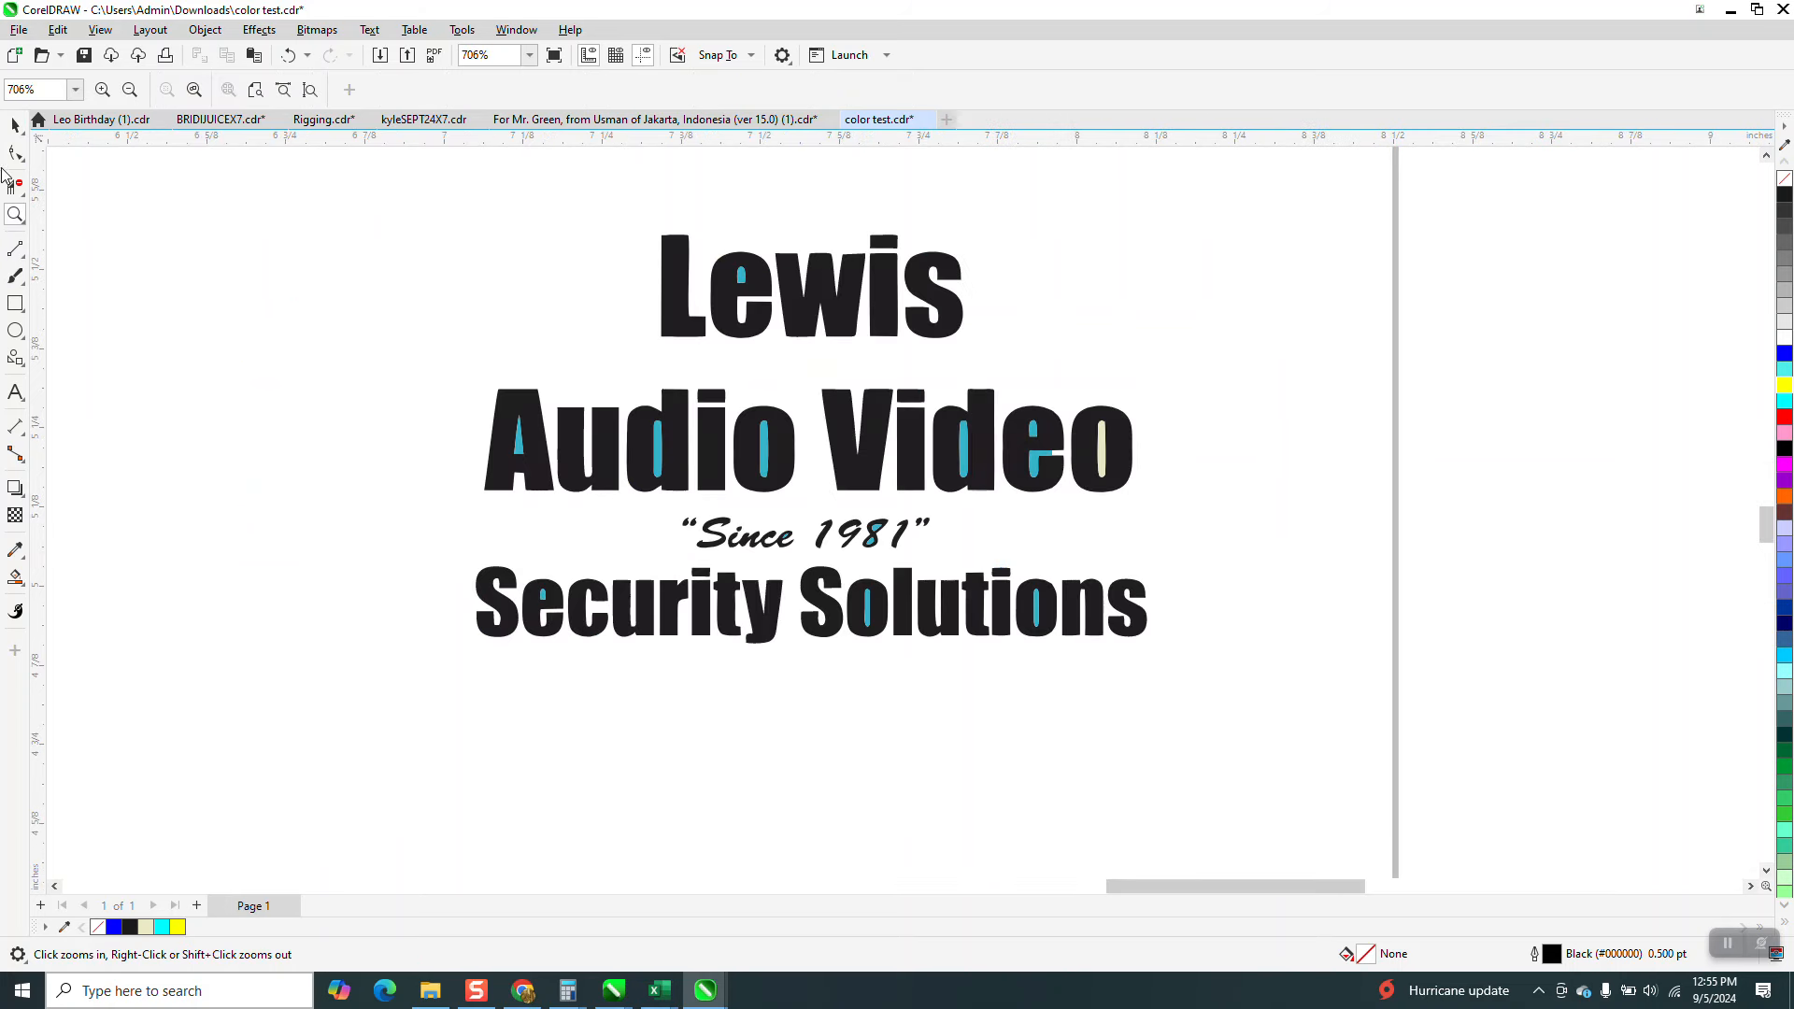
{"action": "key", "text": "space"}
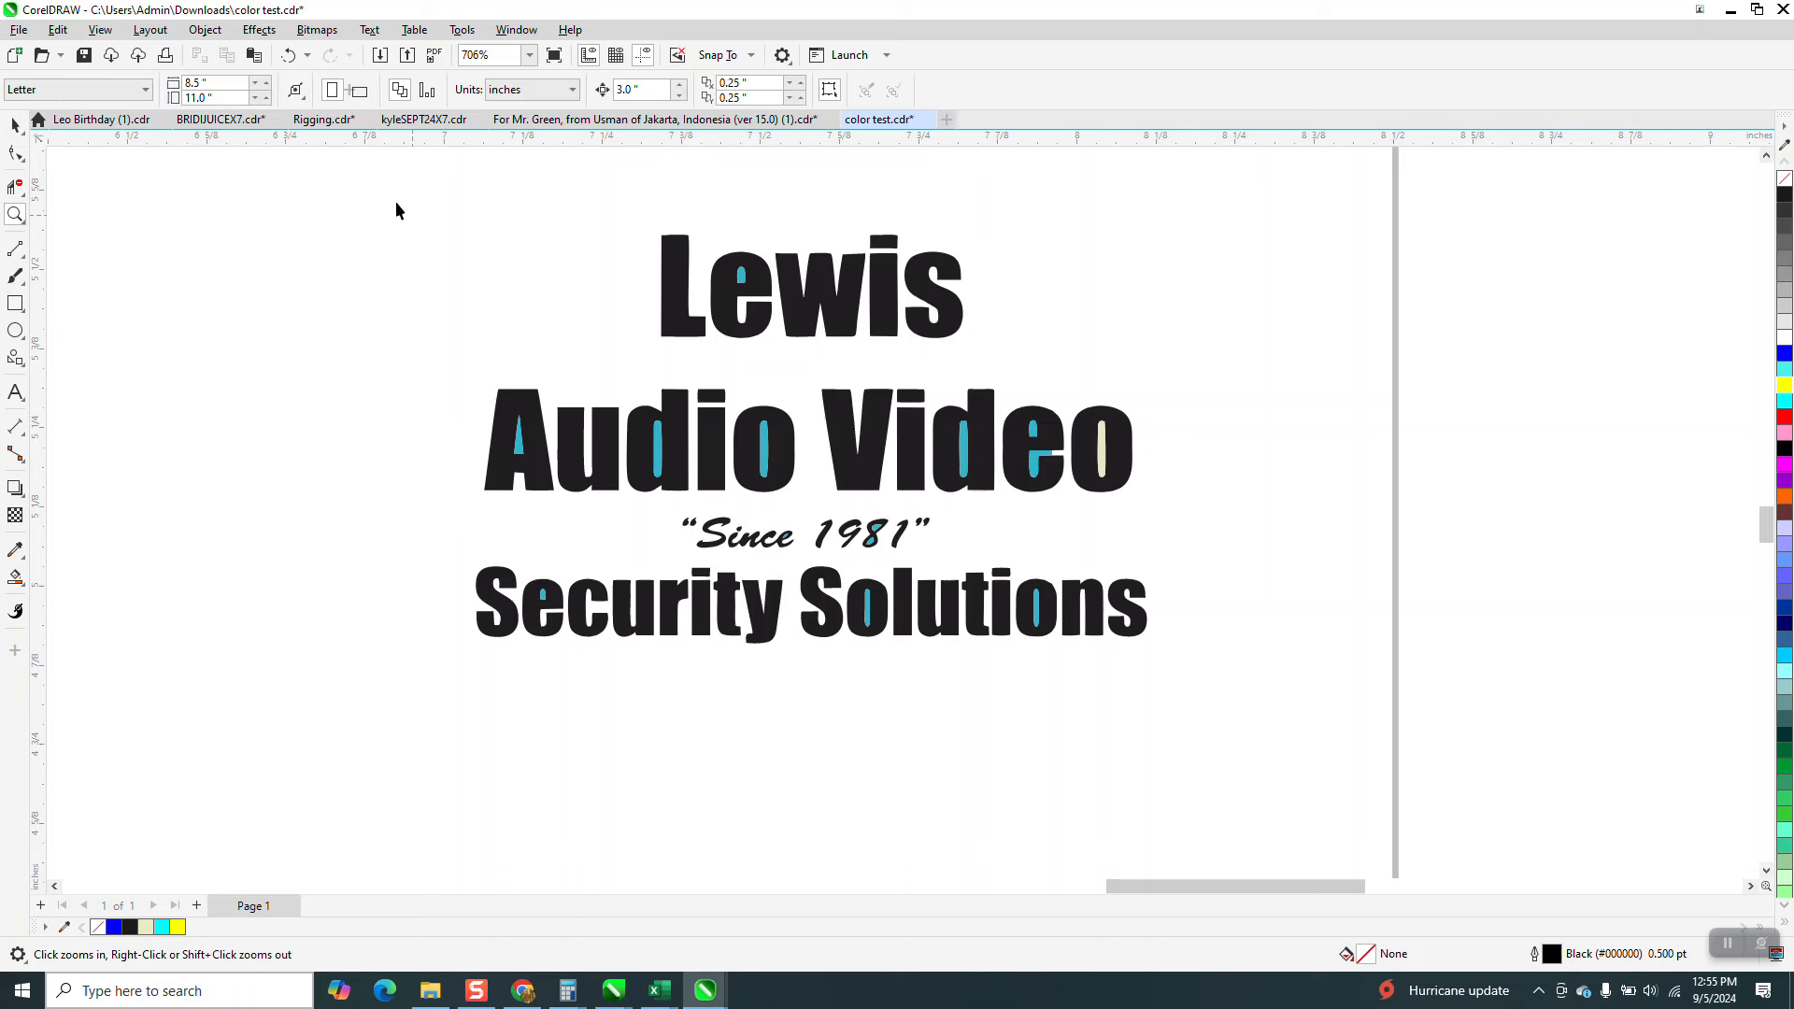
{"action": "mouse_move", "coordinate": [395, 198]}
{"action": "left_mouse_down"}
{"action": "mouse_move", "coordinate": [783, 563]}
{"action": "mouse_move", "coordinate": [1396, 744]}
{"action": "mouse_move", "coordinate": [1352, 788]}
{"action": "left_mouse_up"}
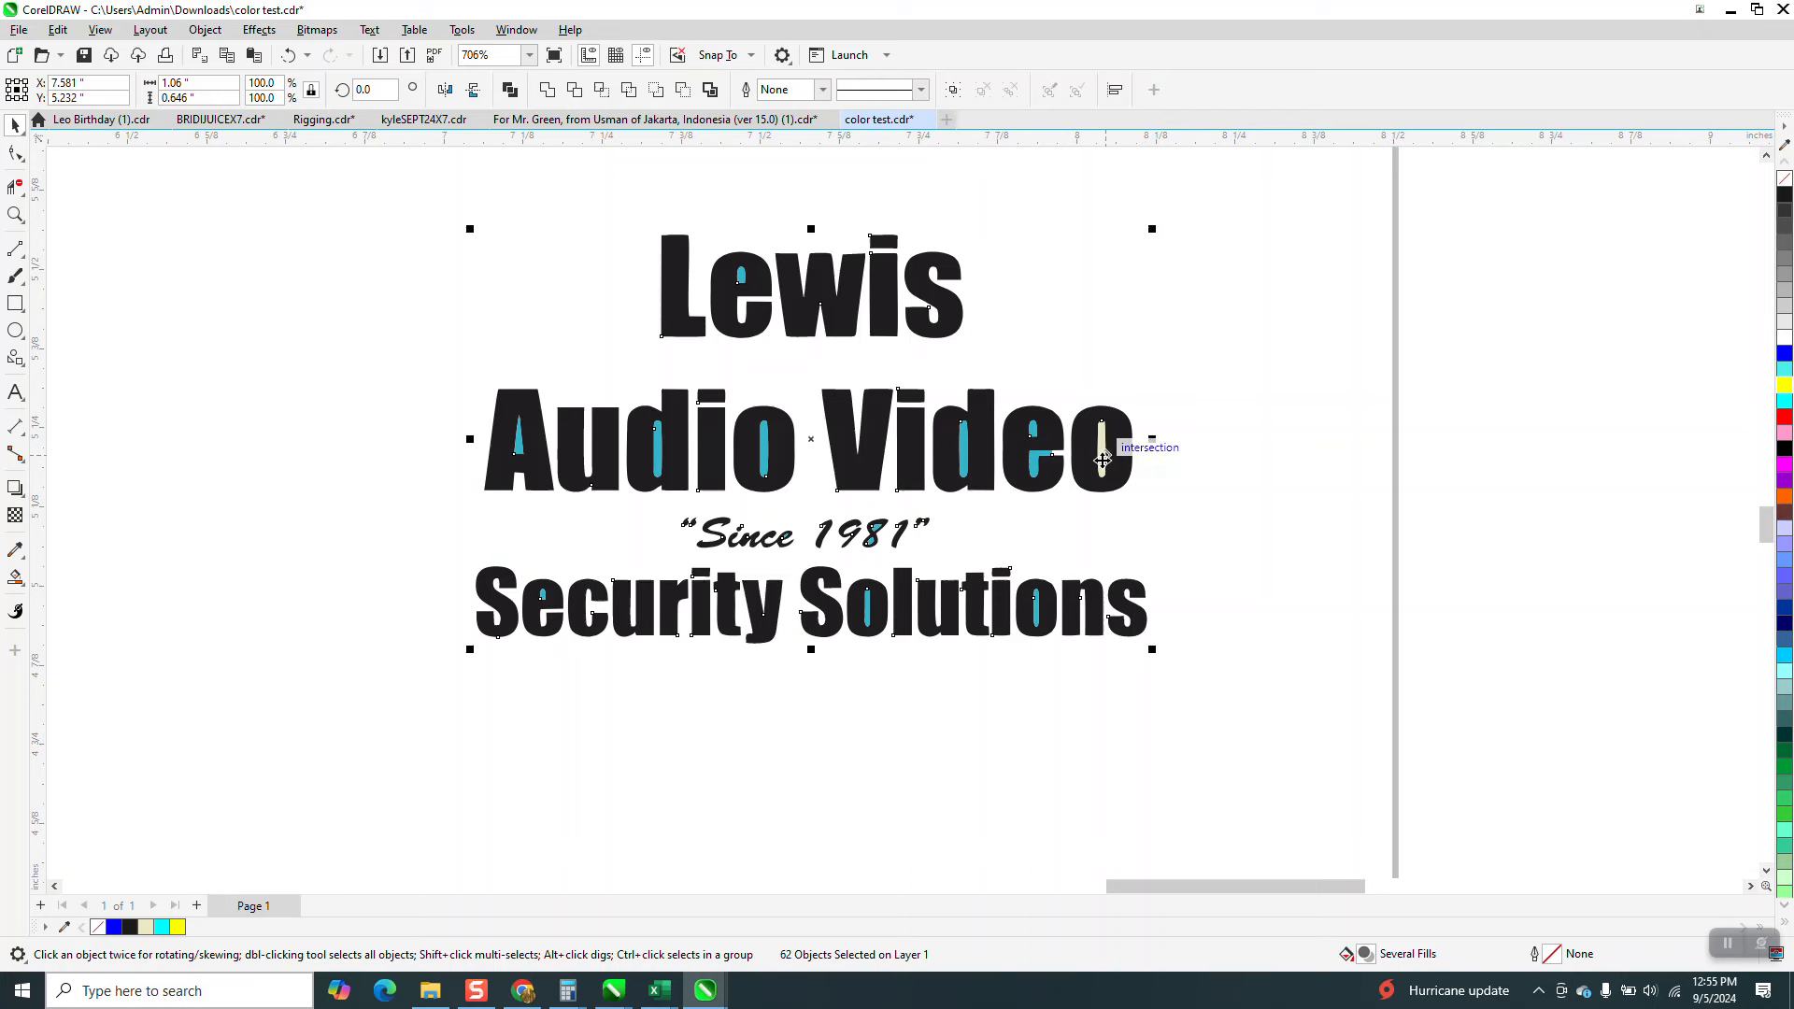
{"action": "left_click", "coordinate": [1784, 183]}
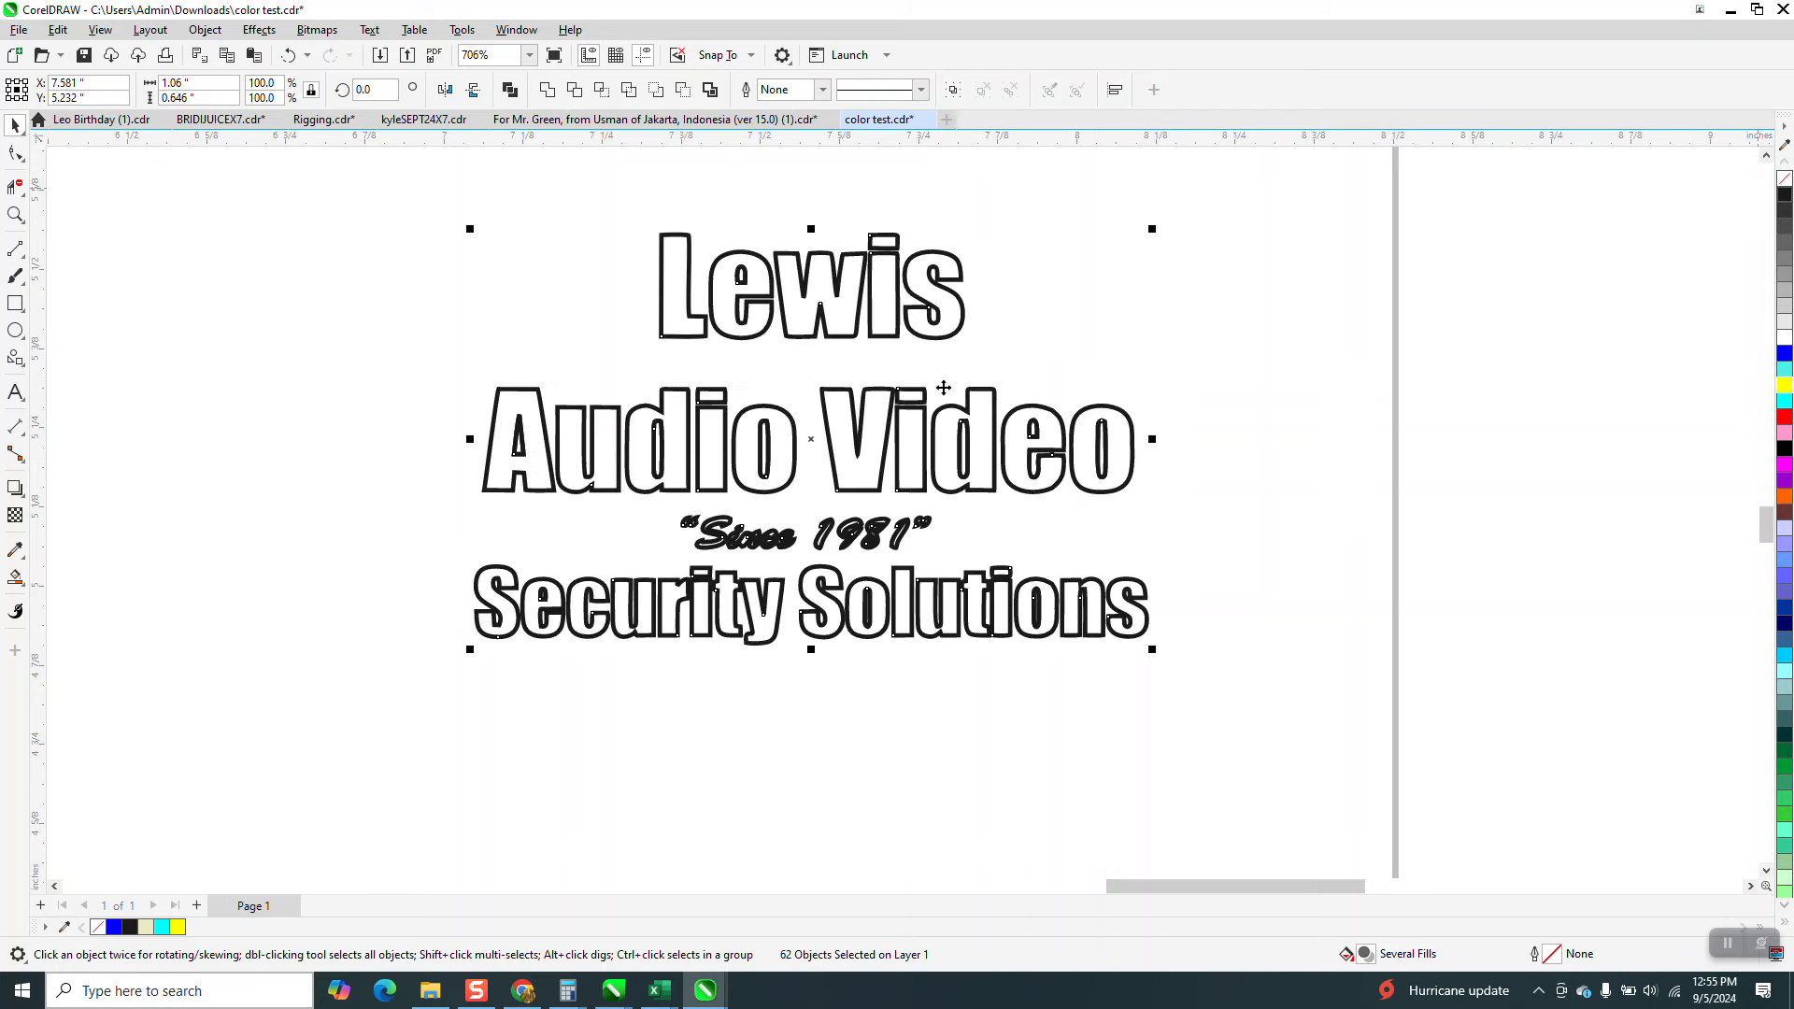
{"action": "left_click", "coordinate": [823, 89]}
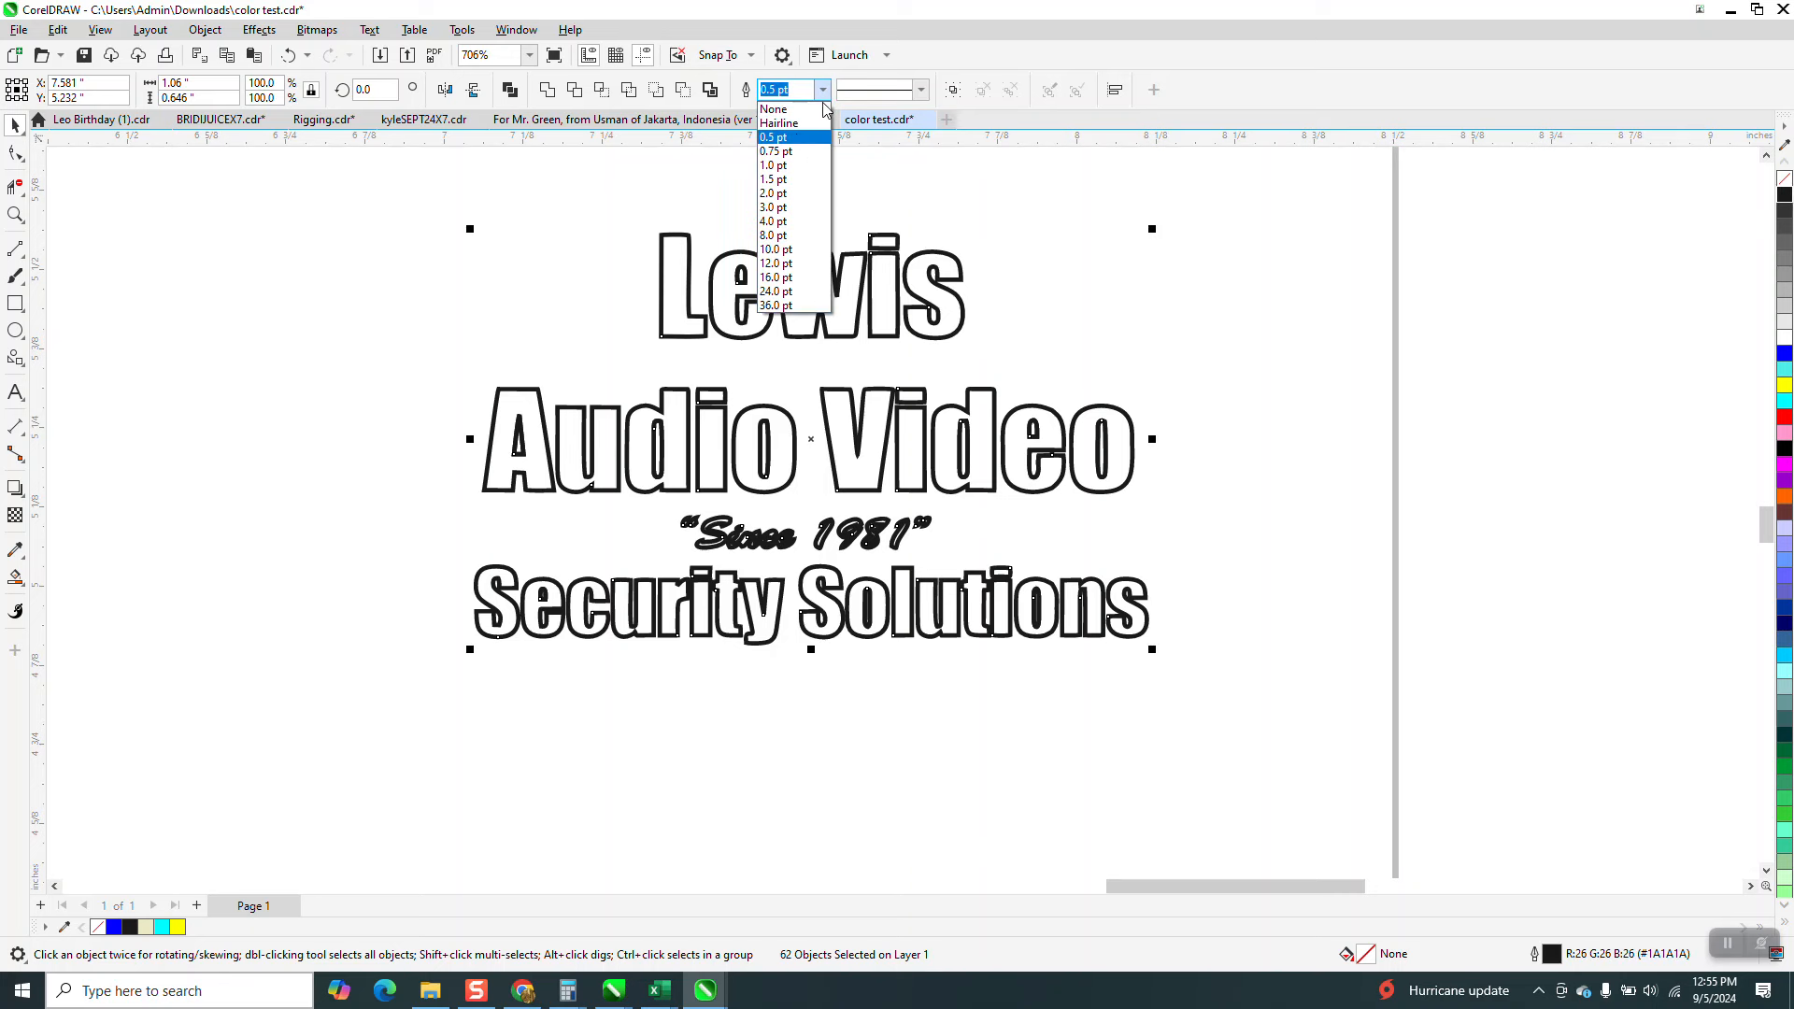
{"action": "left_click", "coordinate": [793, 137]}
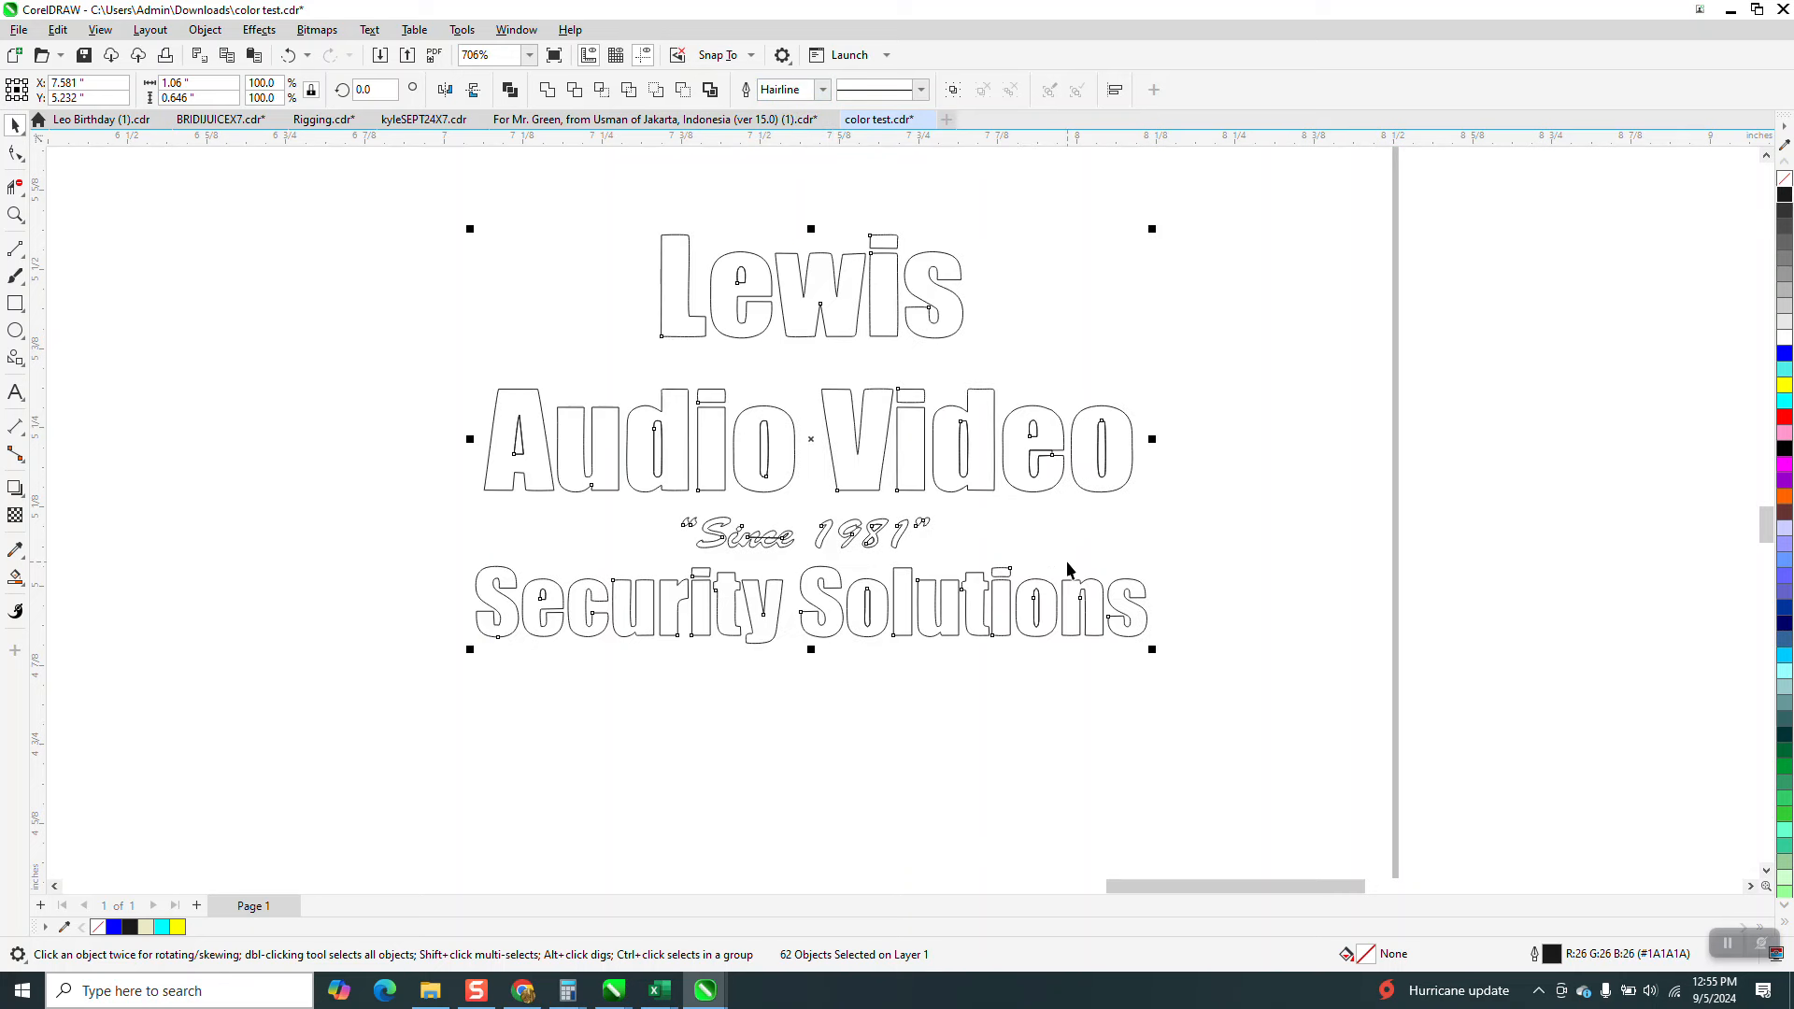
Drag the stray node crossing "Since" back onto the final e so that its inner counter has a clean shape.
{"action": "left_click", "coordinate": [15, 215]}
{"action": "left_click_drag", "start_coordinate": [766, 555], "coordinate": [840, 580]}
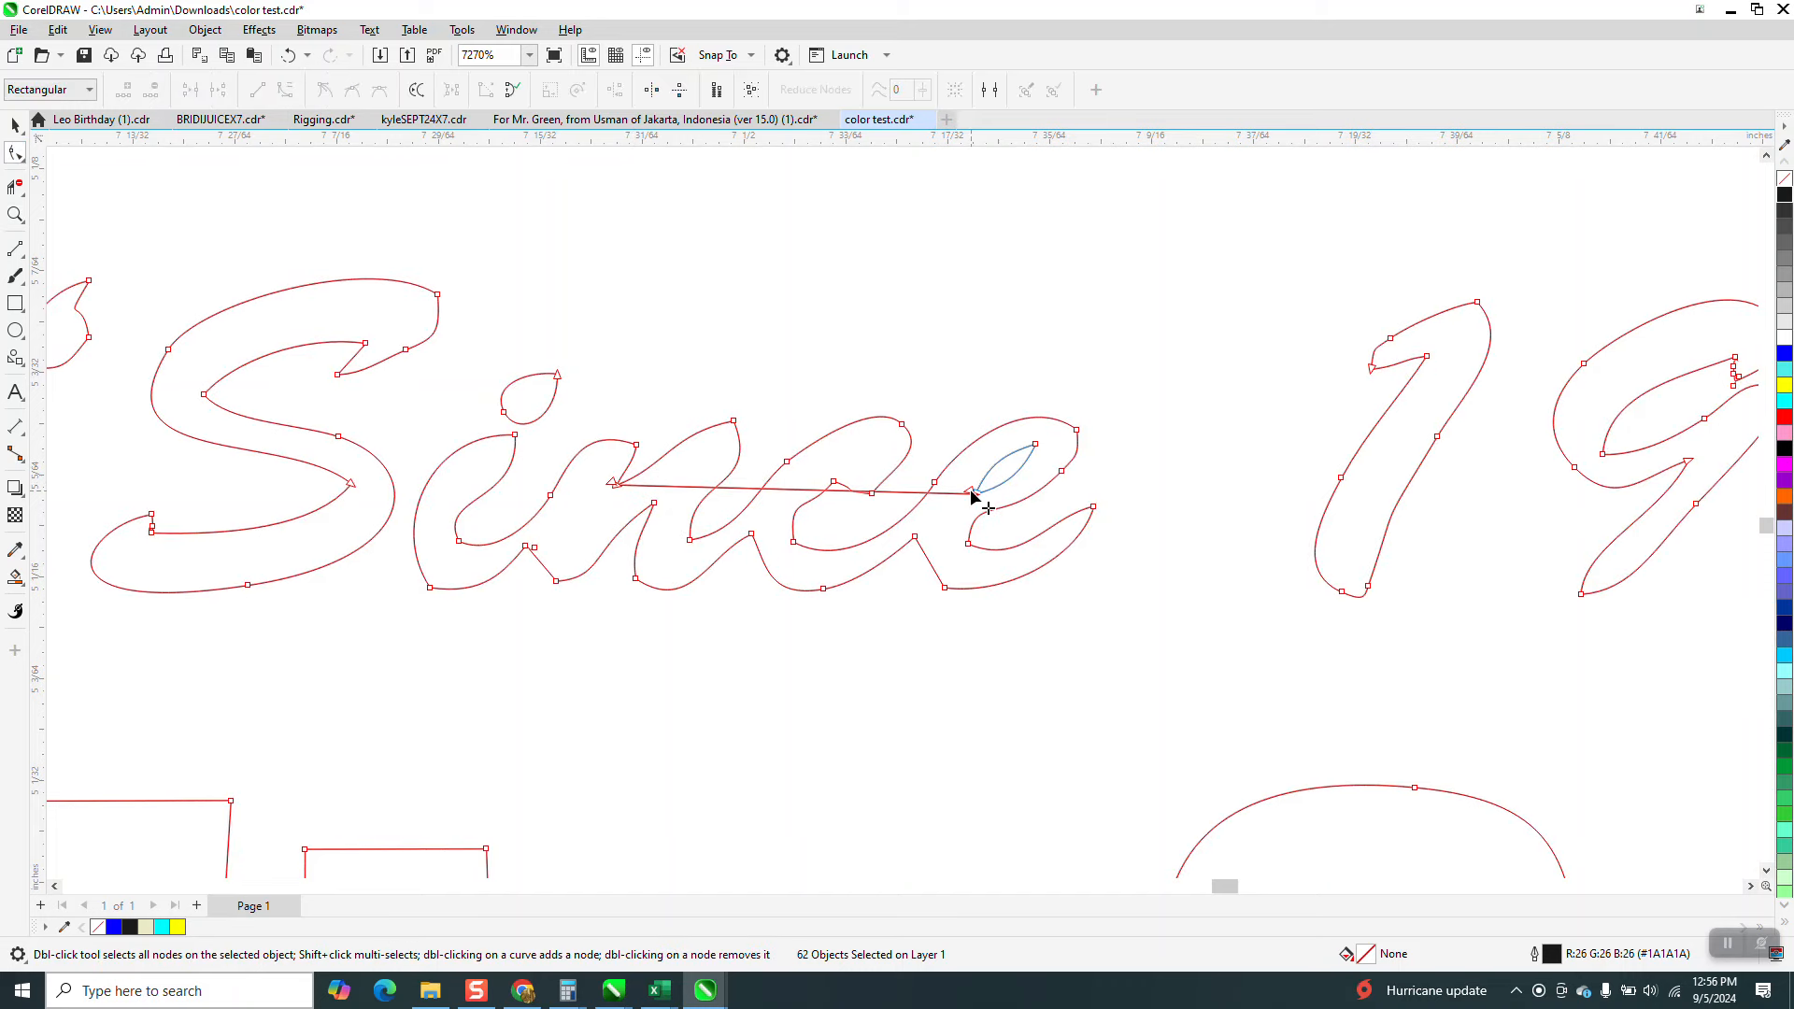
{"action": "left_click_drag", "start_coordinate": [972, 495], "coordinate": [973, 501]}
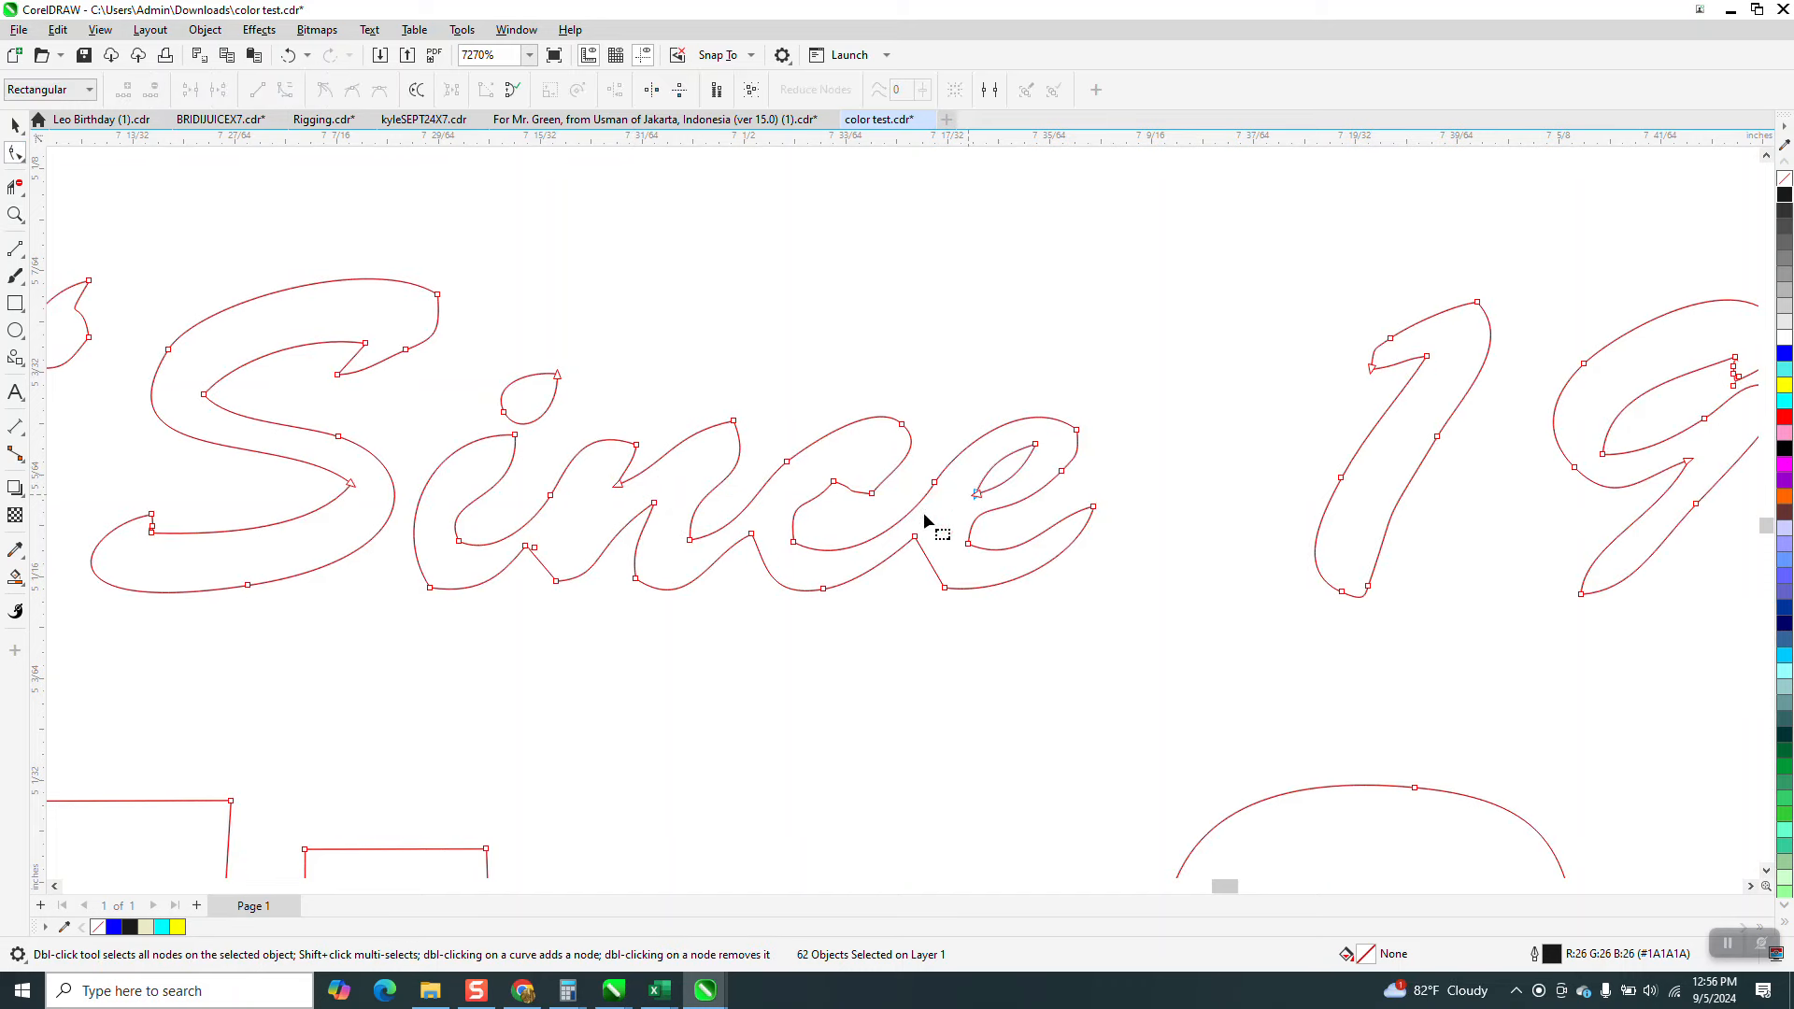
{"action": "scroll", "coordinate": [753, 553], "scroll_direction": "down", "scroll_amount": 3}
{"action": "scroll", "coordinate": [1013, 573], "scroll_direction": "down", "scroll_amount": 5}
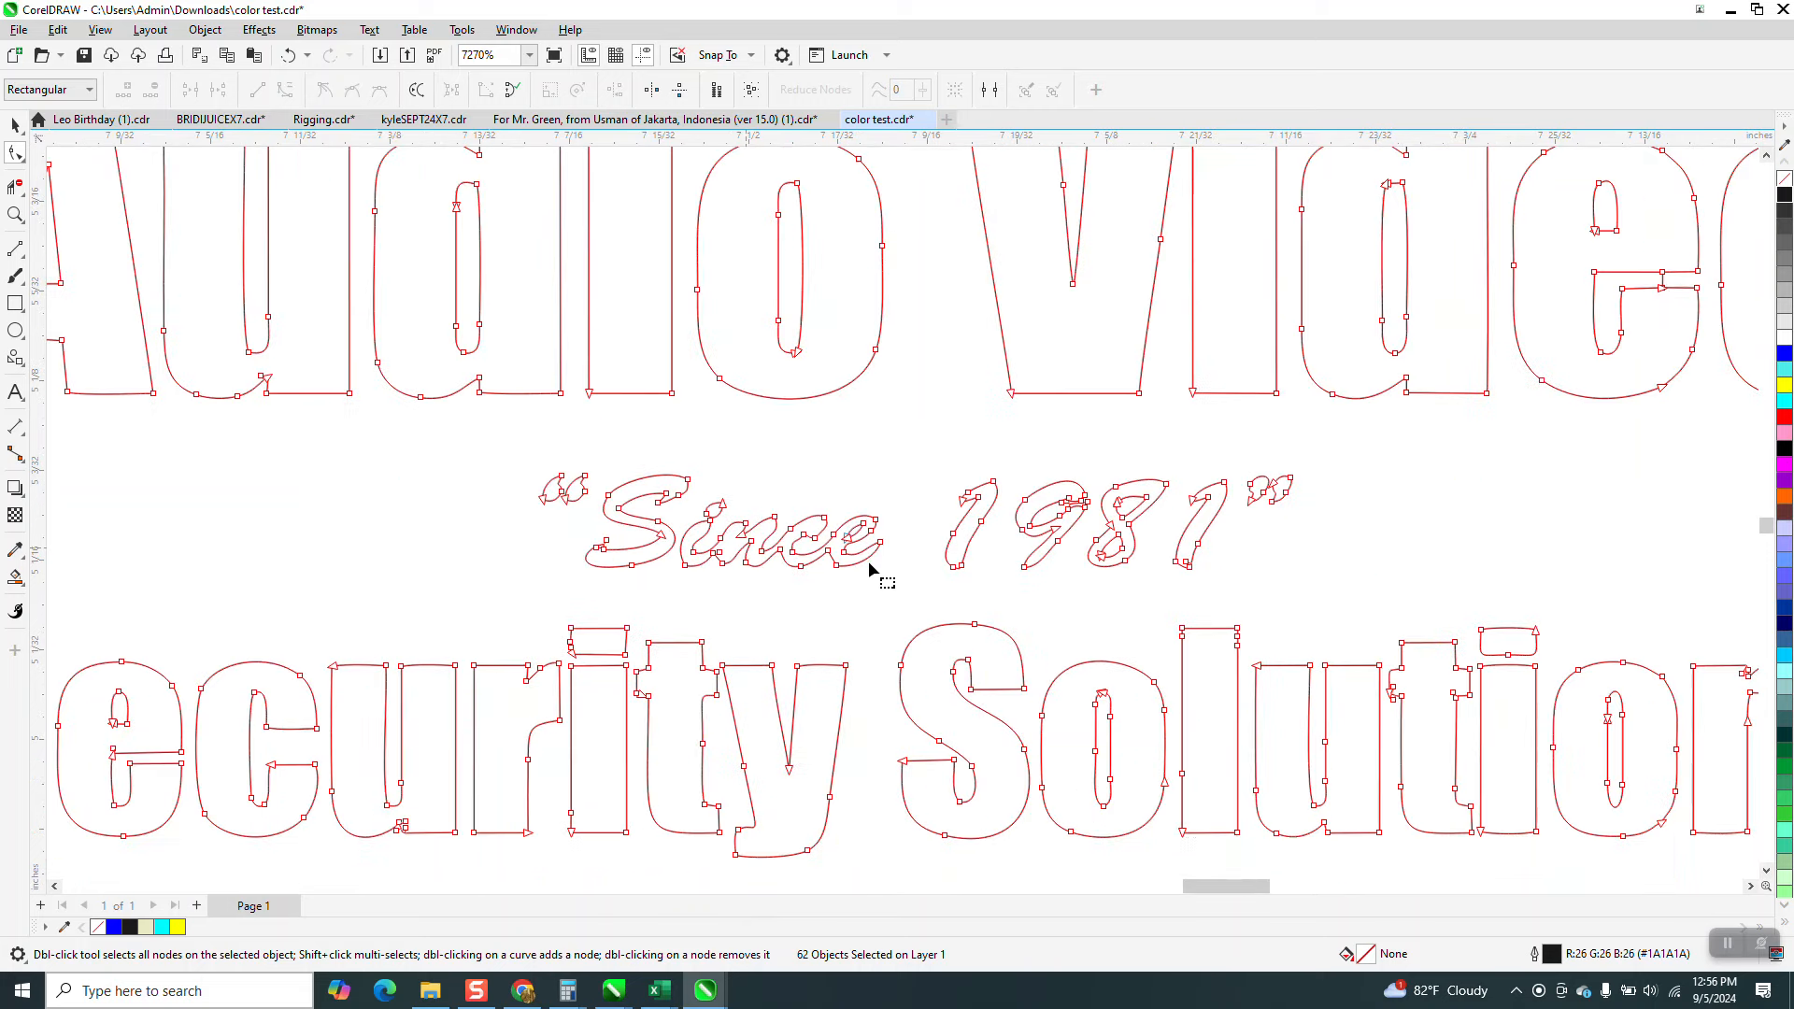
Try filling the whole "Since 1981" lettering with the near-black R26 G26 B26 colour, and undo the fill.
{"action": "left_click", "coordinate": [15, 148]}
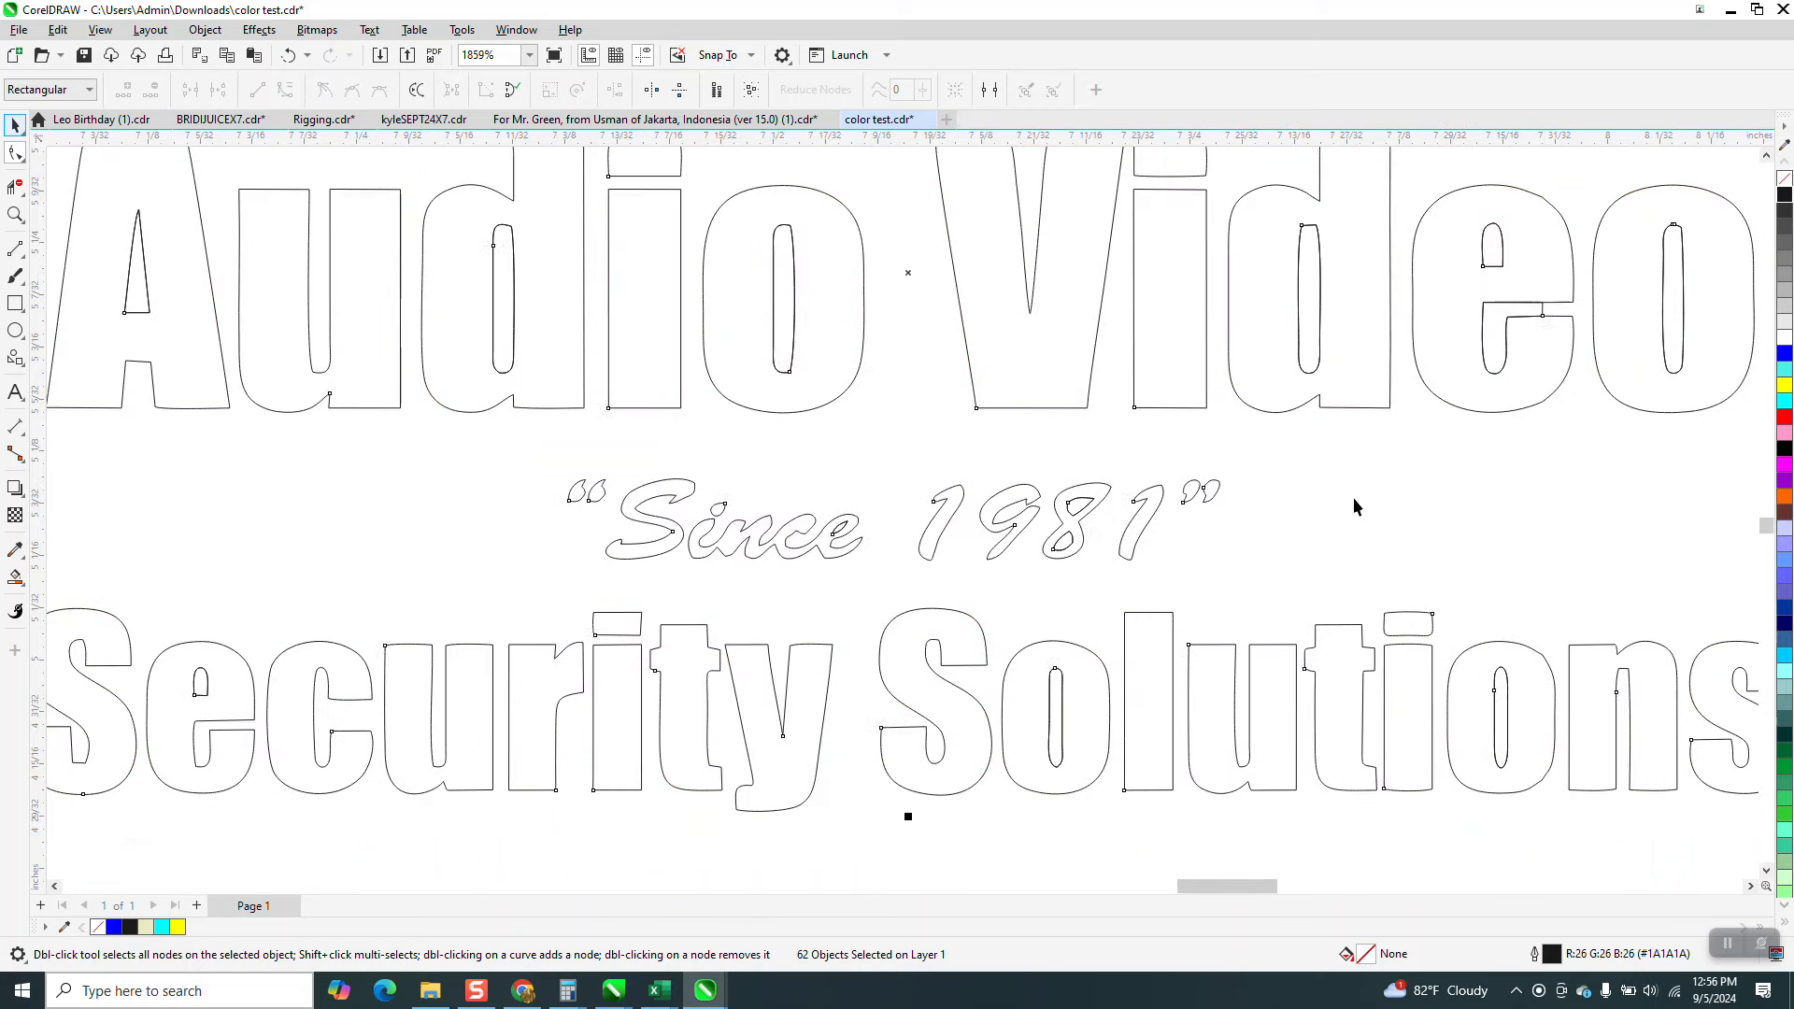
{"action": "scroll", "coordinate": [1233, 525], "scroll_direction": "down", "scroll_amount": 4}
{"action": "left_click_drag", "start_coordinate": [1524, 473], "coordinate": [875, 558]}
{"action": "left_click", "coordinate": [1785, 196]}
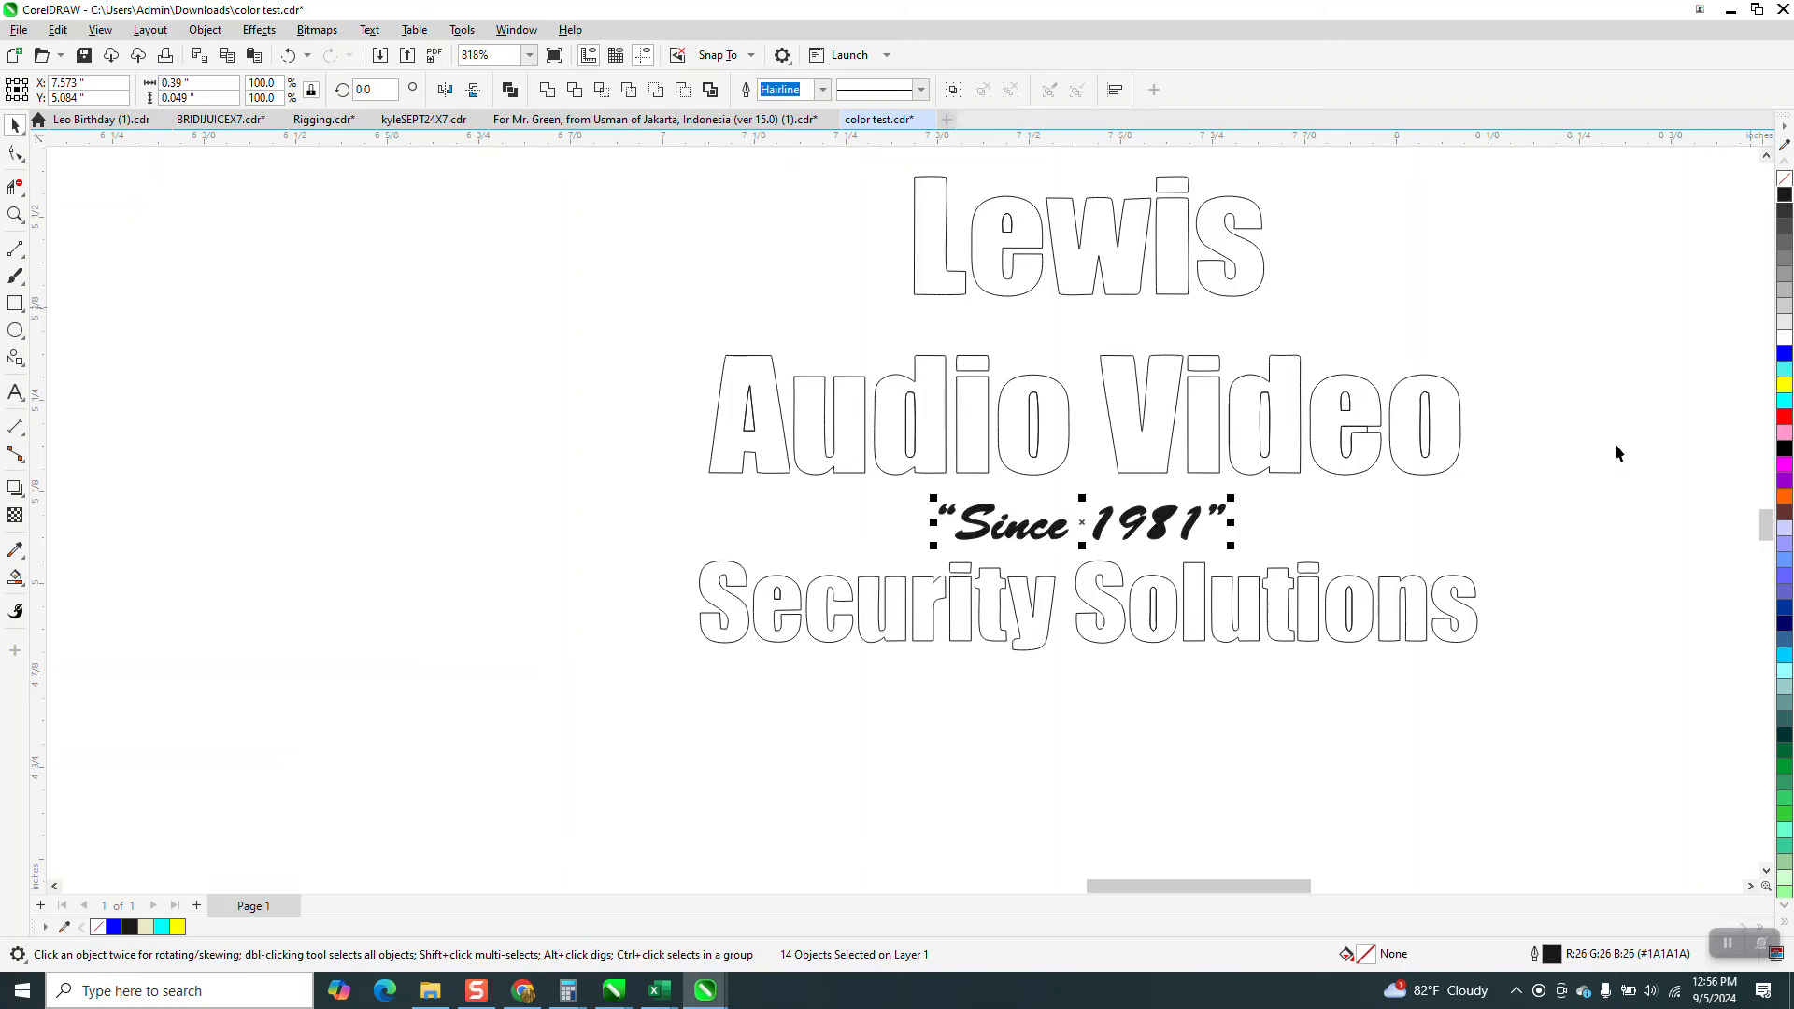
{"action": "left_click", "coordinate": [290, 56]}
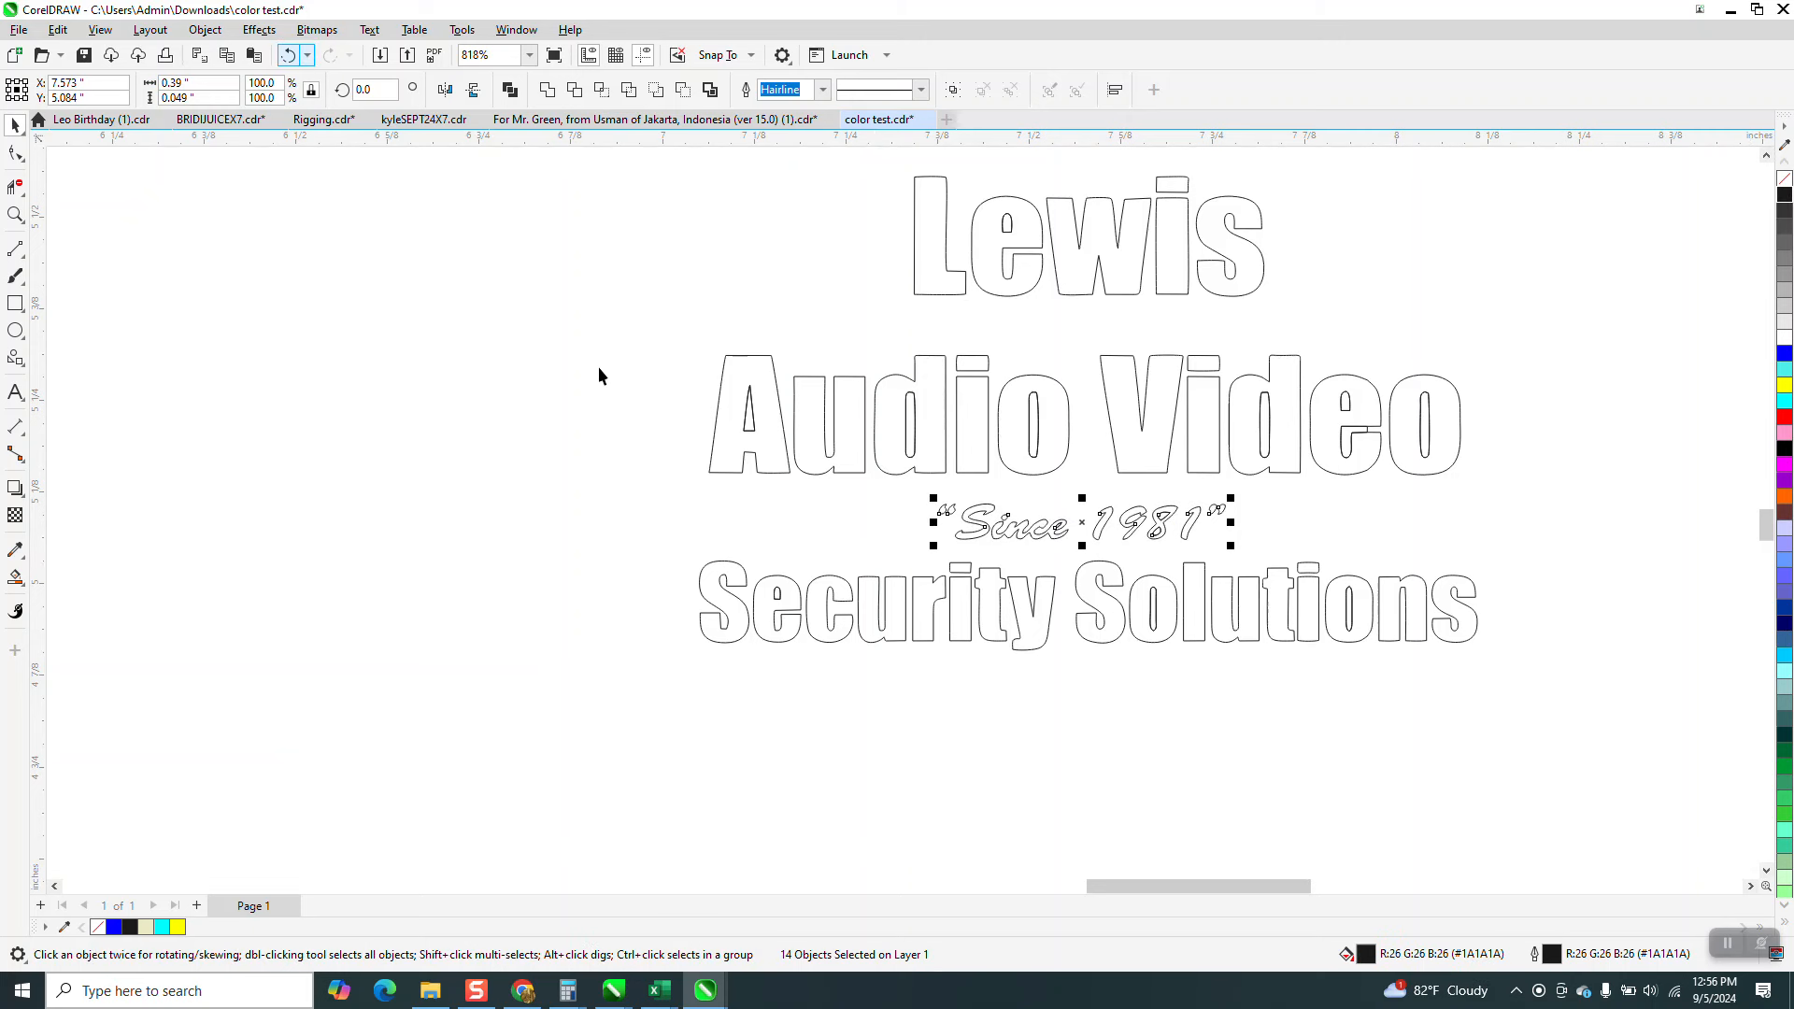
Set the Smart Fill colour to near-black R26 G26 B26 and fill the letters S, e and c of "Security".
{"action": "left_click", "coordinate": [23, 585]}
{"action": "left_click", "coordinate": [60, 598]}
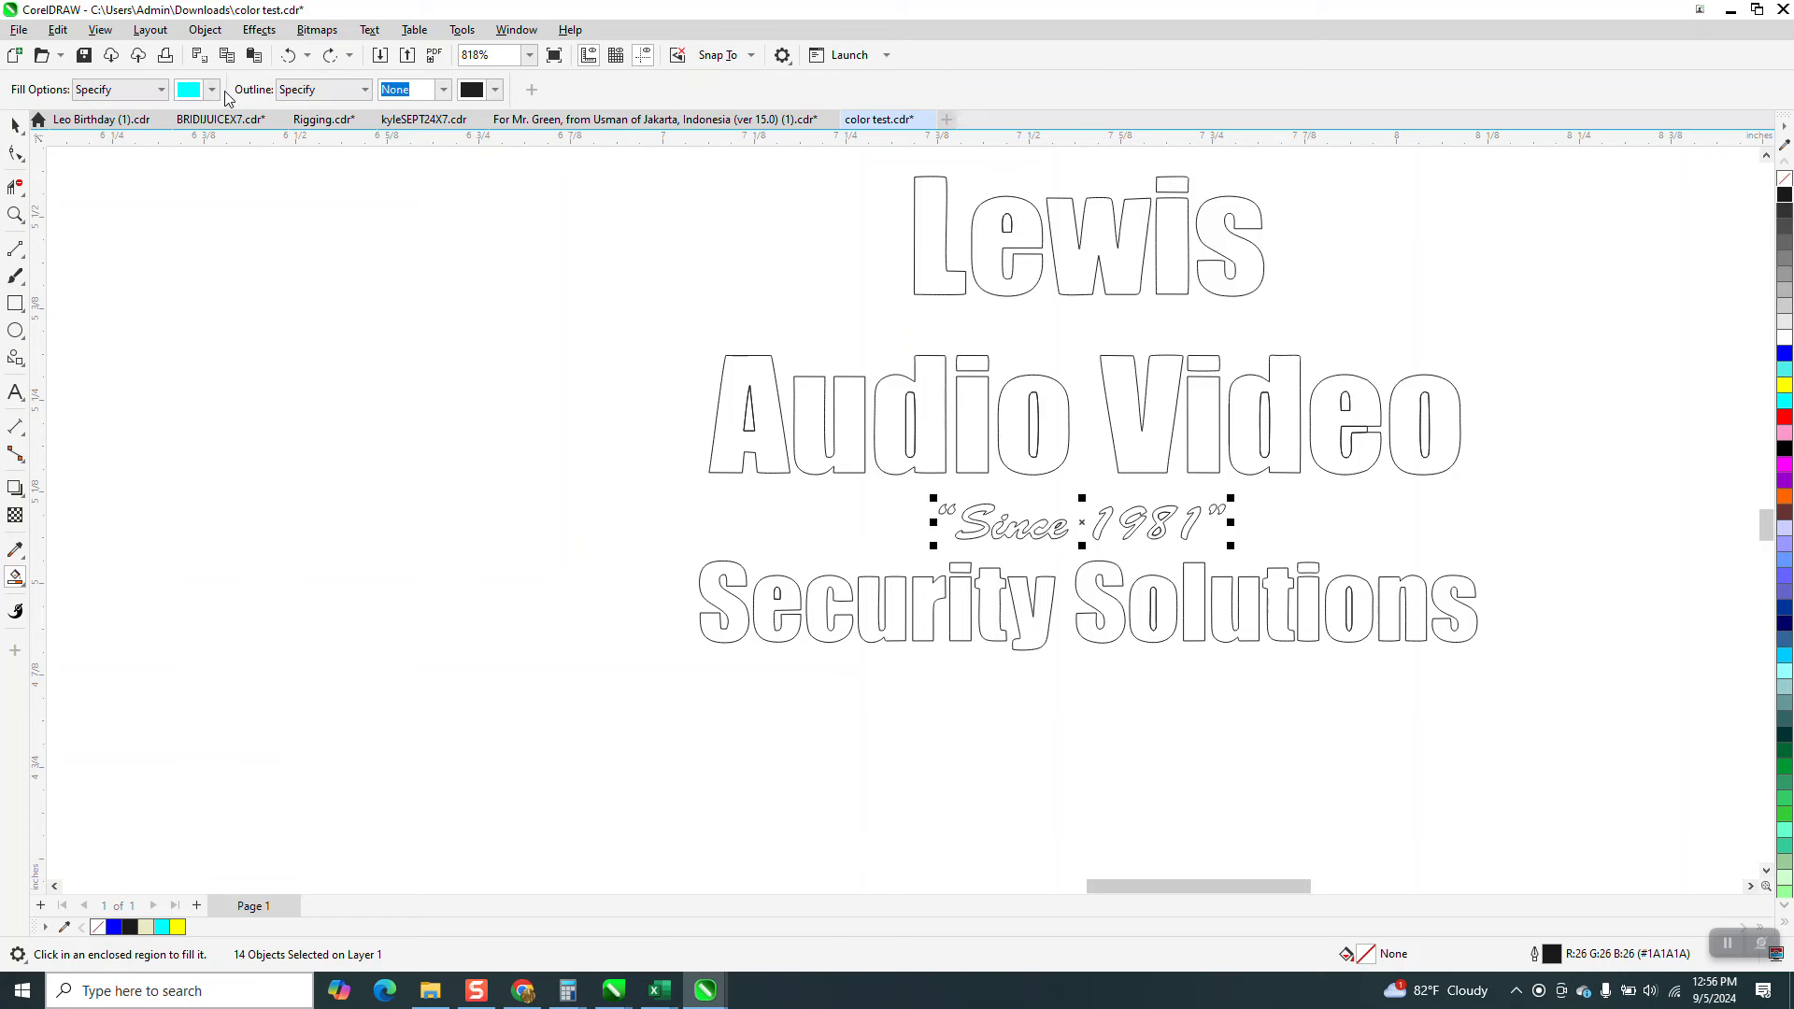
{"action": "left_click", "coordinate": [212, 89]}
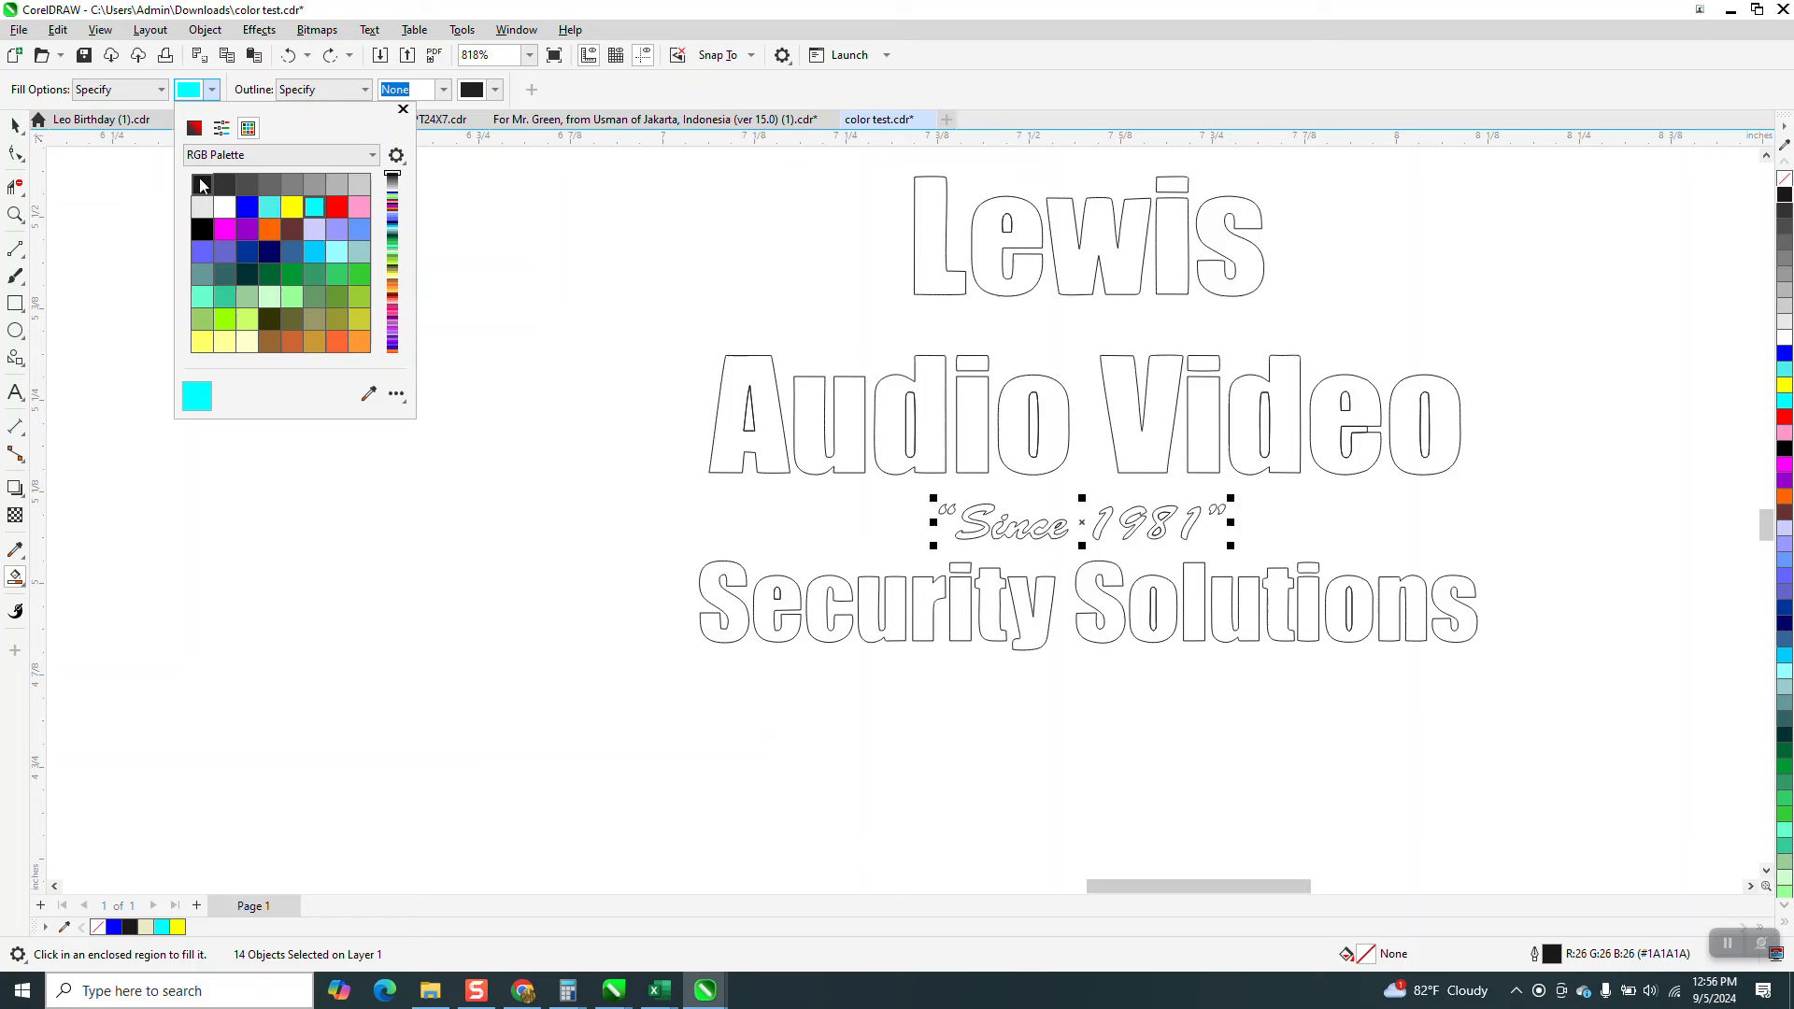
{"action": "left_click", "coordinate": [202, 186]}
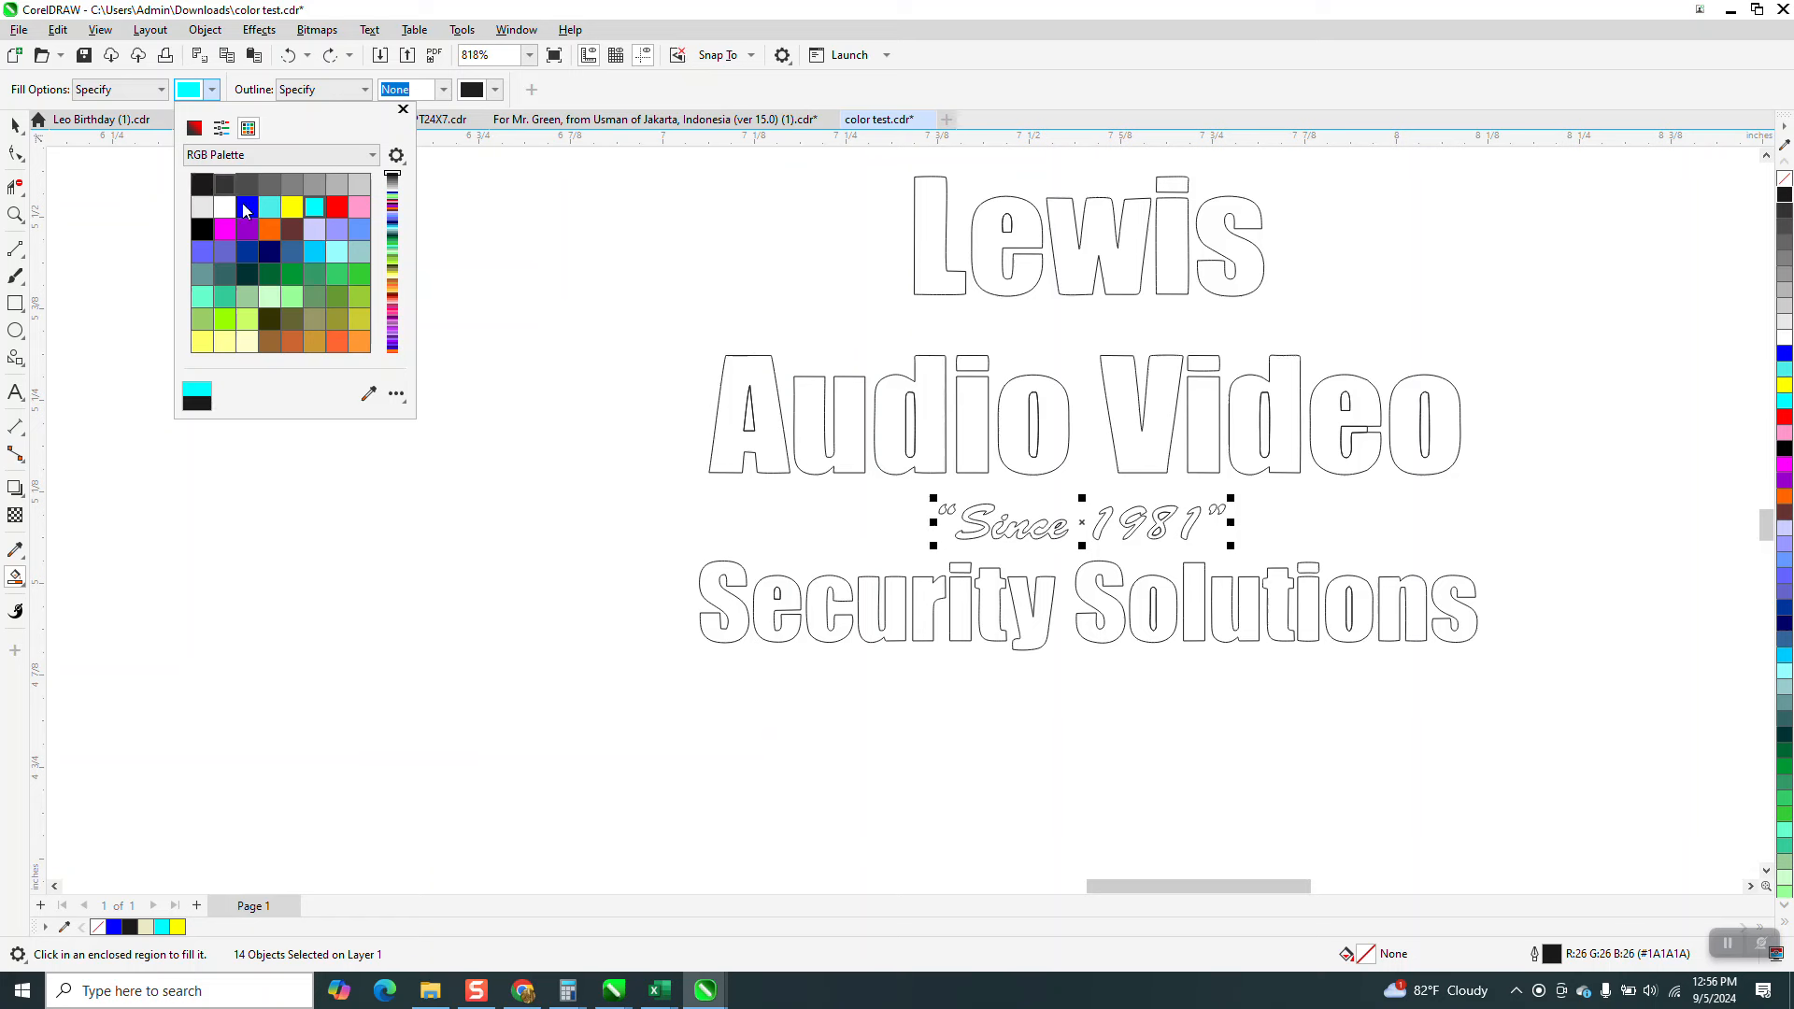
{"action": "left_click", "coordinate": [734, 582]}
{"action": "left_click", "coordinate": [732, 580]}
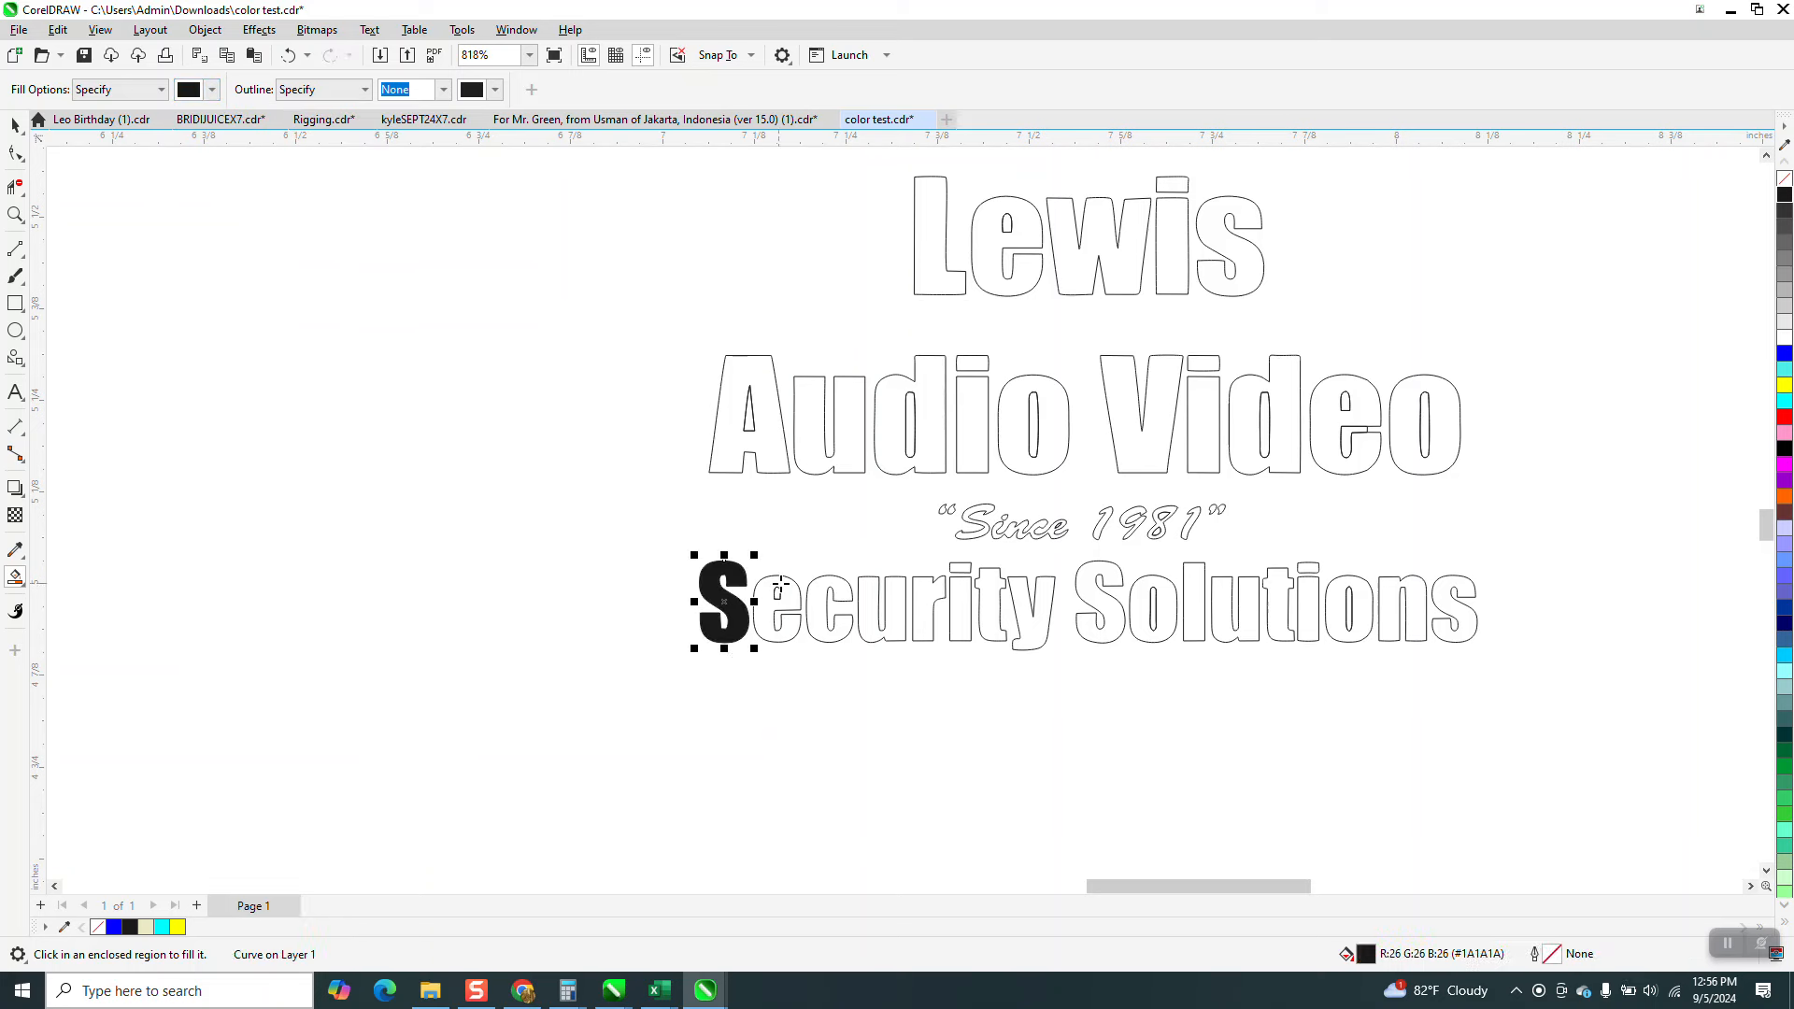
{"action": "left_click", "coordinate": [782, 584]}
{"action": "left_click", "coordinate": [834, 593]}
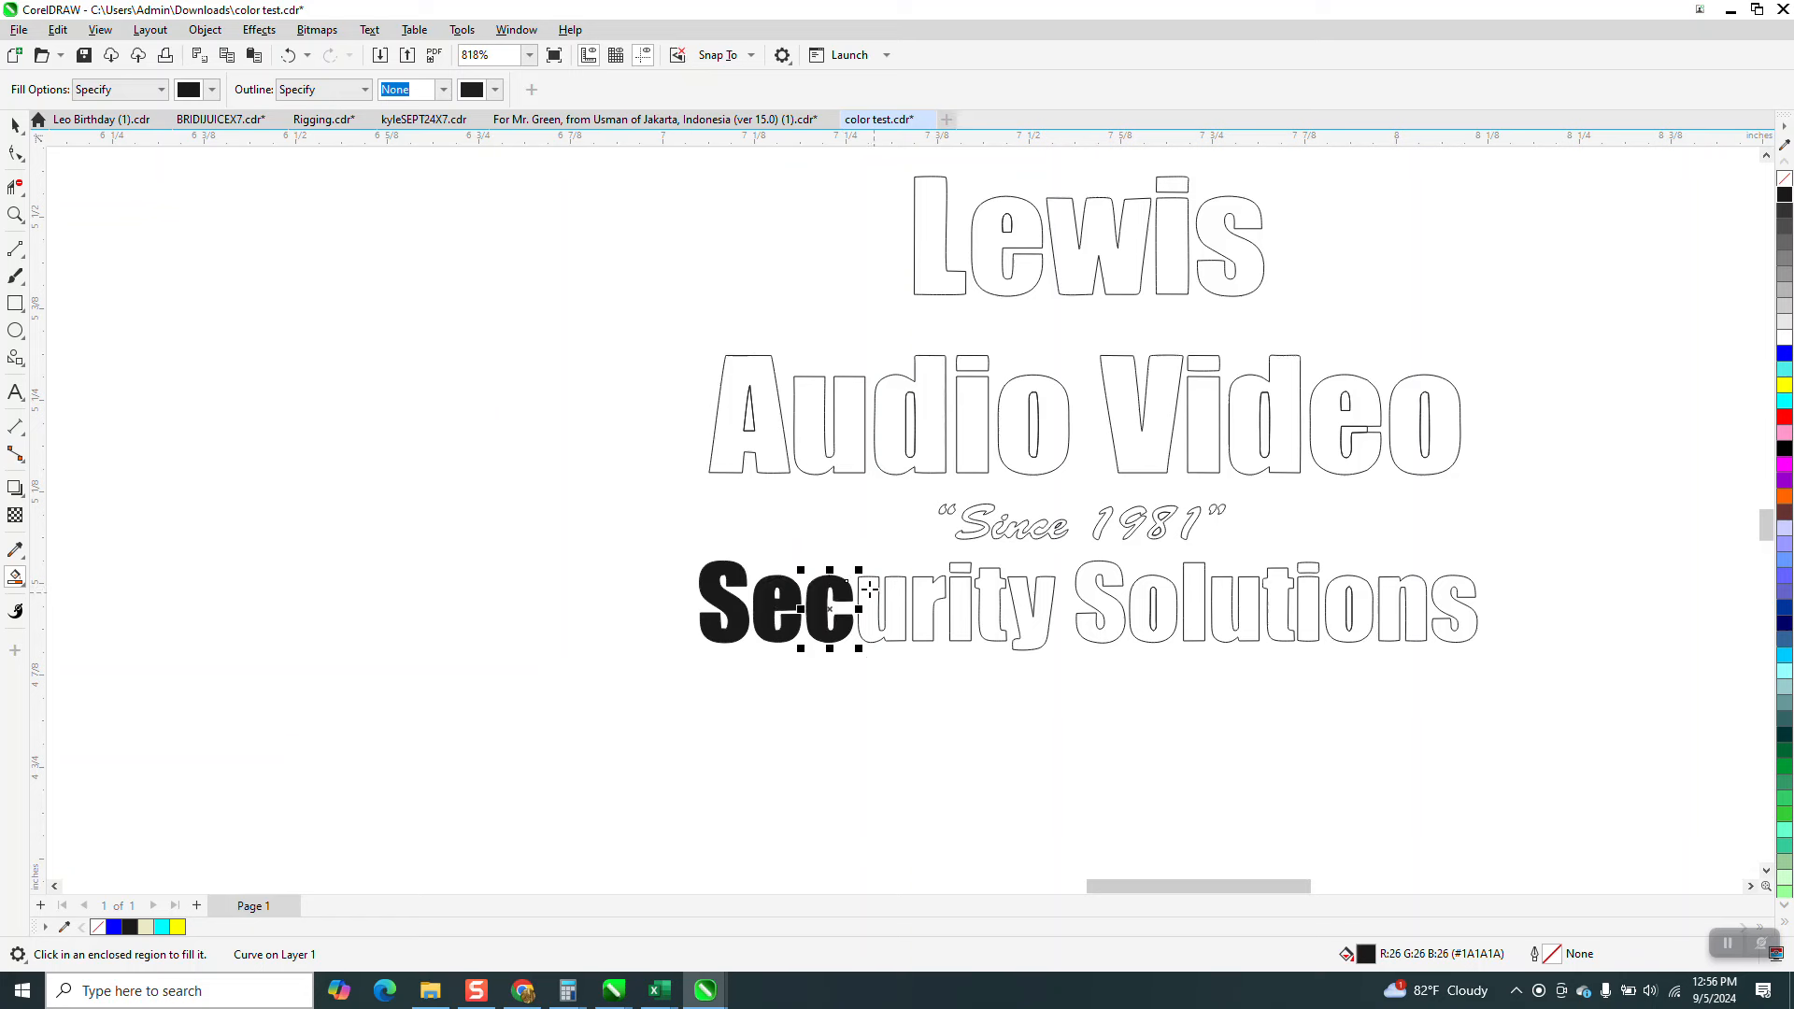